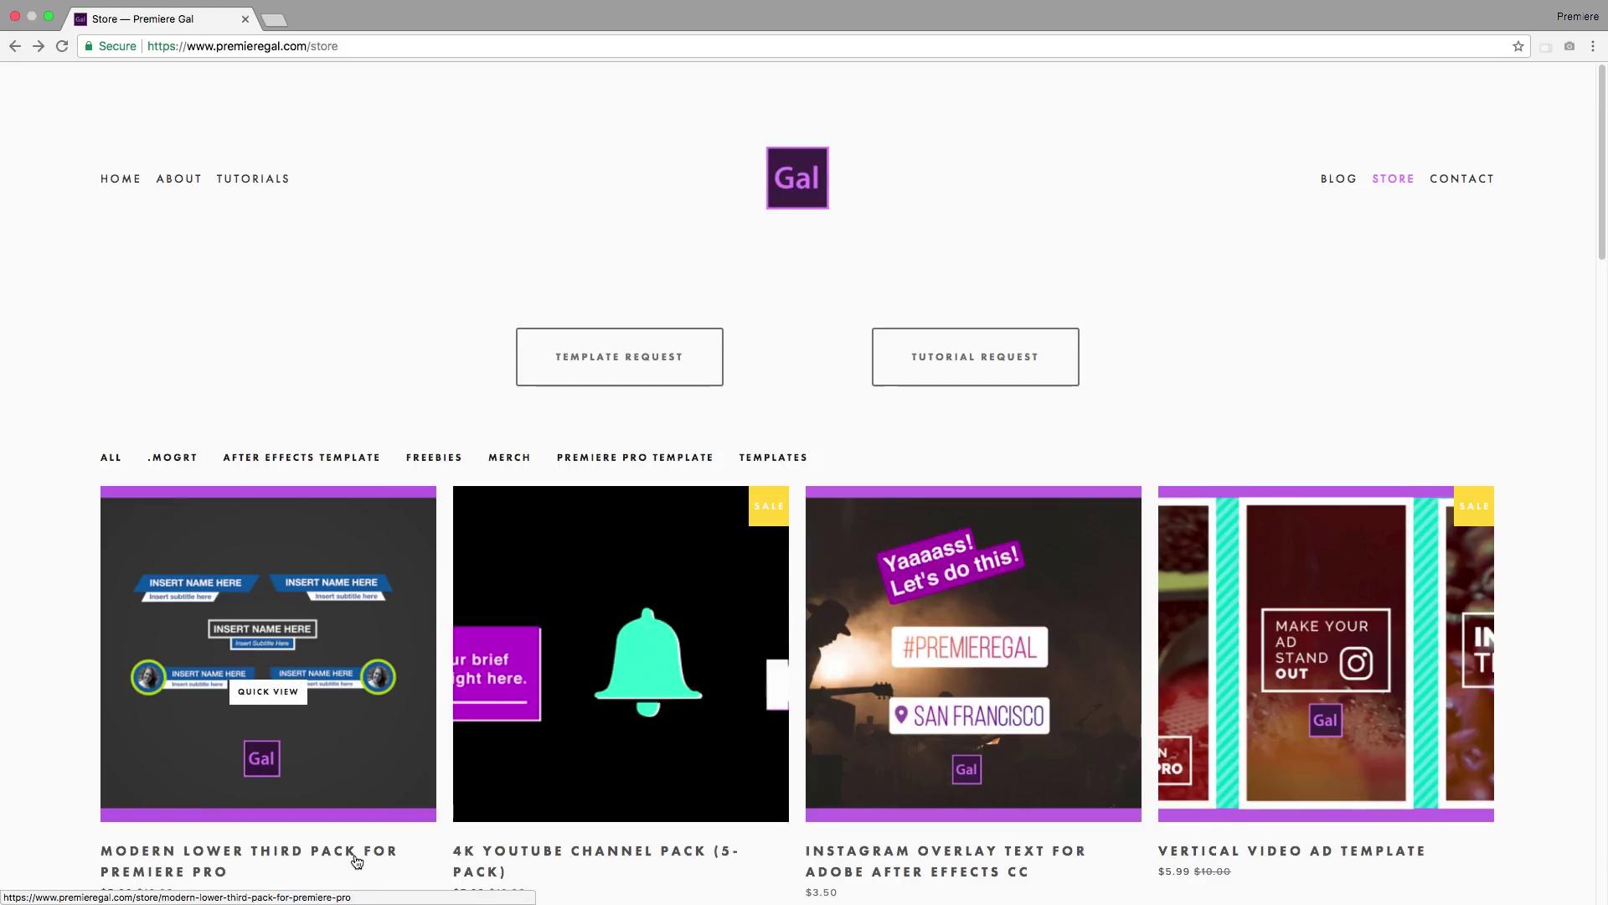
# Open the Modern Lower Third Pack for Premiere Pro page in the Premiere Gal store.
pyautogui.scroll(-3, 356, 861)
pyautogui.click(263, 723)
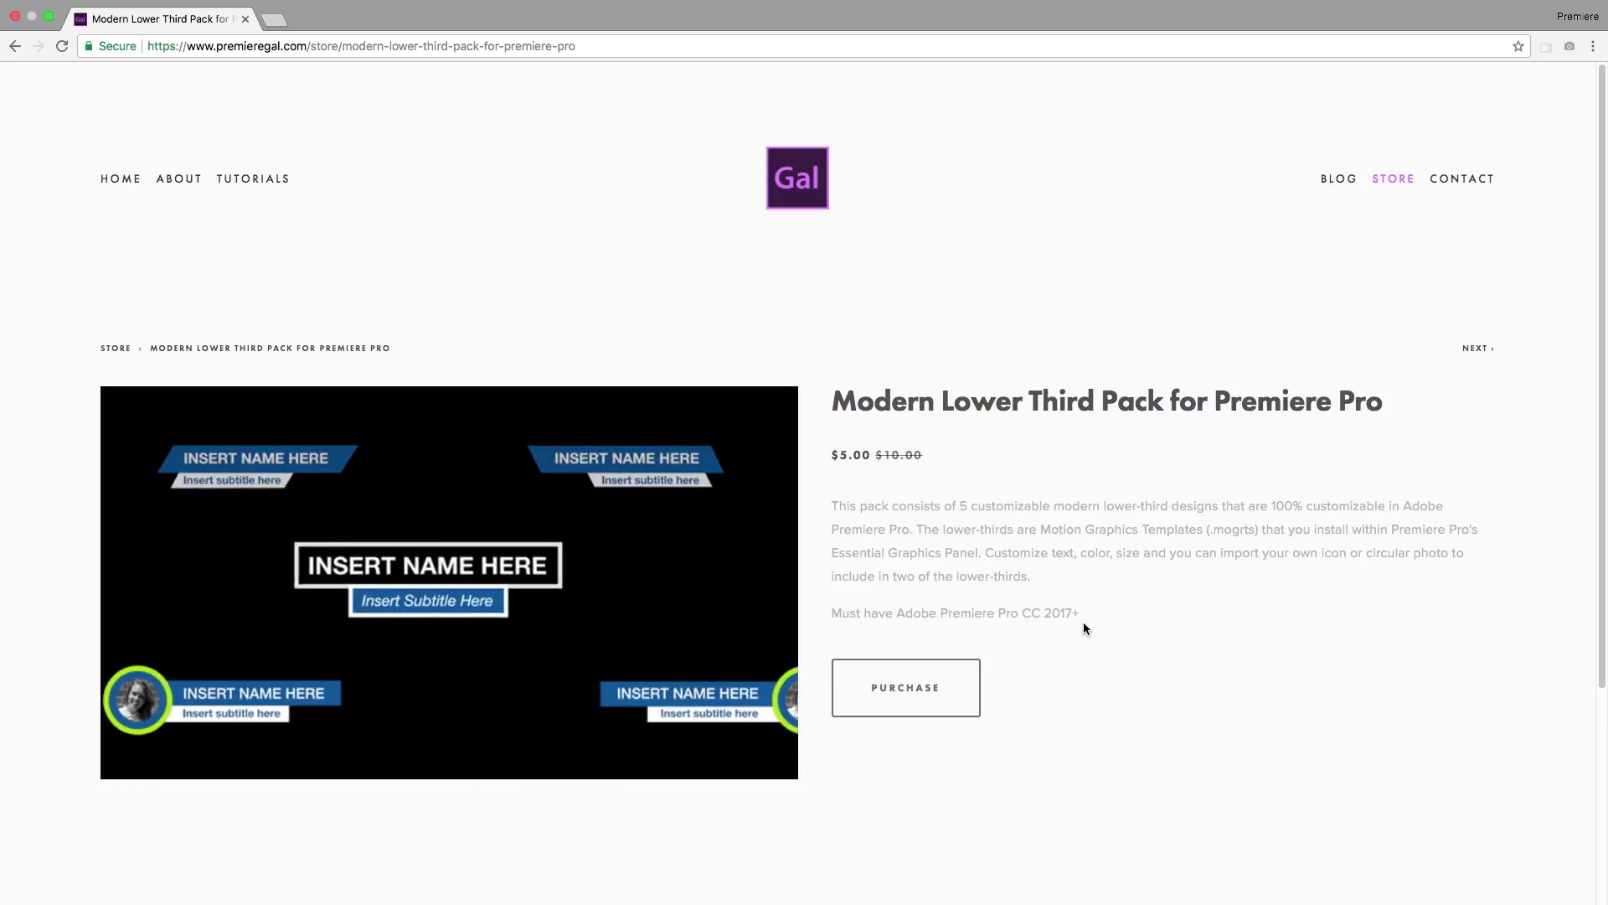
pyautogui.moveTo(1080, 613); pyautogui.dragTo(819, 614)
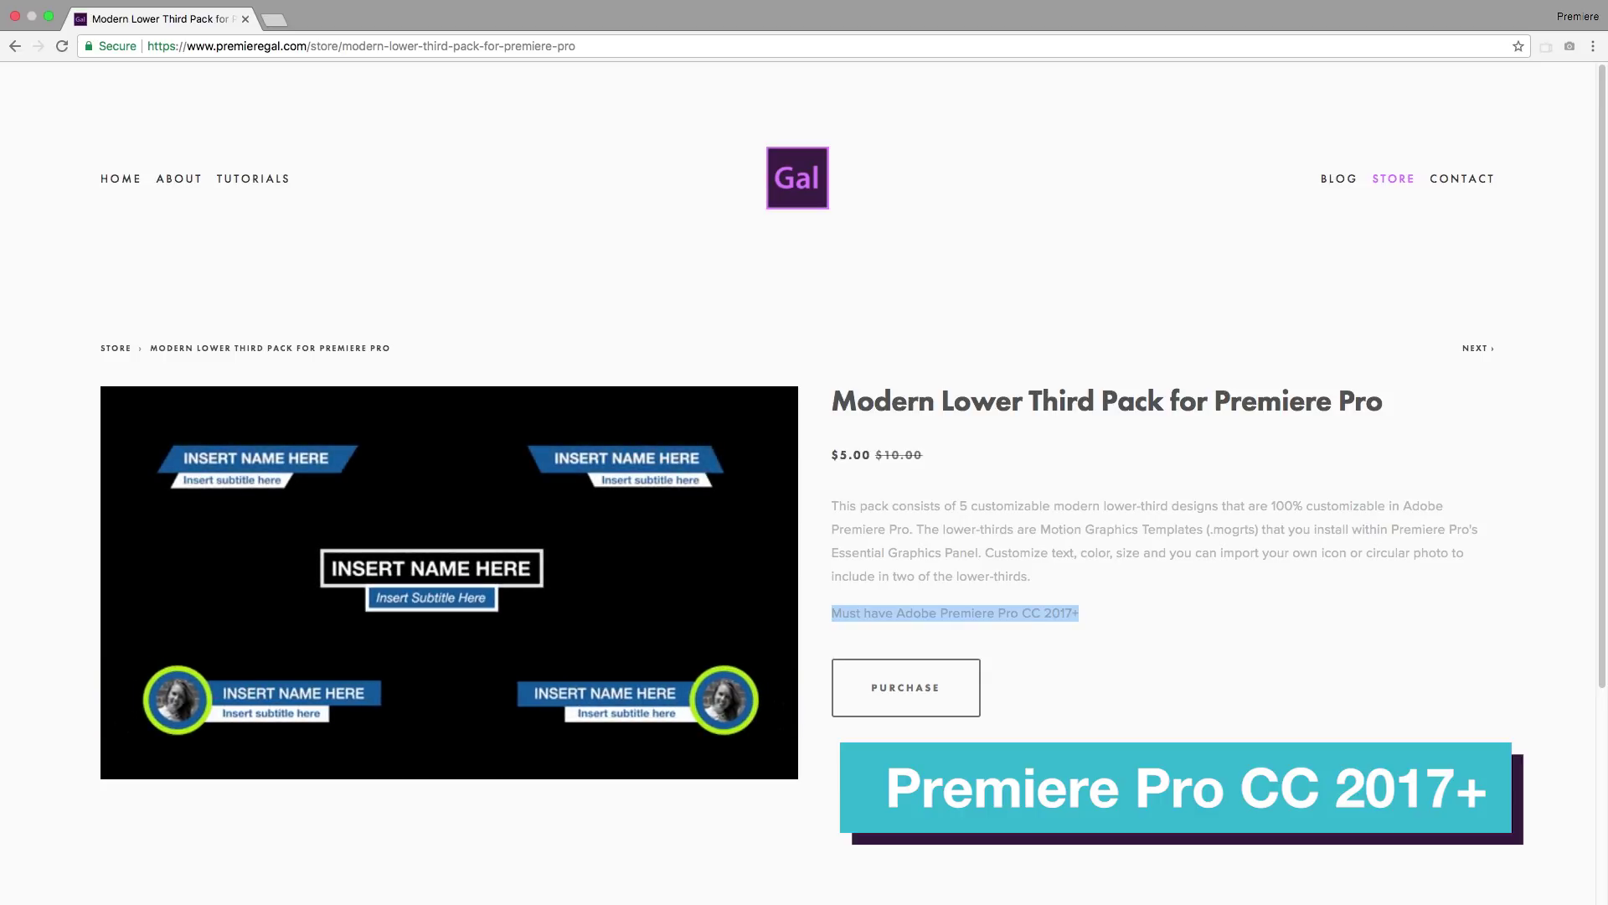
pyautogui.click(1166, 776)
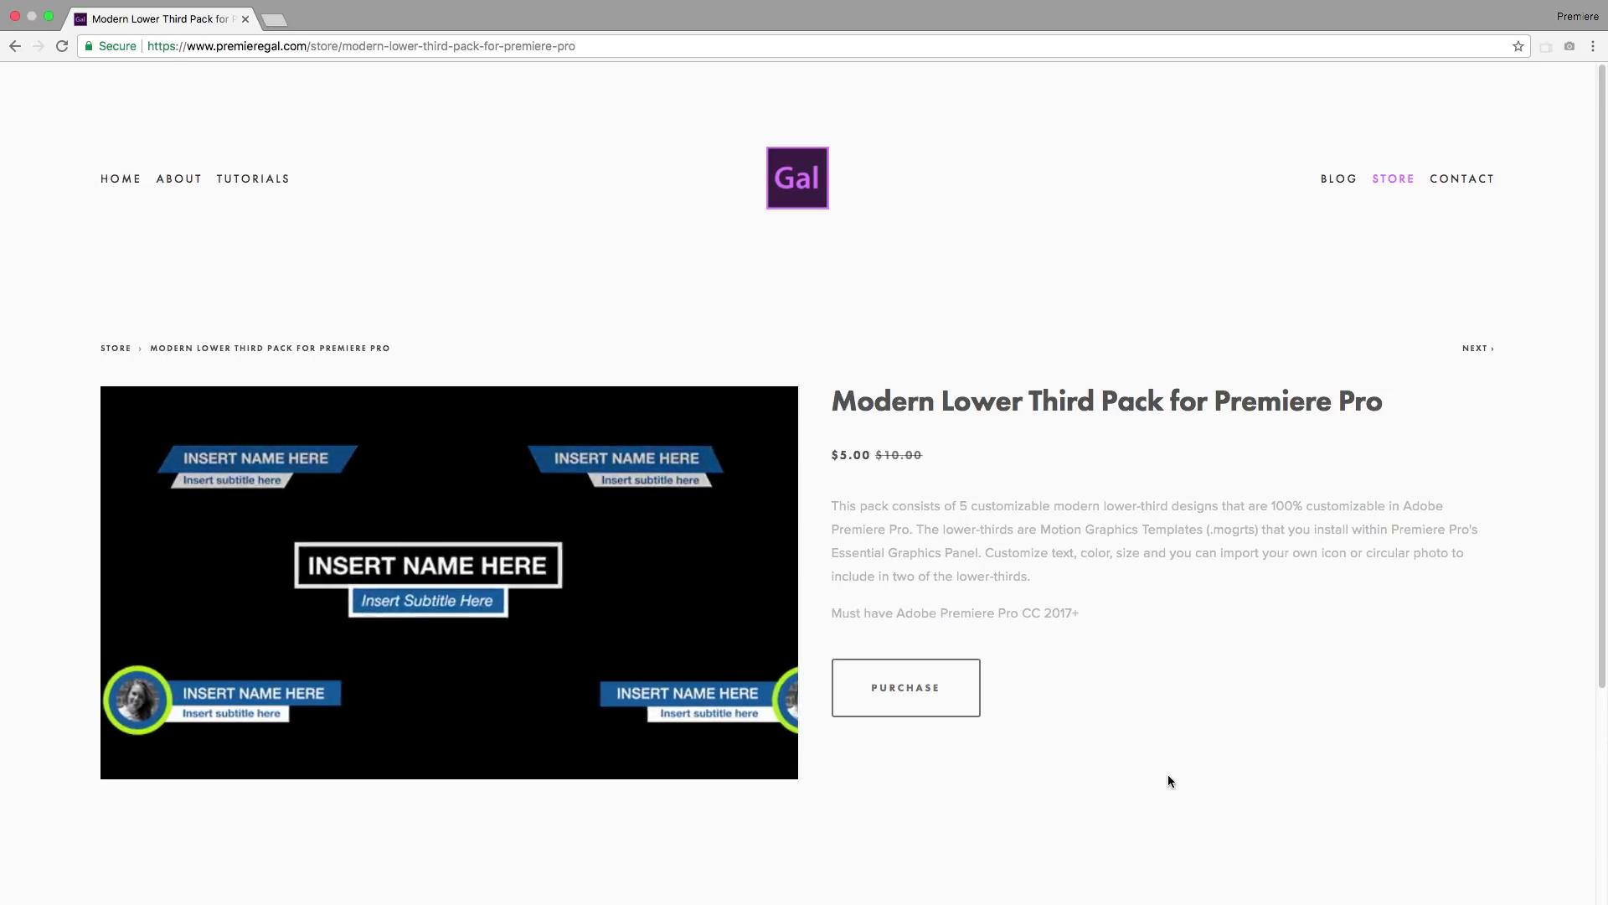
# Bring Premiere forward, show Essential Graphics, and begin installing a Motion Graphics template from Downloads.
pyautogui.click(48, 16)
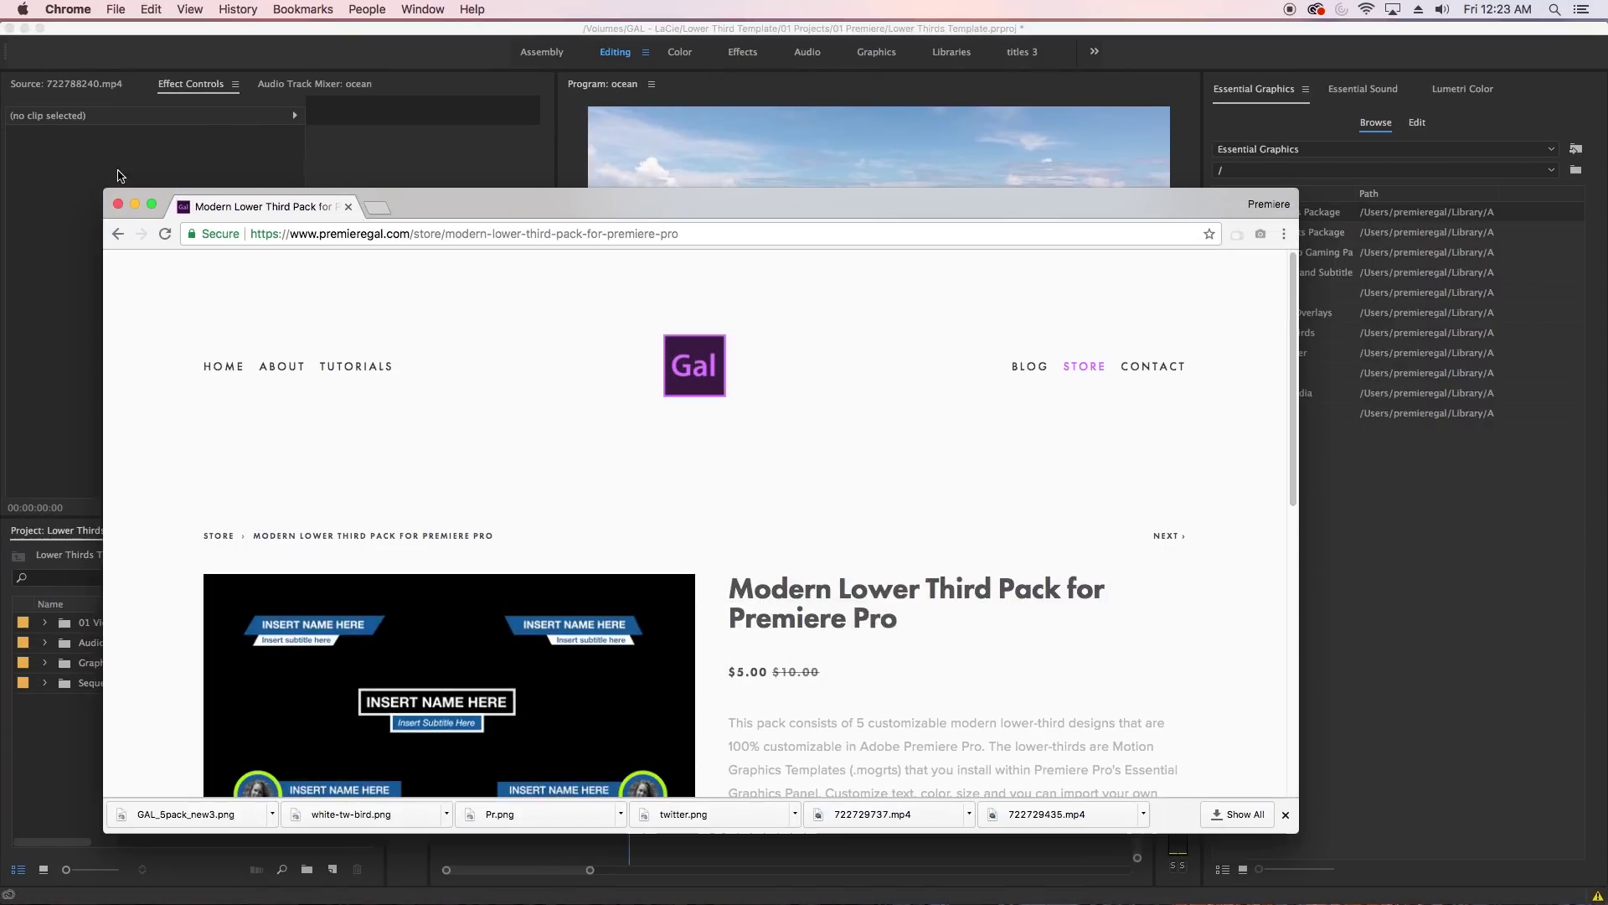
pyautogui.click(132, 176)
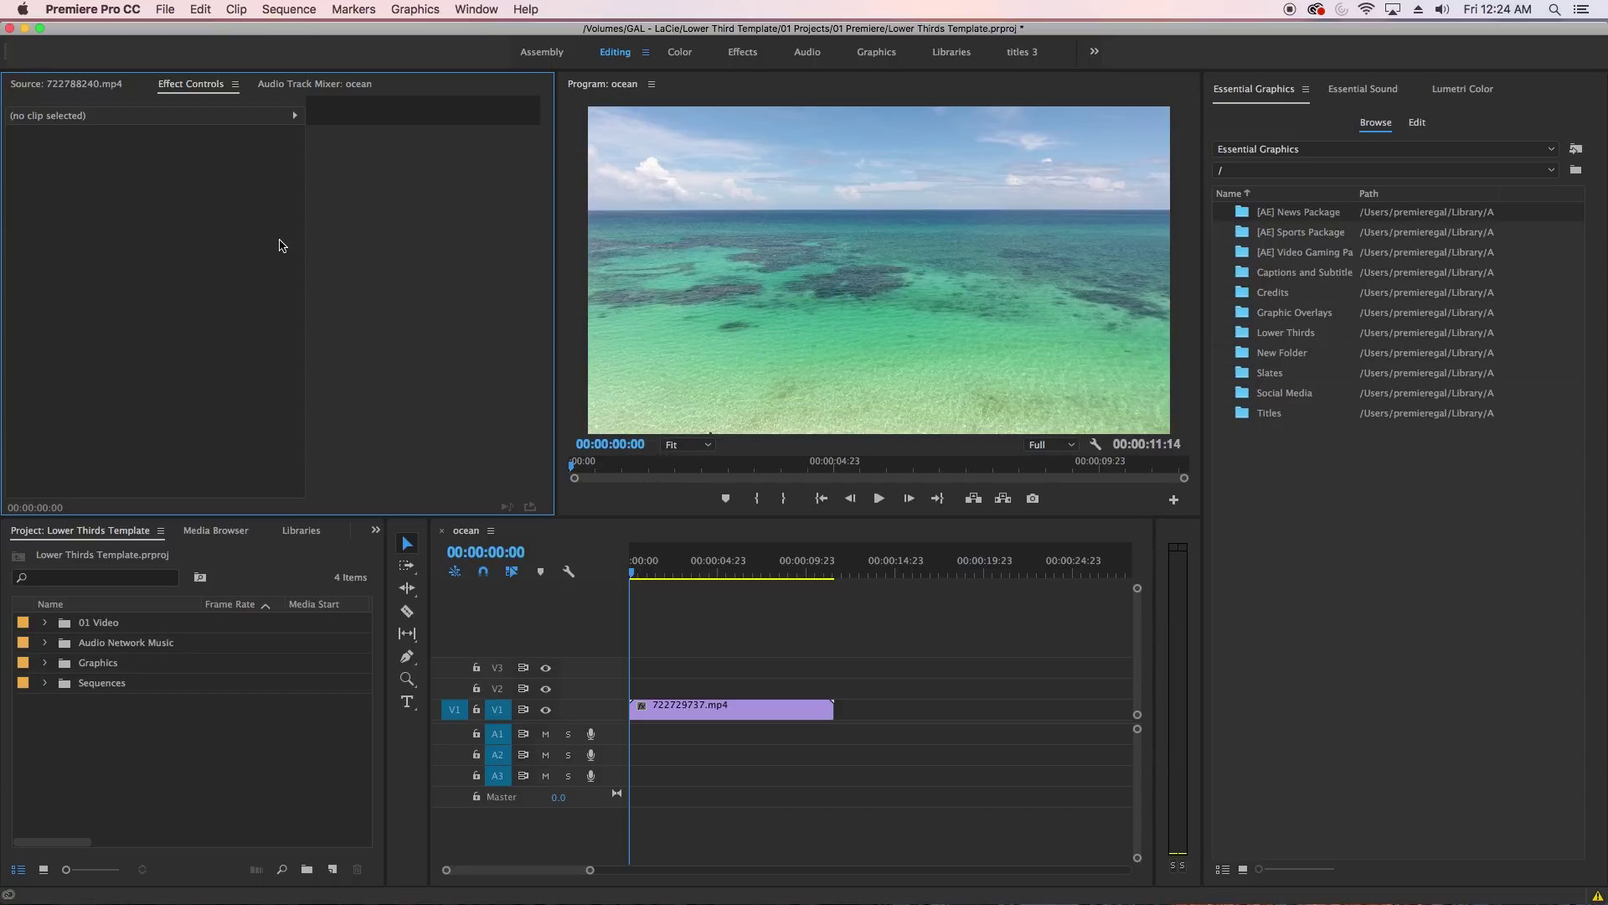
pyautogui.click(474, 7)
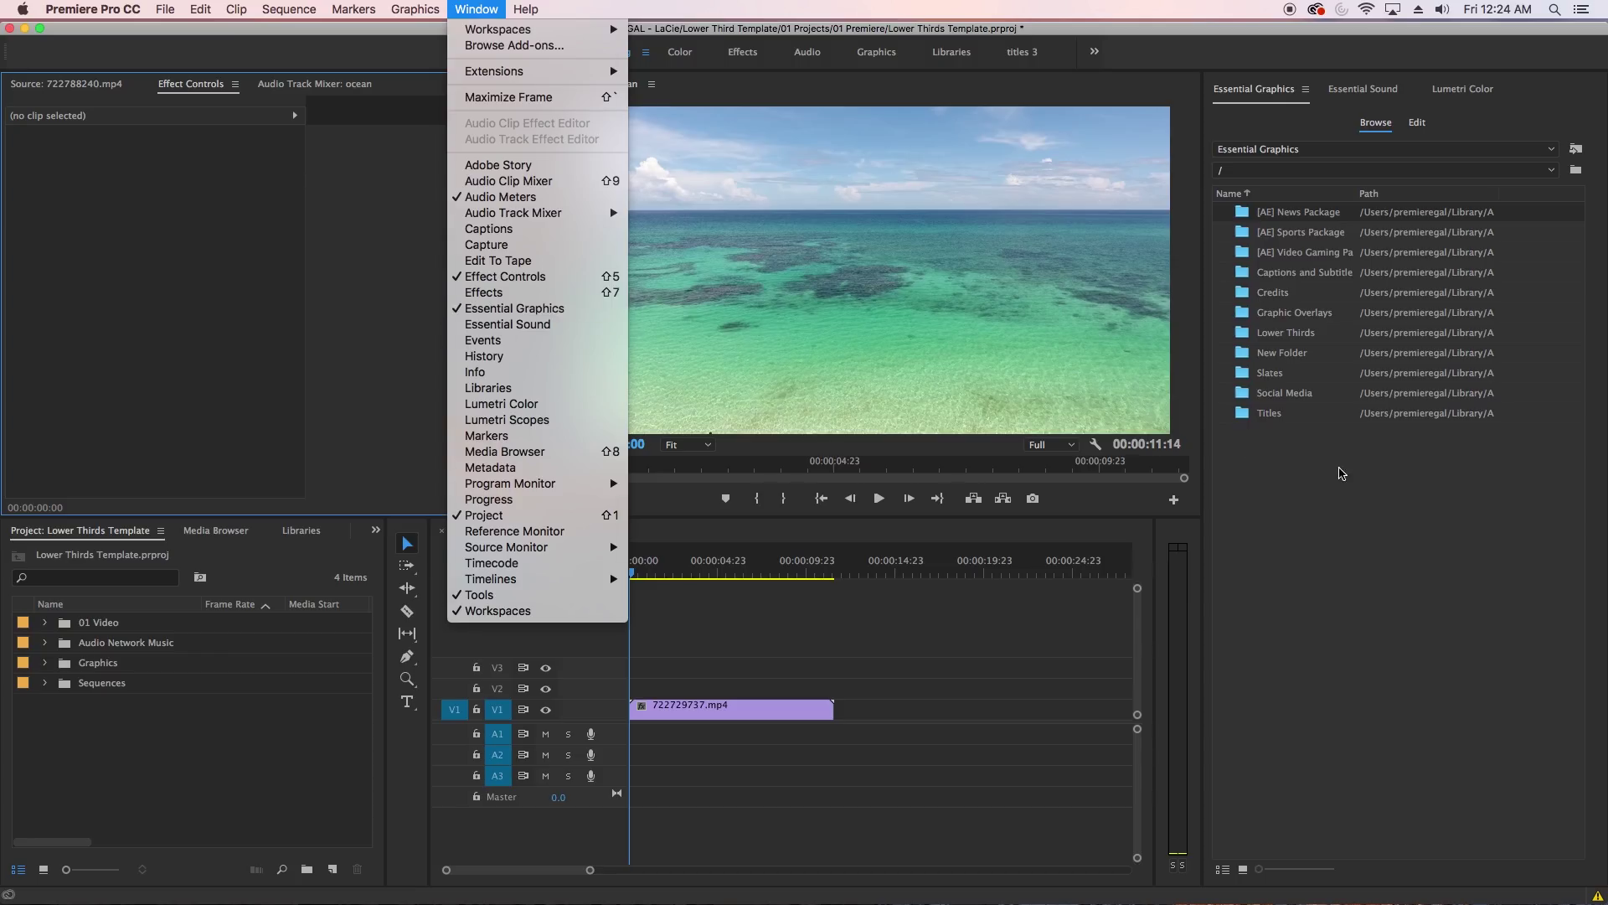
pyautogui.click(737, 297)
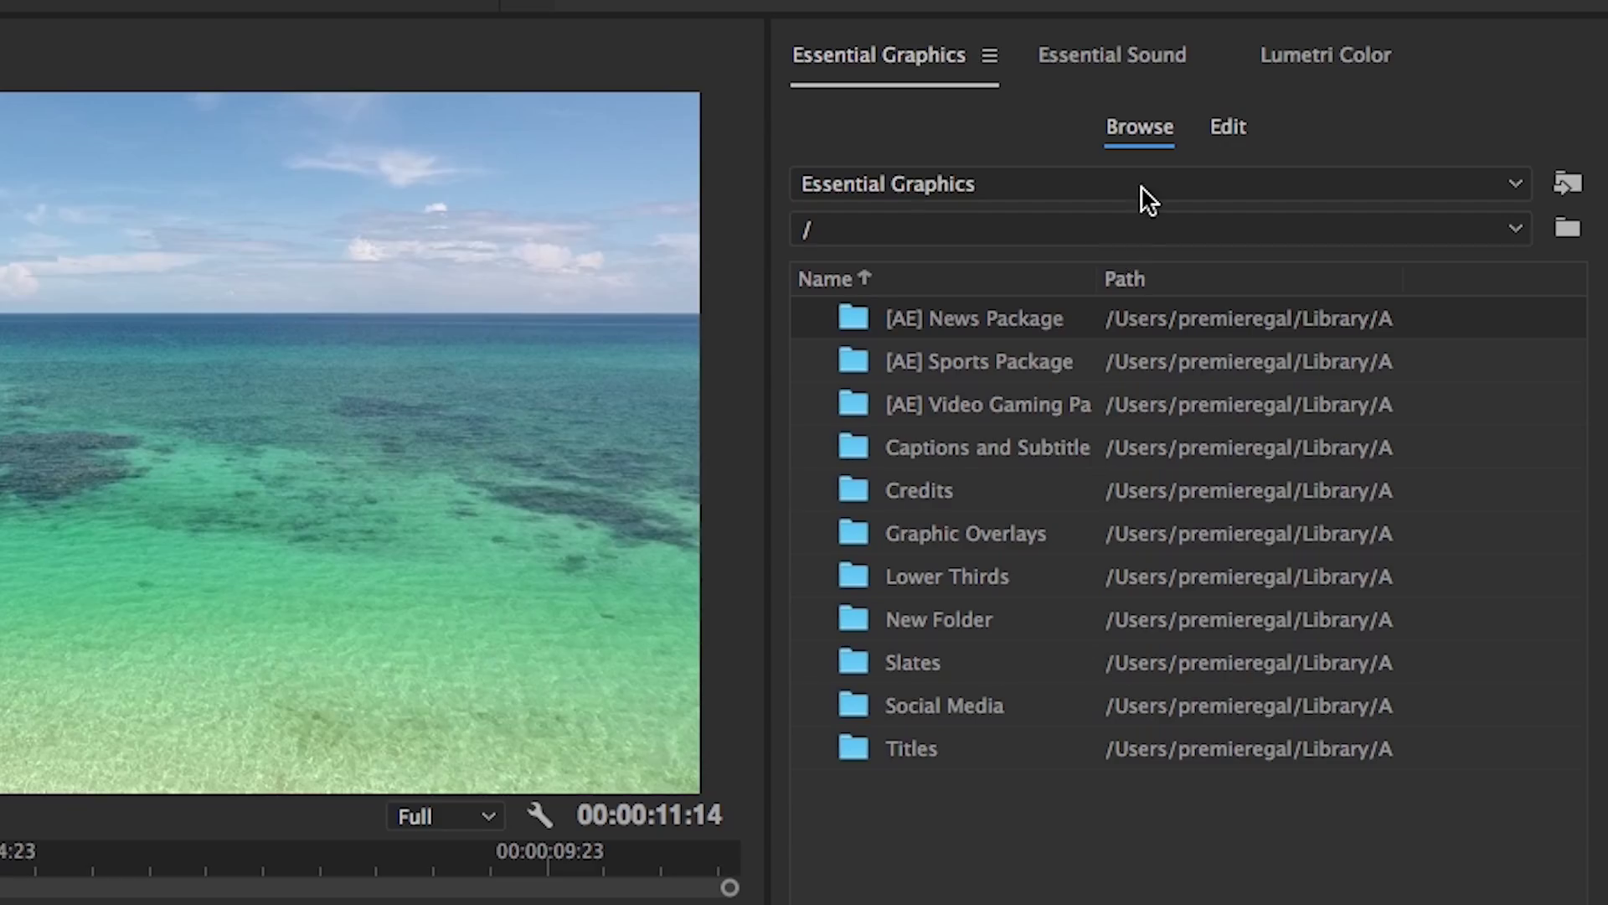
pyautogui.click(1141, 134)
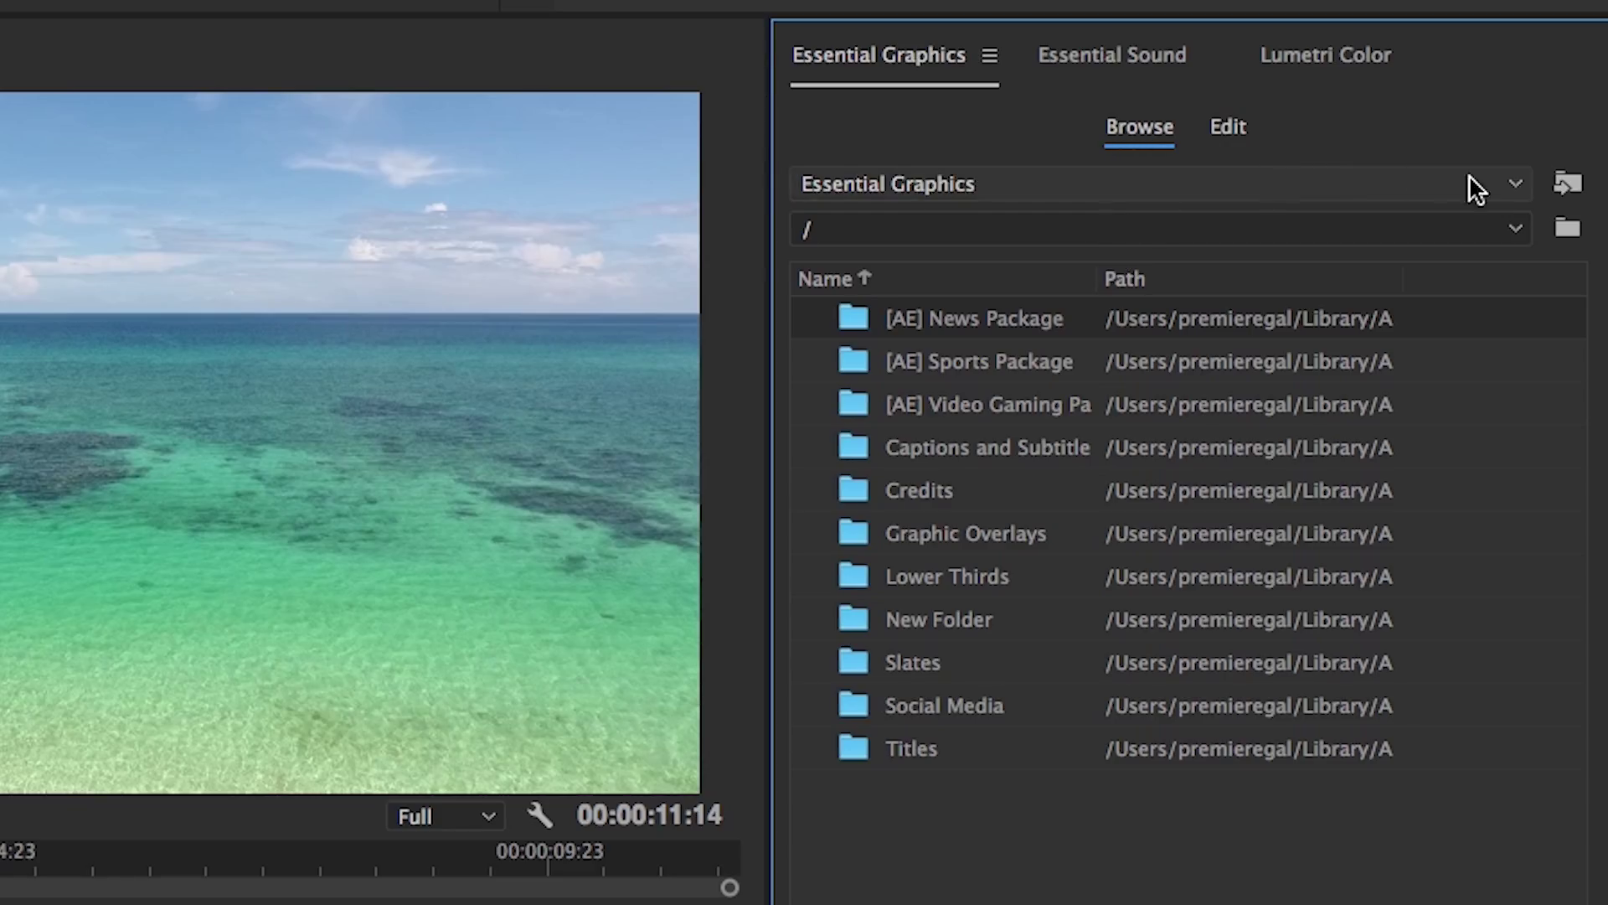
pyautogui.click(1567, 187)
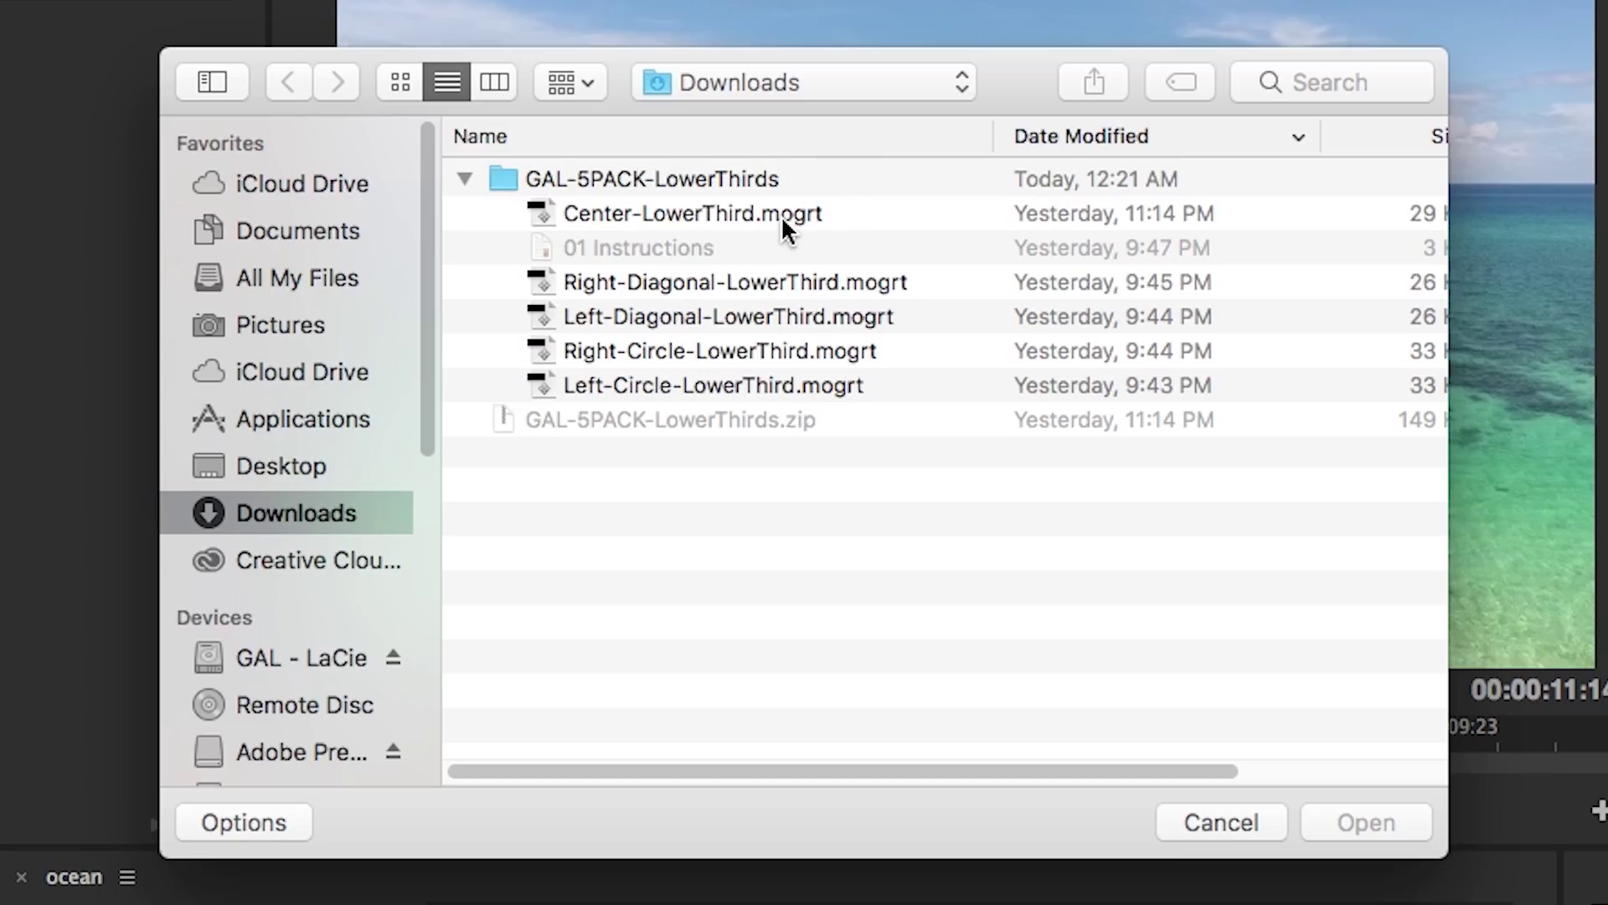
# Install the Center-LowerThird and Right-Diagonal-LowerThird templates.
pyautogui.click(794, 224)
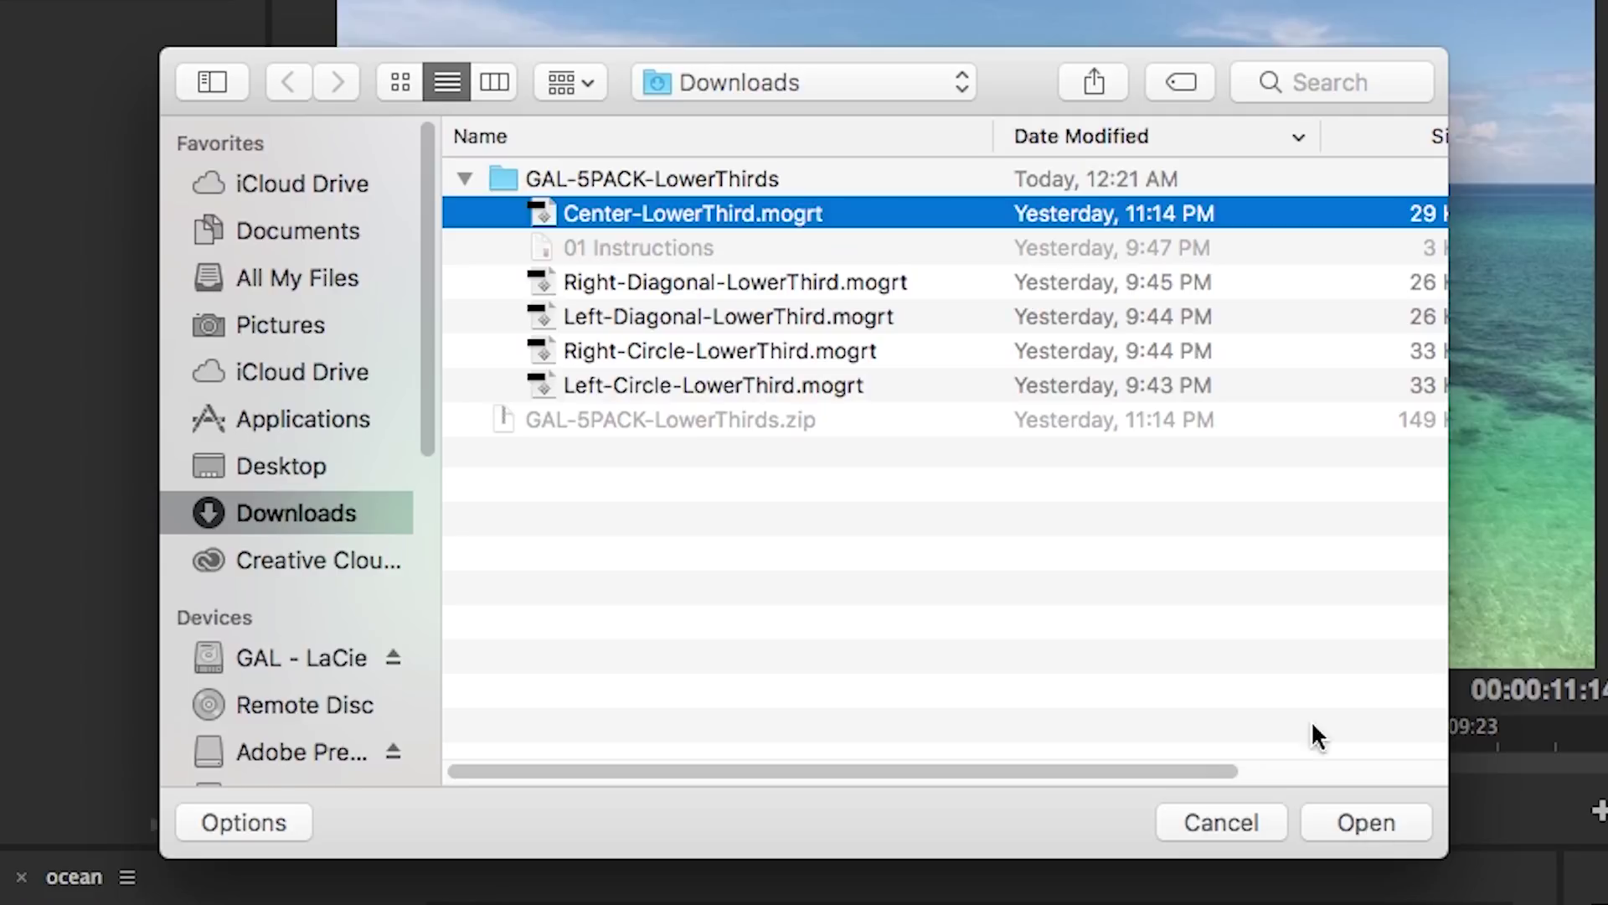
pyautogui.click(826, 285)
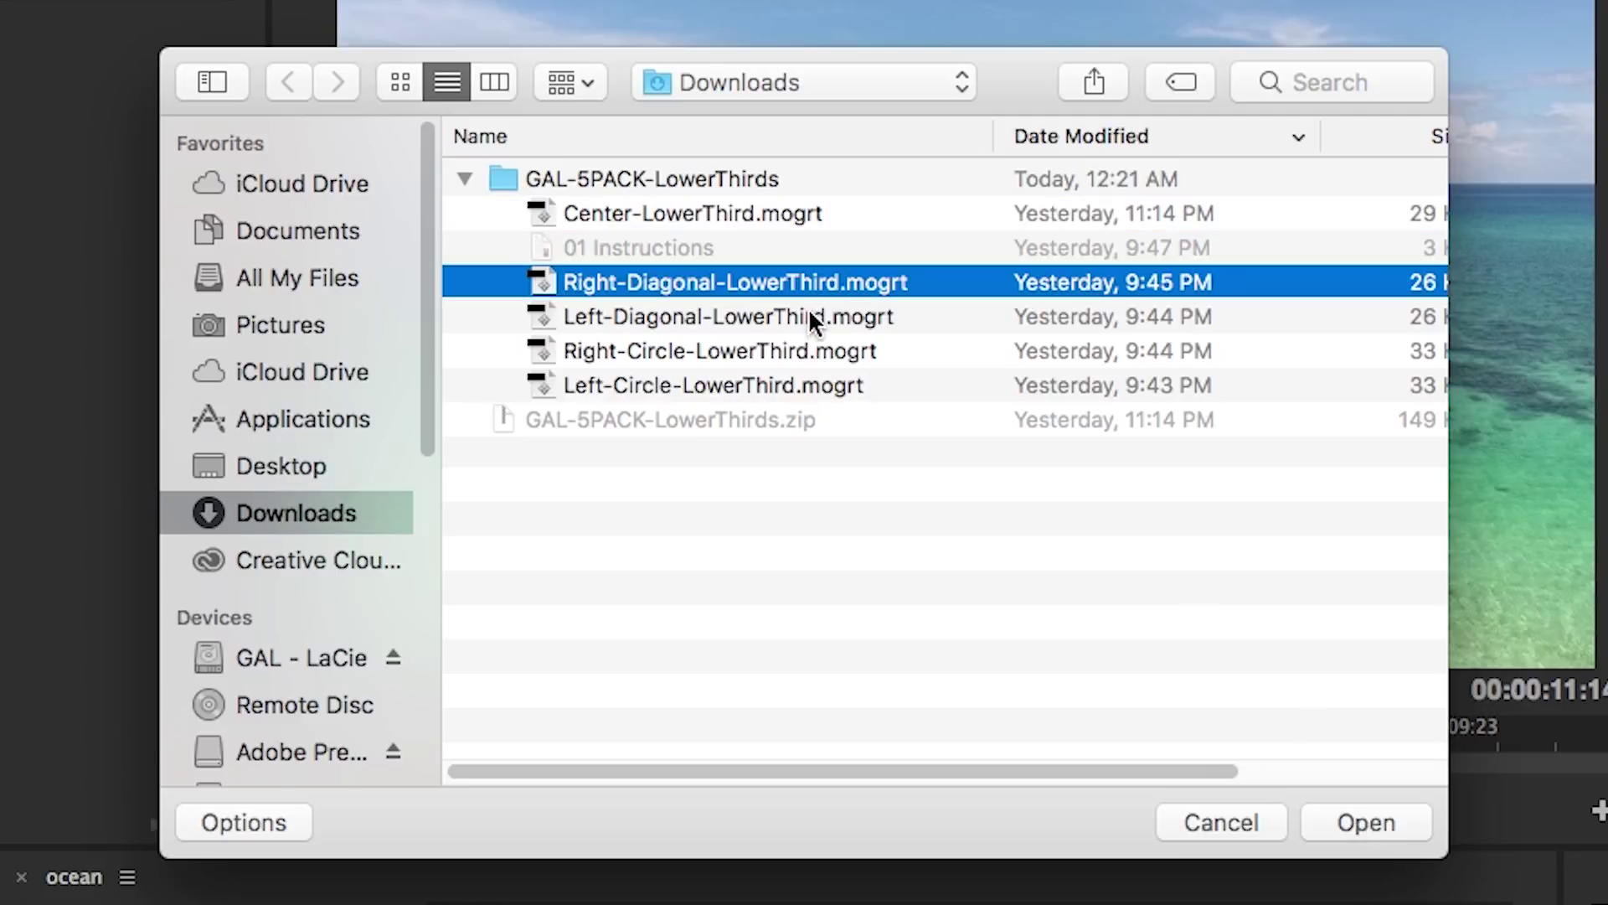
pyautogui.click(791, 219)
pyautogui.click(1357, 821)
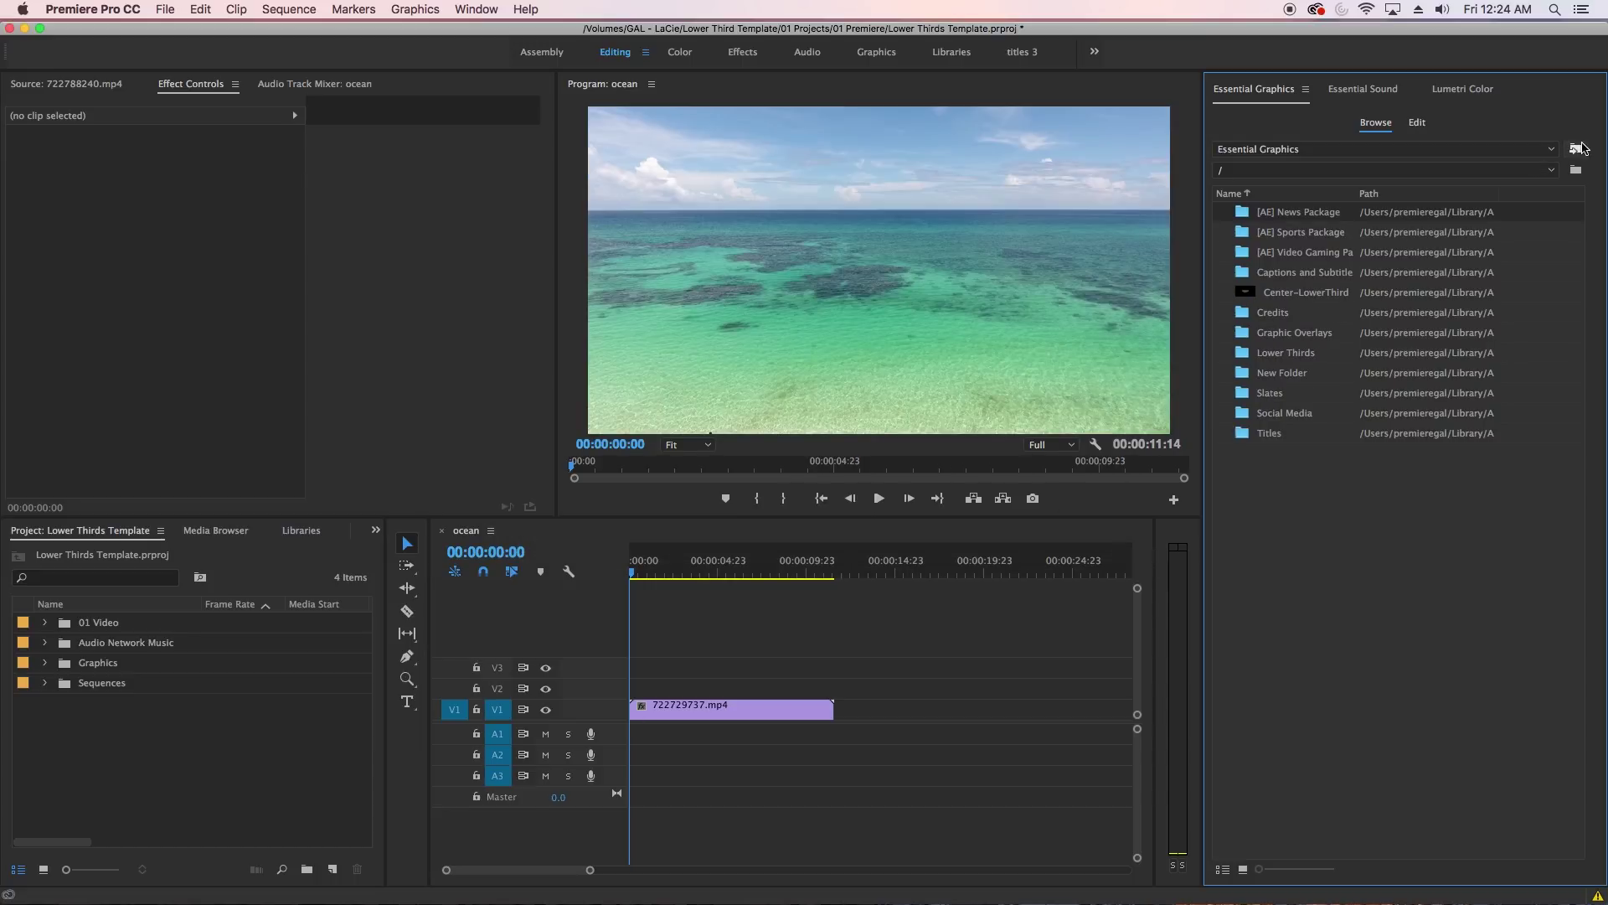
pyautogui.click(1578, 149)
pyautogui.click(793, 254)
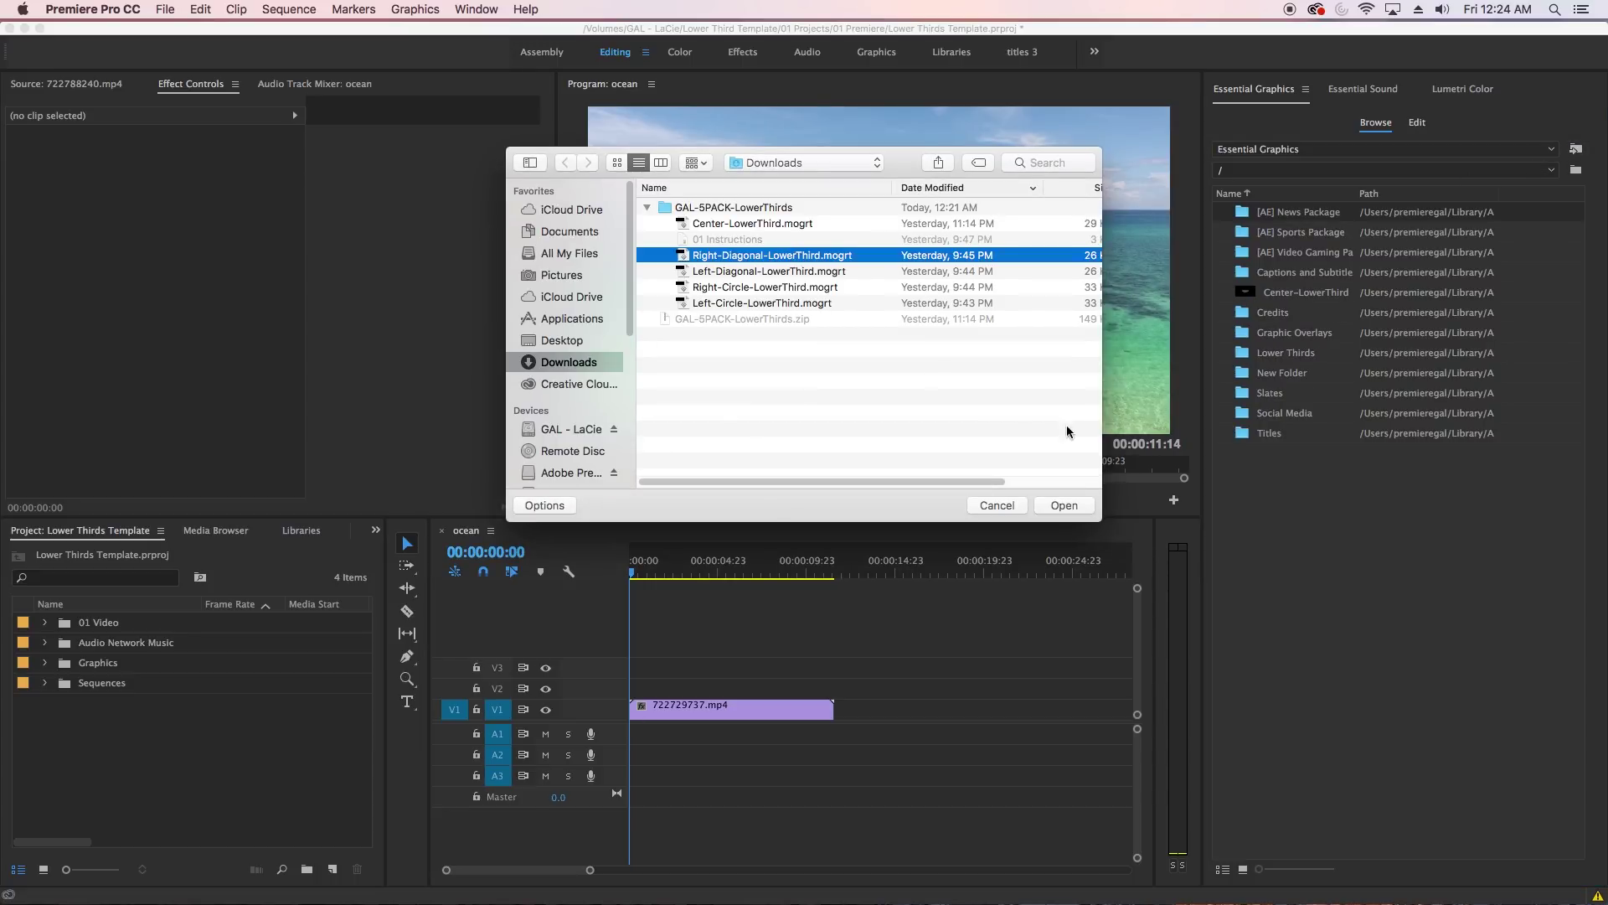
pyautogui.click(1065, 506)
# Install the Left-Diagonal, Right-Circle and Left-Circle lower-third templates.
pyautogui.click(1574, 153)
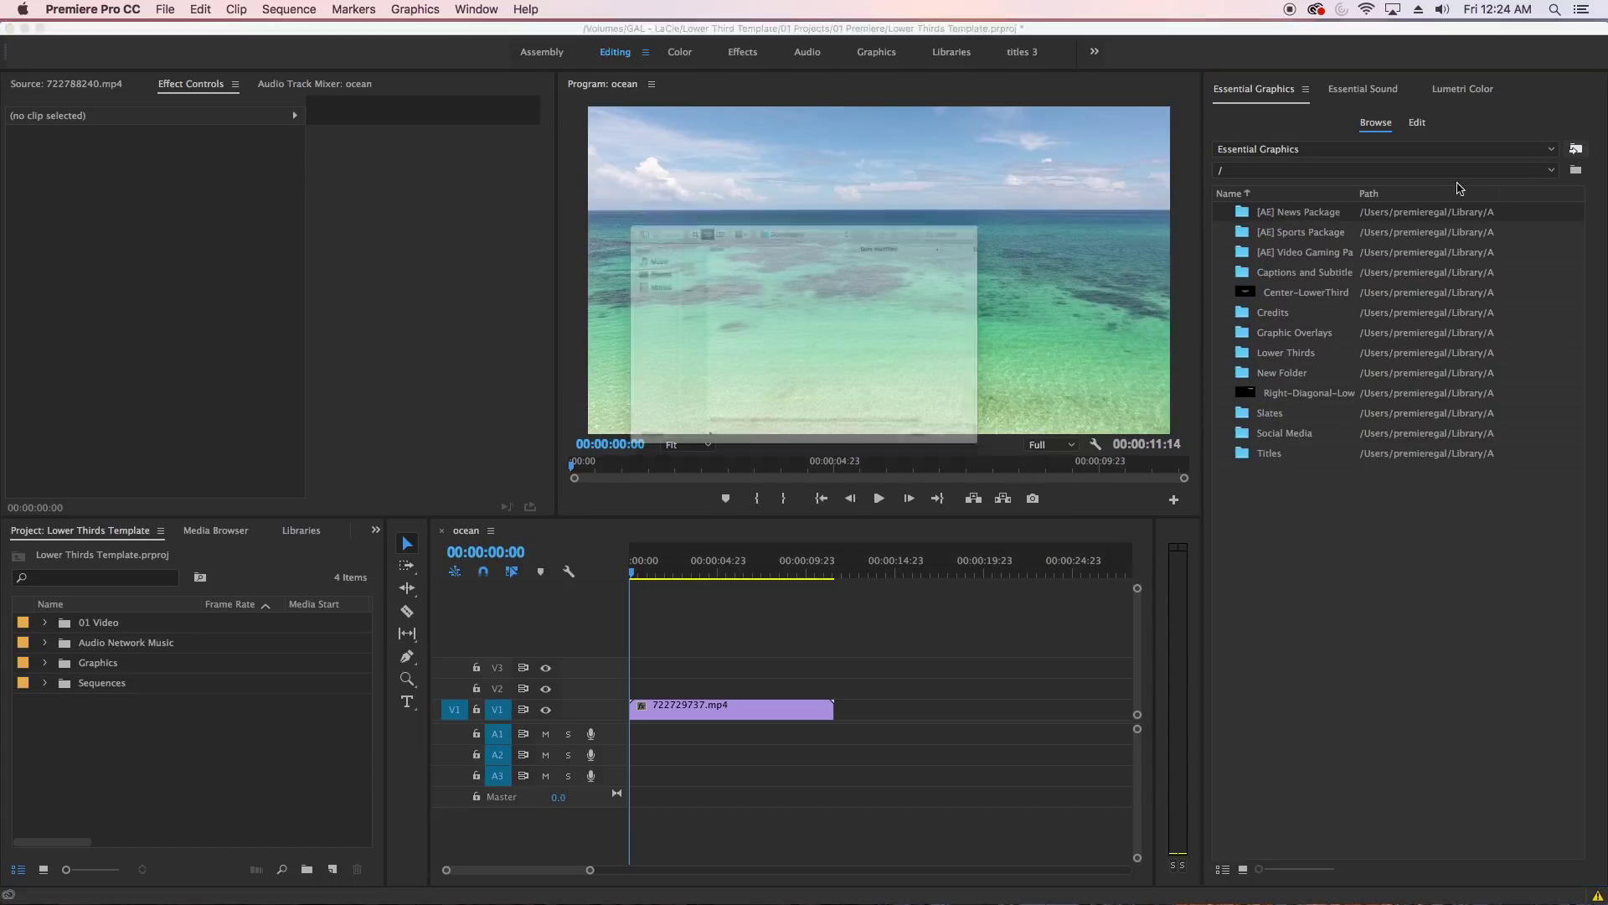
pyautogui.click(717, 273)
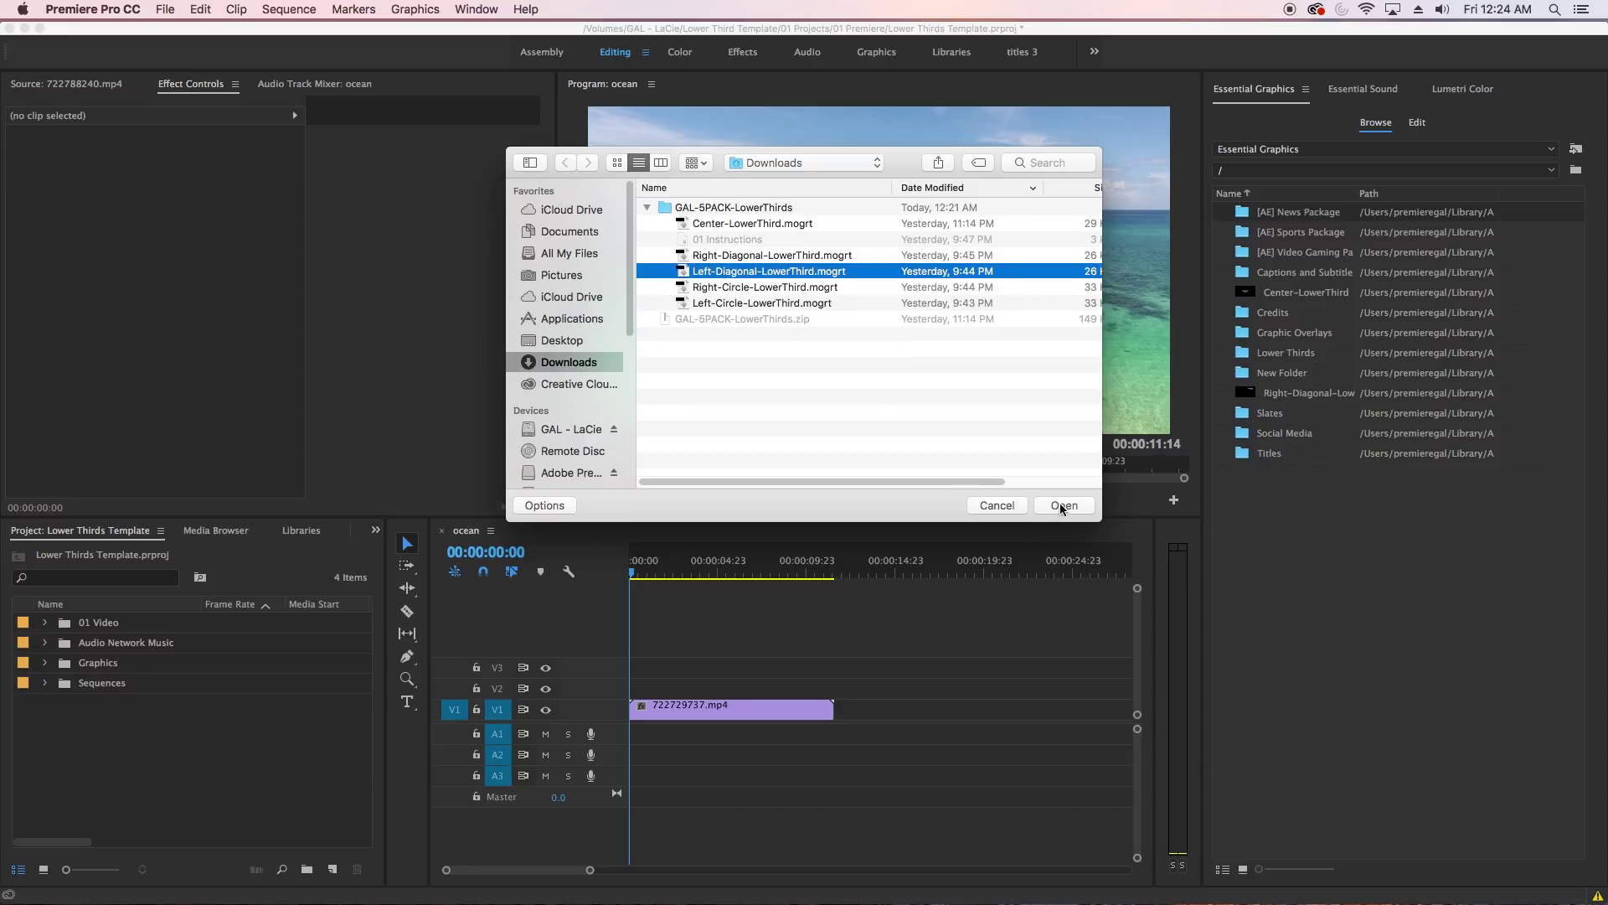
pyautogui.click(1062, 505)
pyautogui.click(1574, 152)
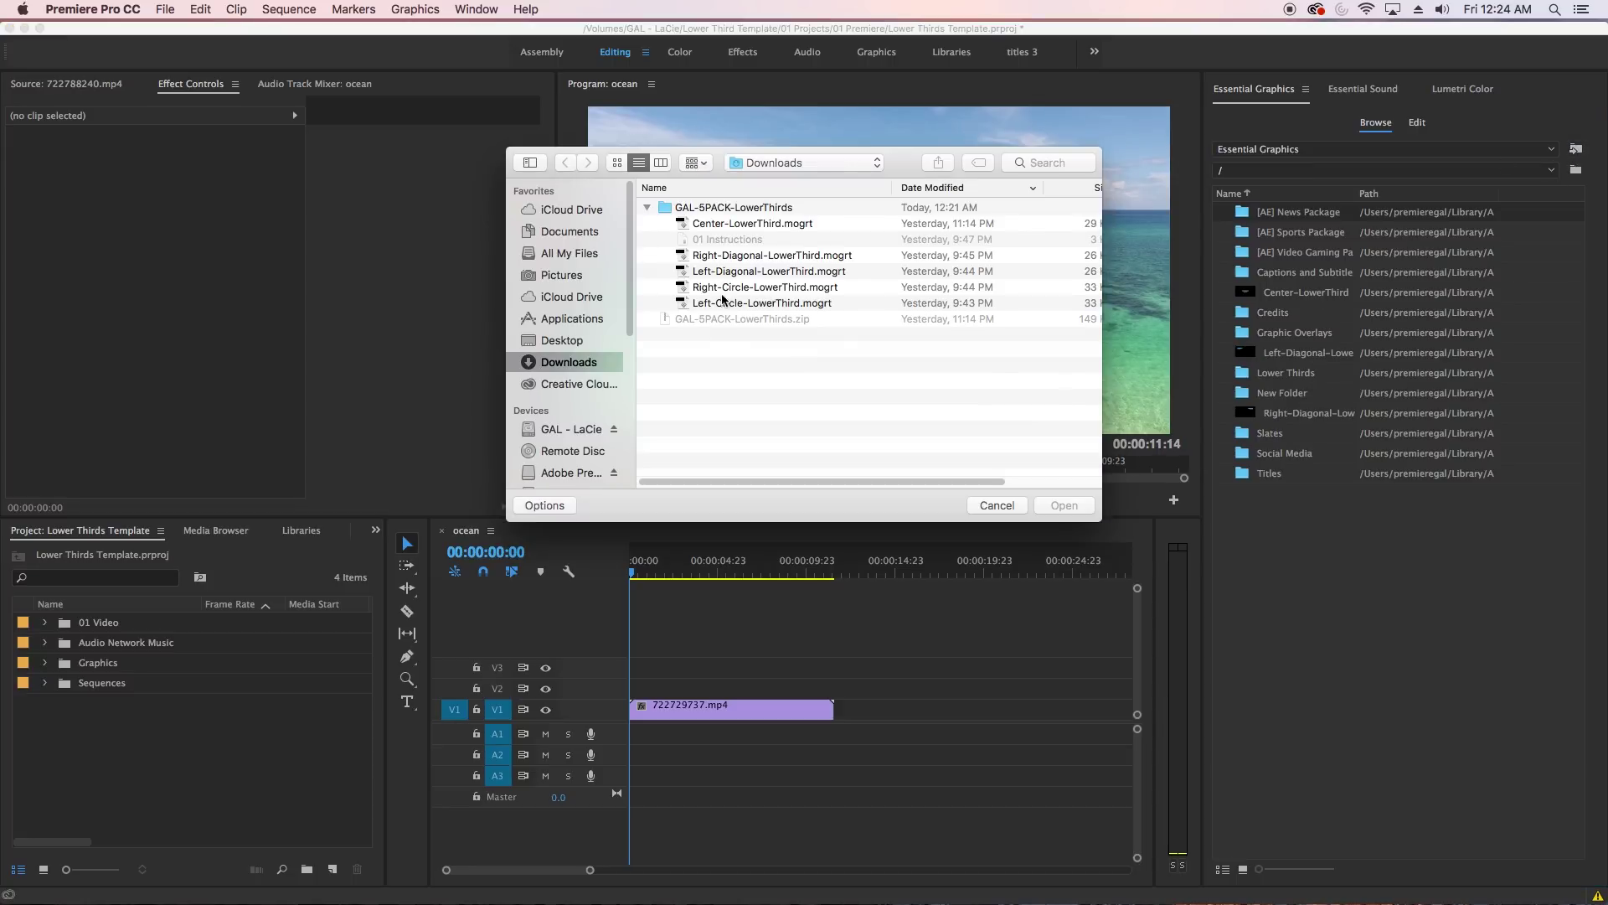
pyautogui.click(733, 290)
pyautogui.click(1062, 505)
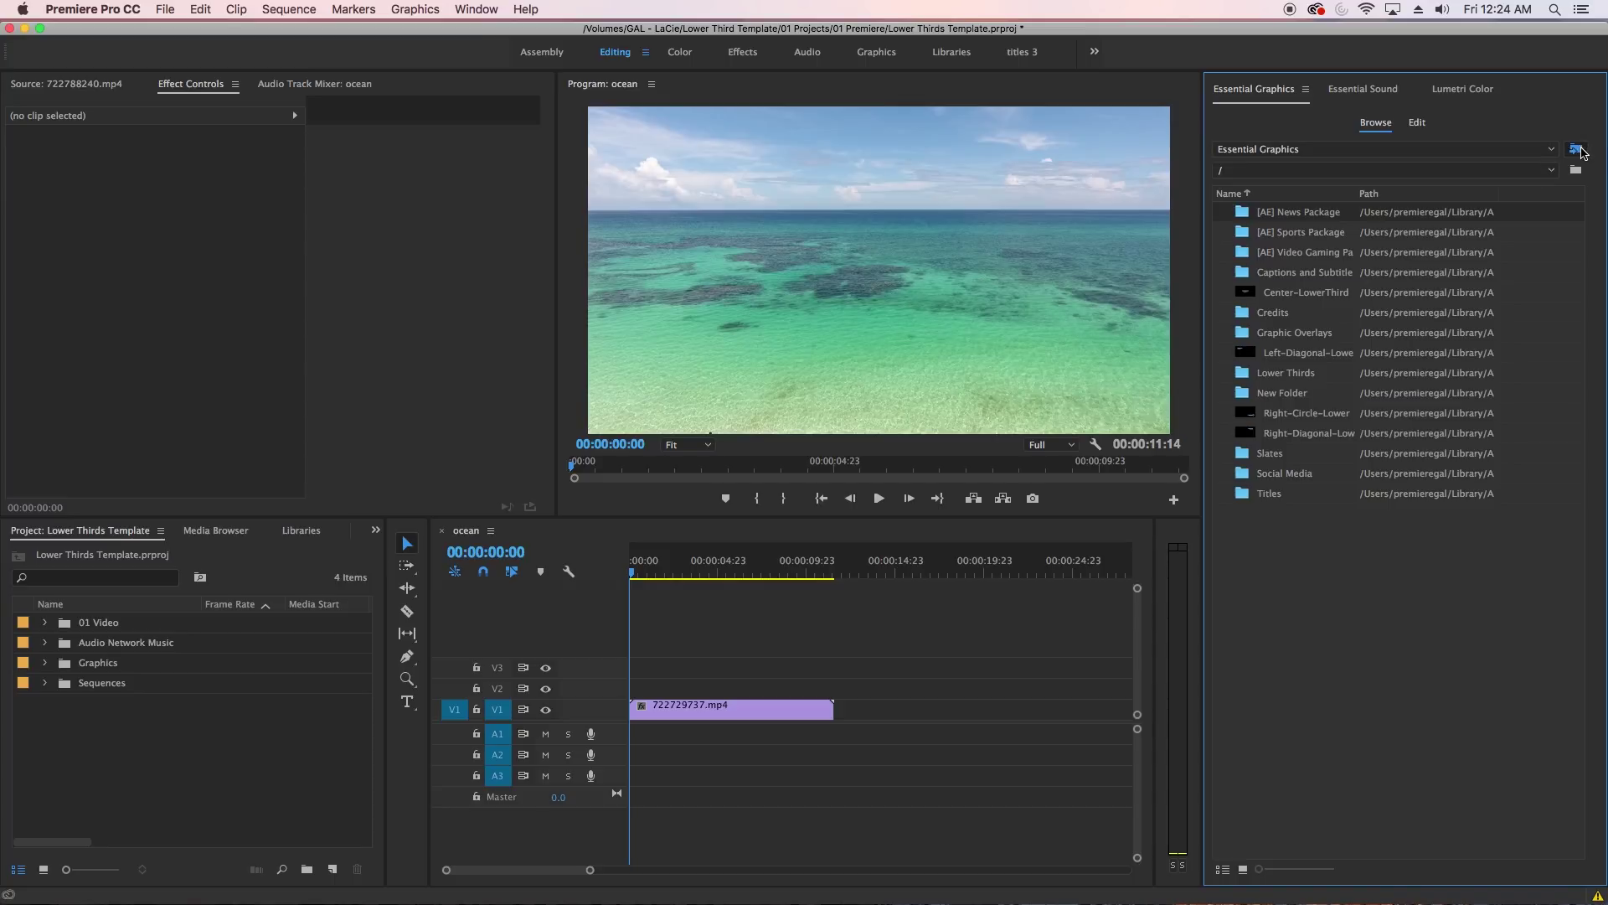
pyautogui.click(1576, 151)
pyautogui.click(696, 304)
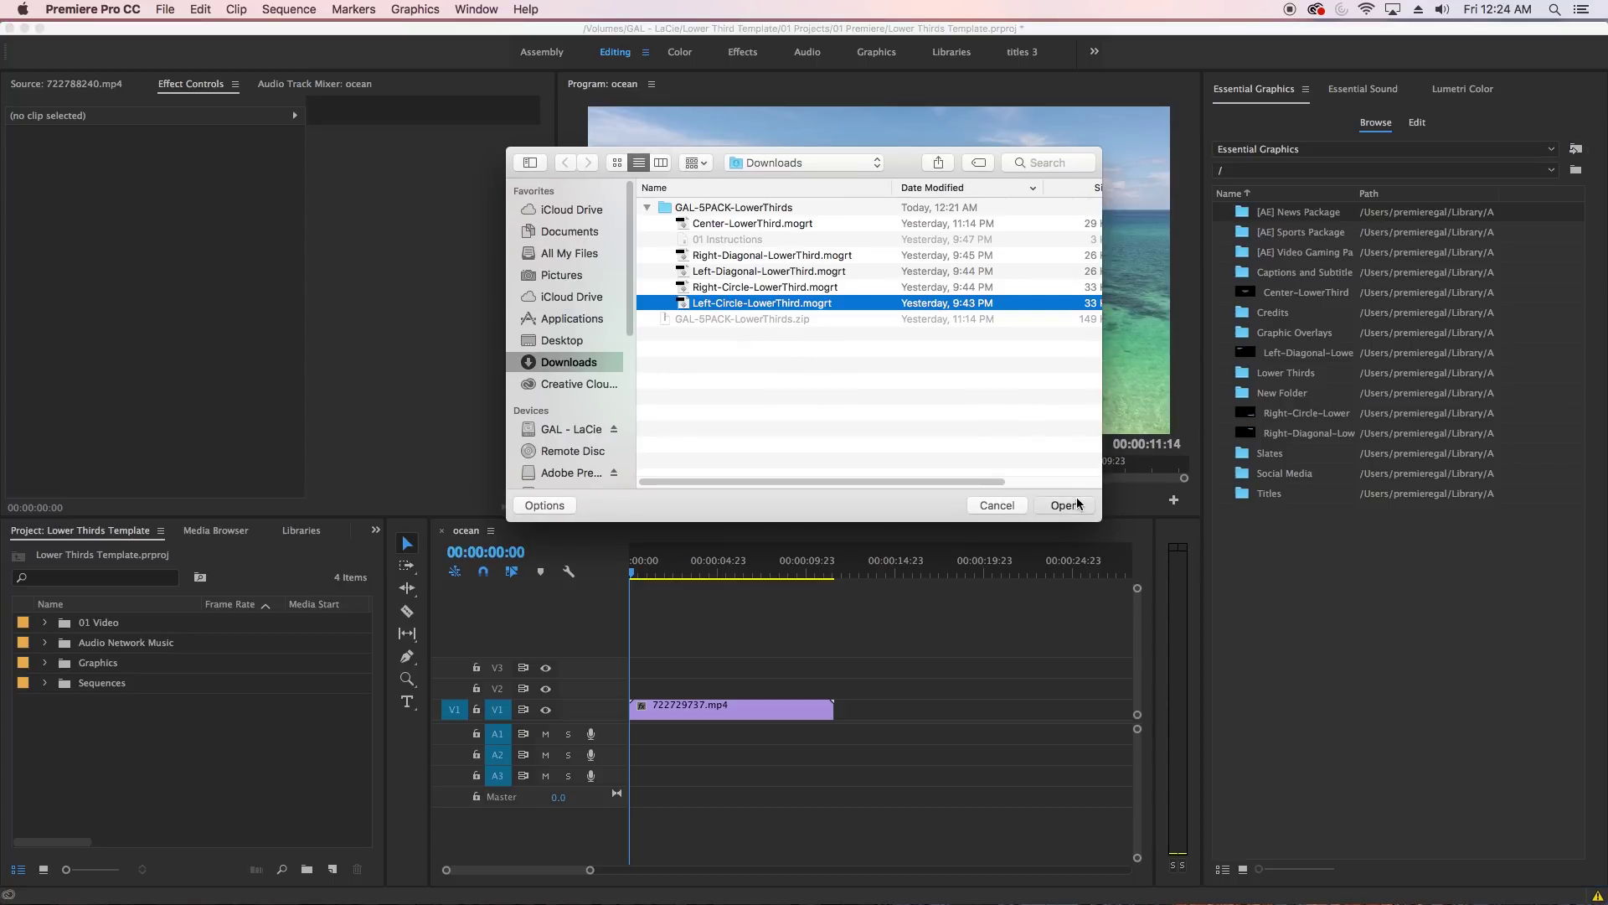
pyautogui.click(1072, 505)
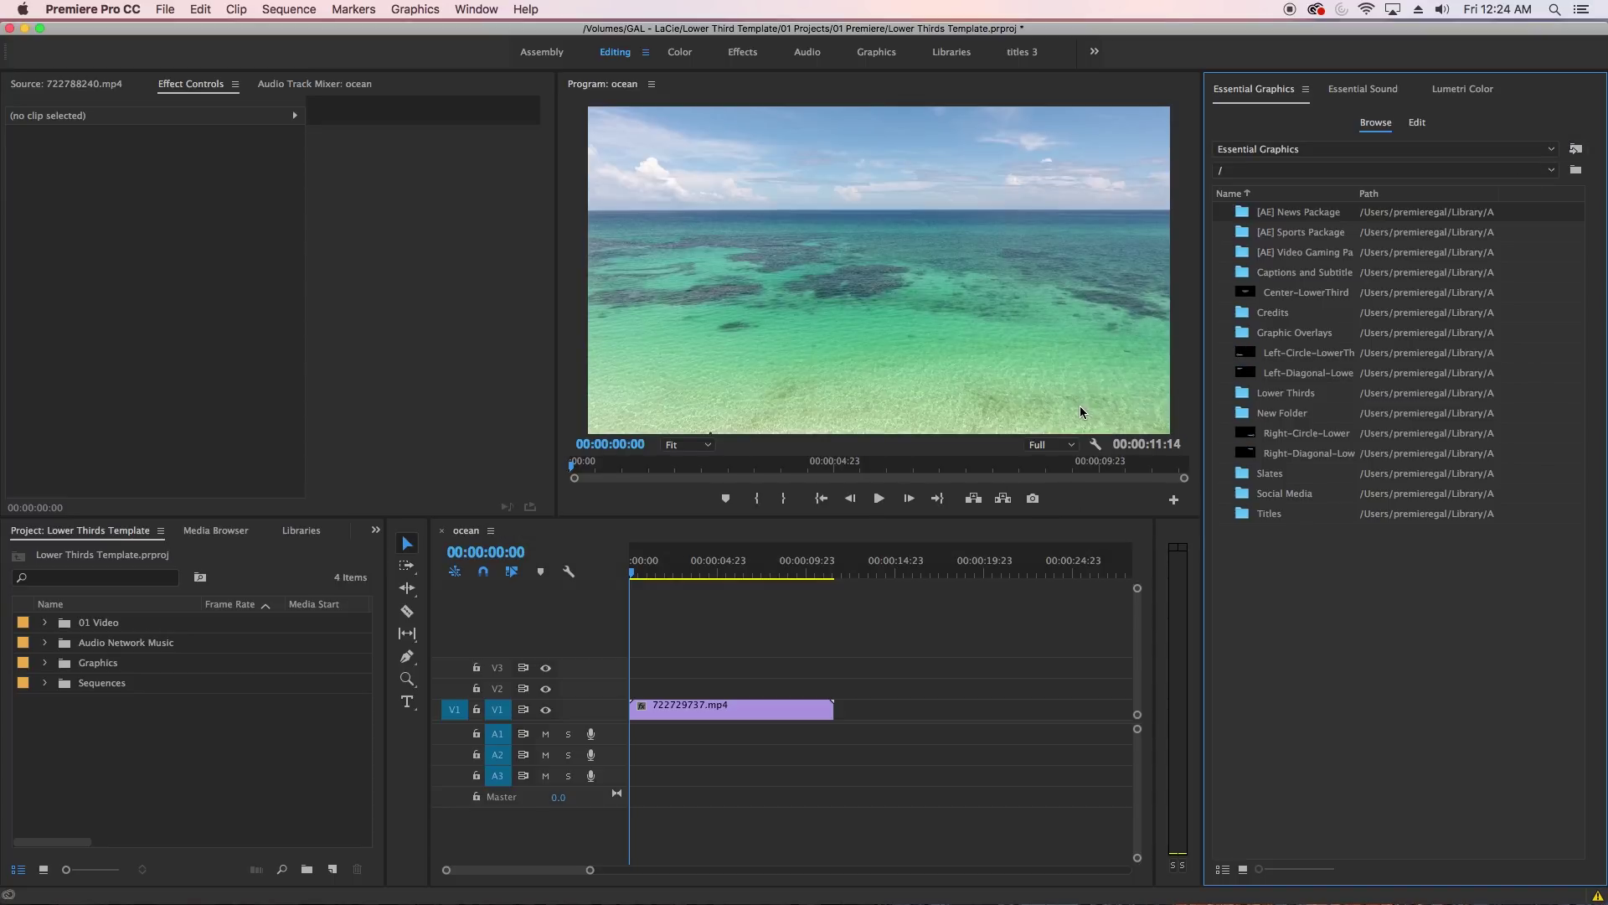
# Play back the ocean sequence to review it.
pyautogui.click(692, 624)
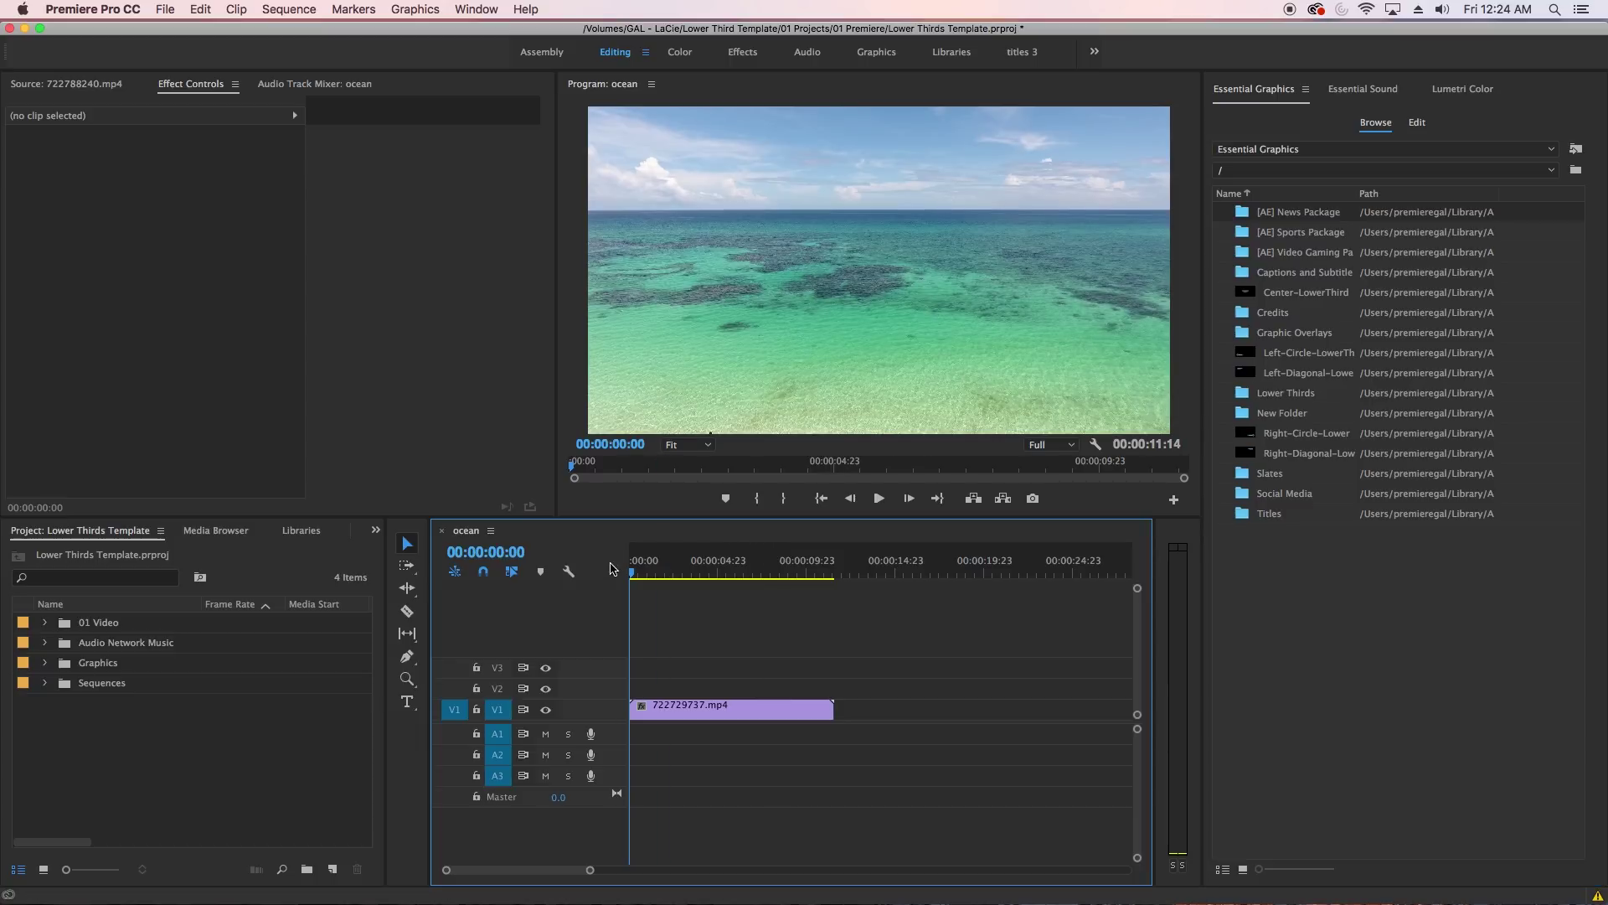
pyautogui.press('space')
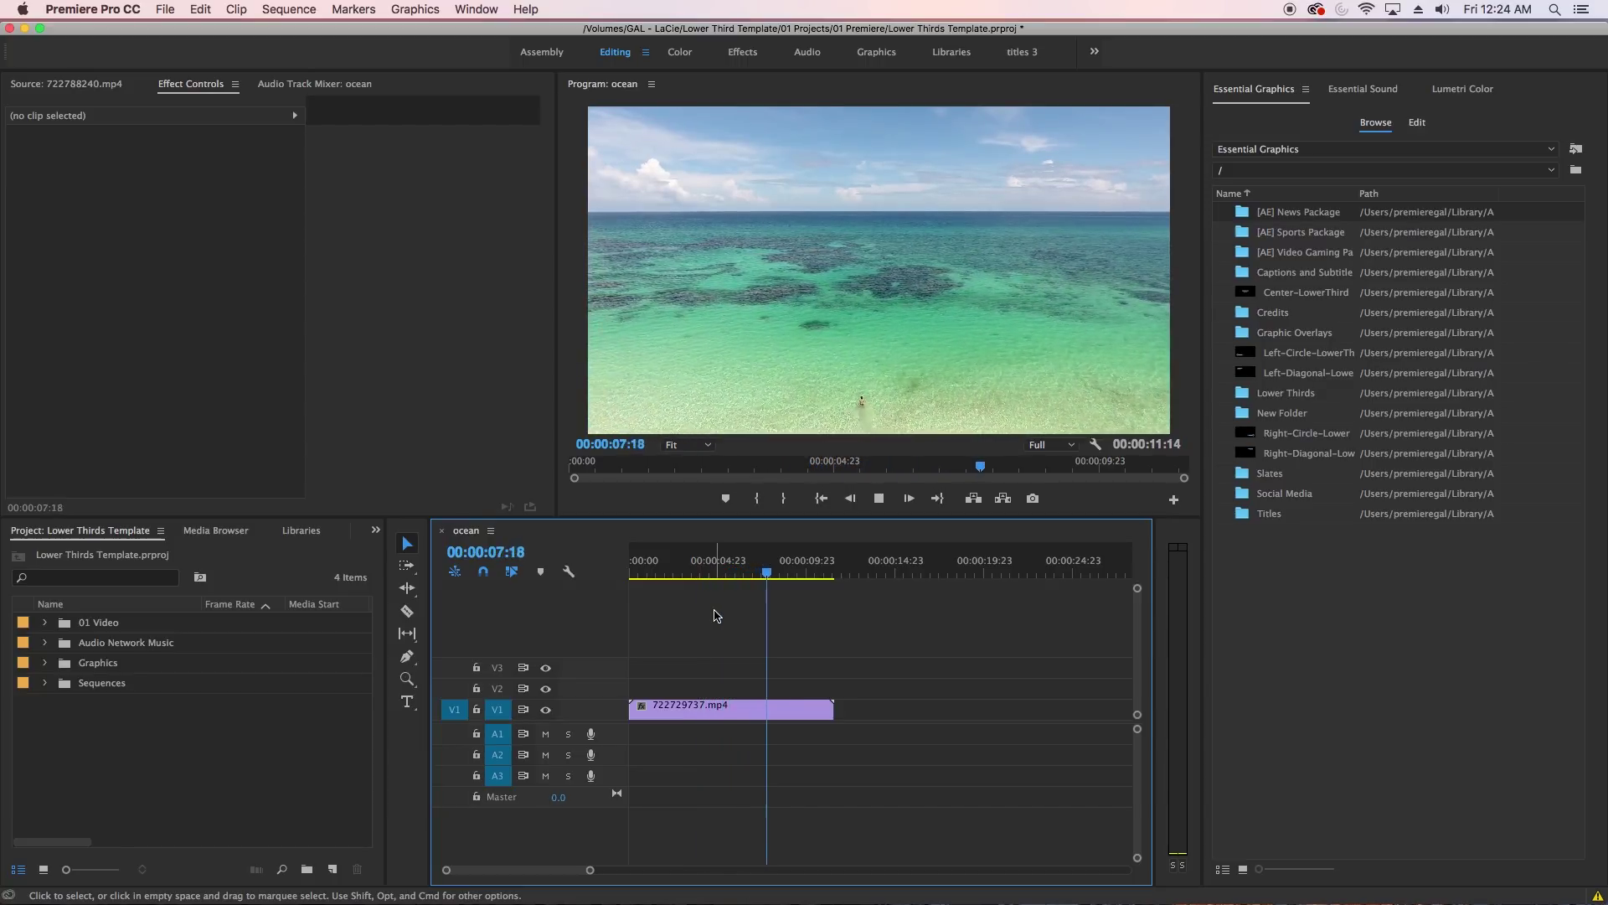
pyautogui.press('space')
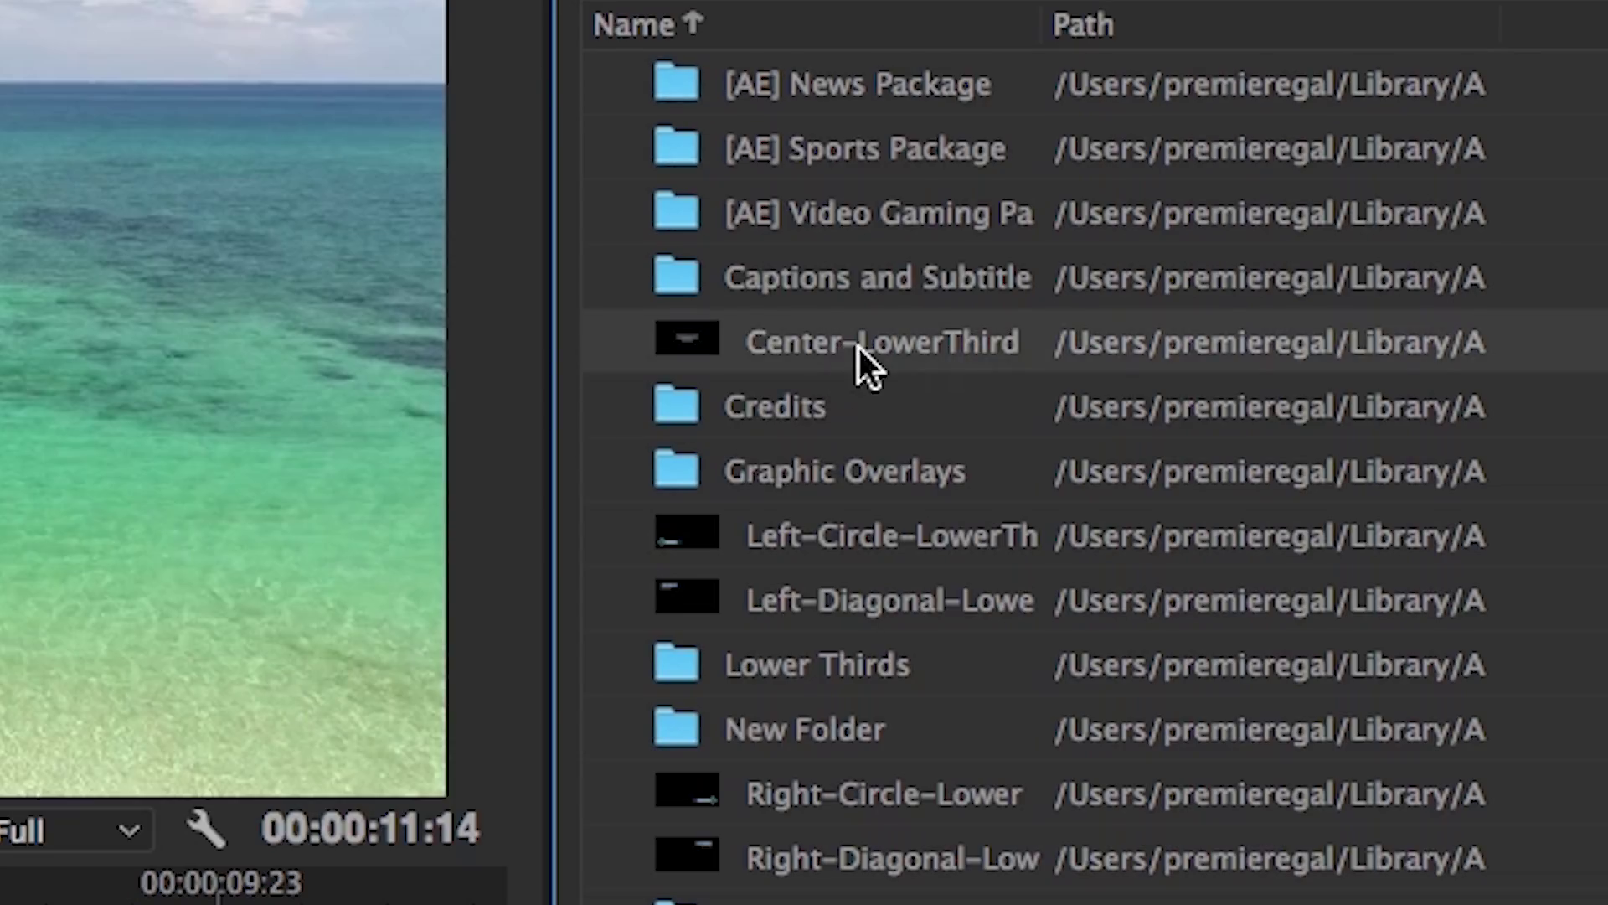
# Place Center-LowerThird on V2 at 00:00:00:00 and preview it over the footage.
pyautogui.moveTo(858, 347); pyautogui.dragTo(657, 687)
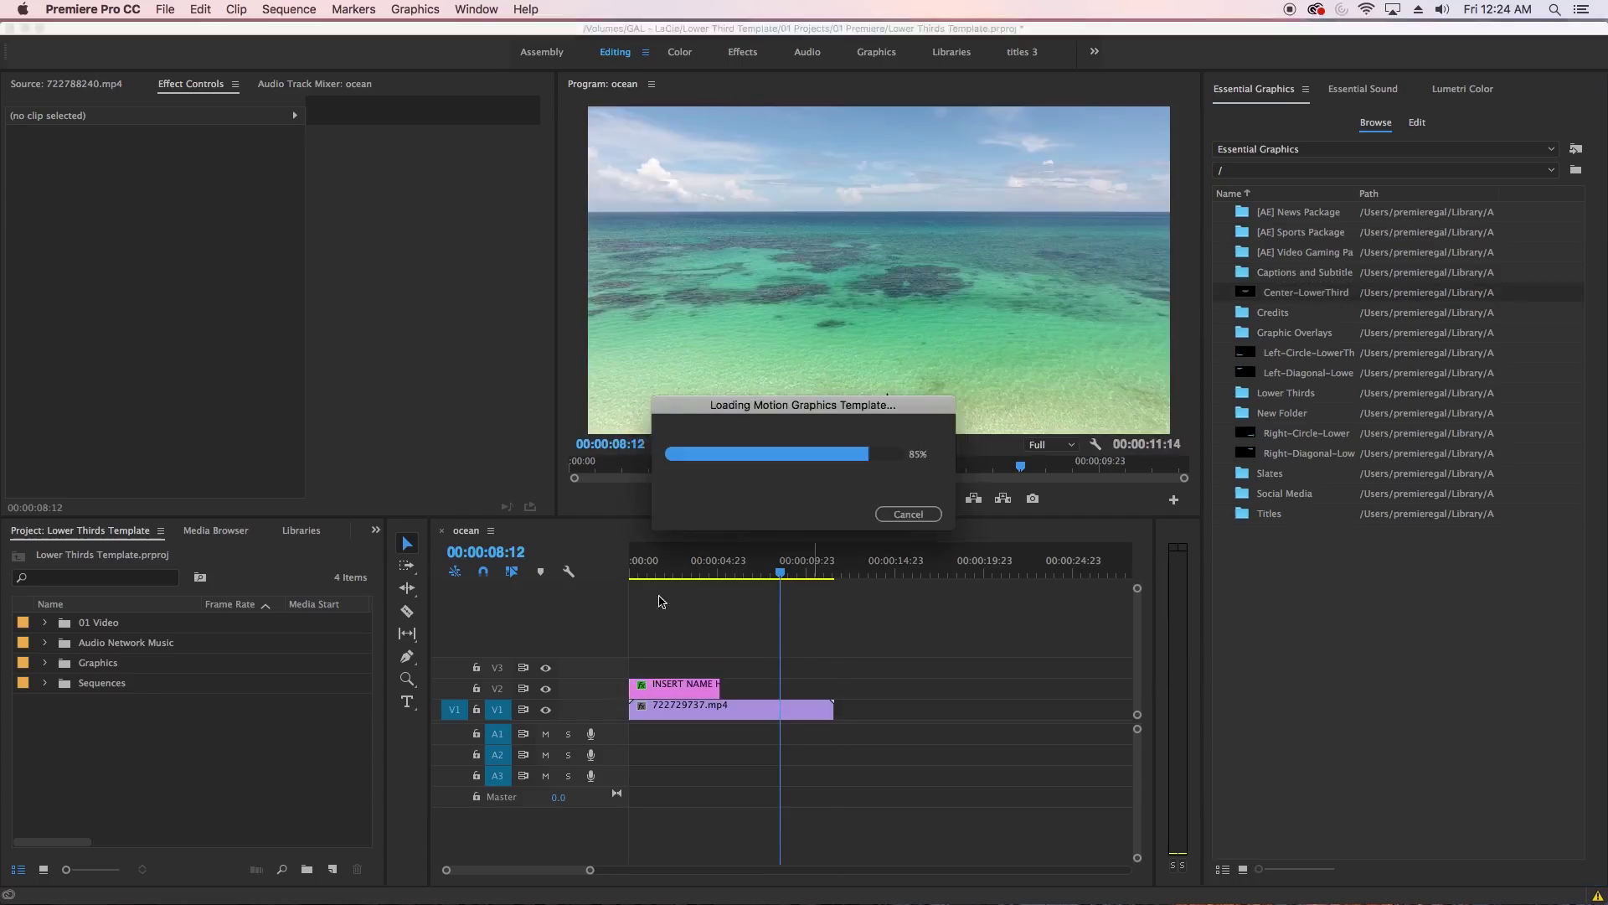
pyautogui.click(655, 574)
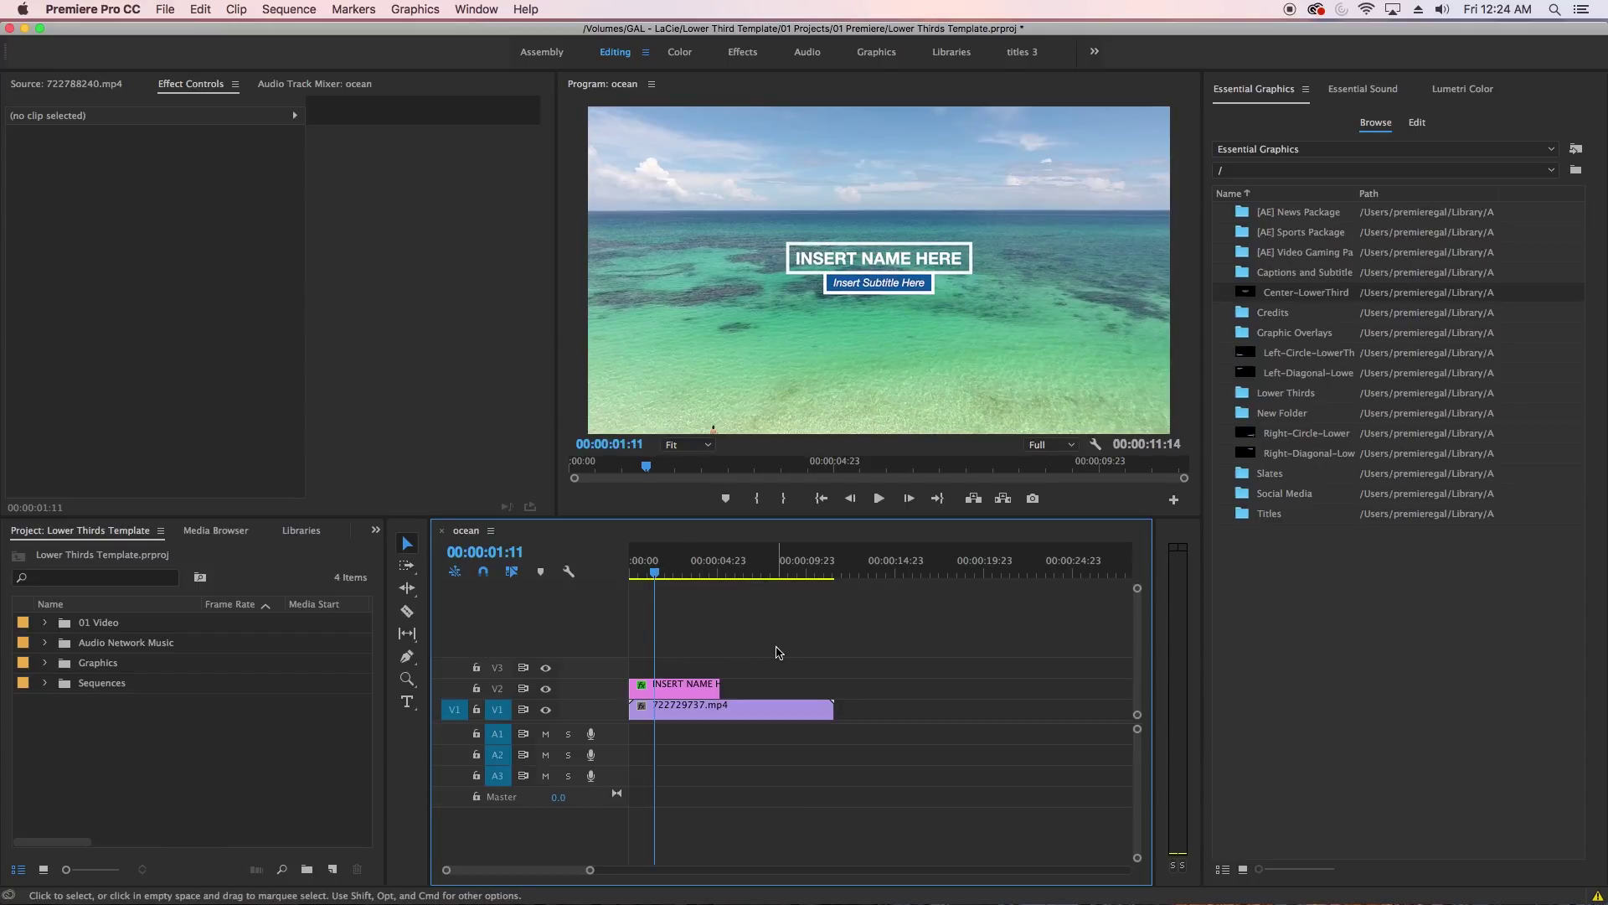
pyautogui.click(633, 574)
pyautogui.press('space')
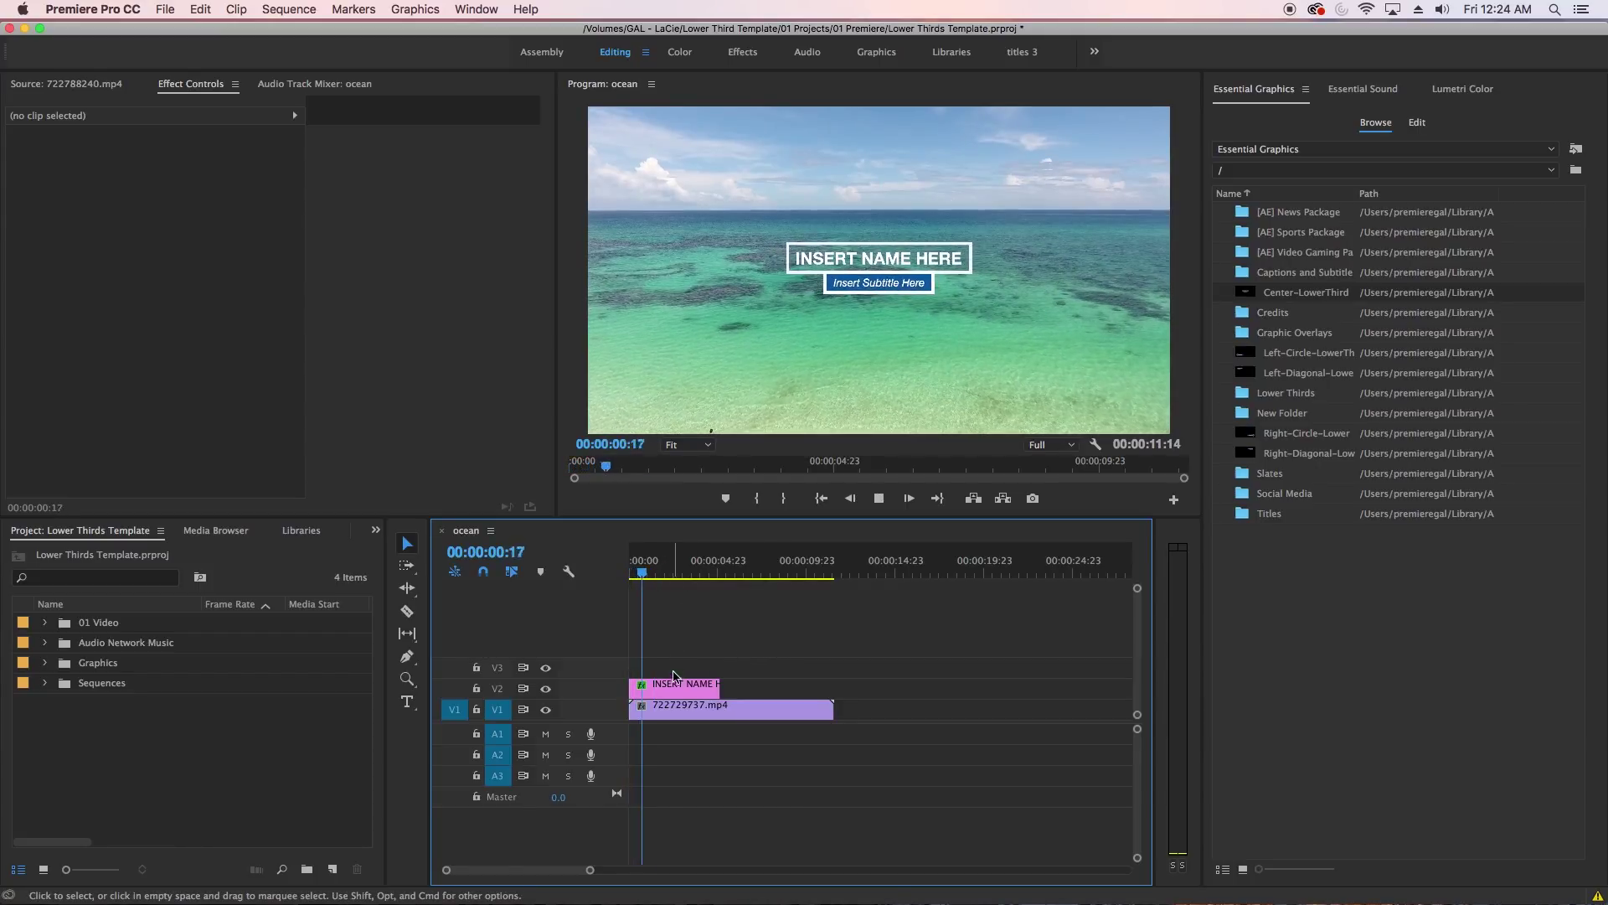
pyautogui.click(678, 692)
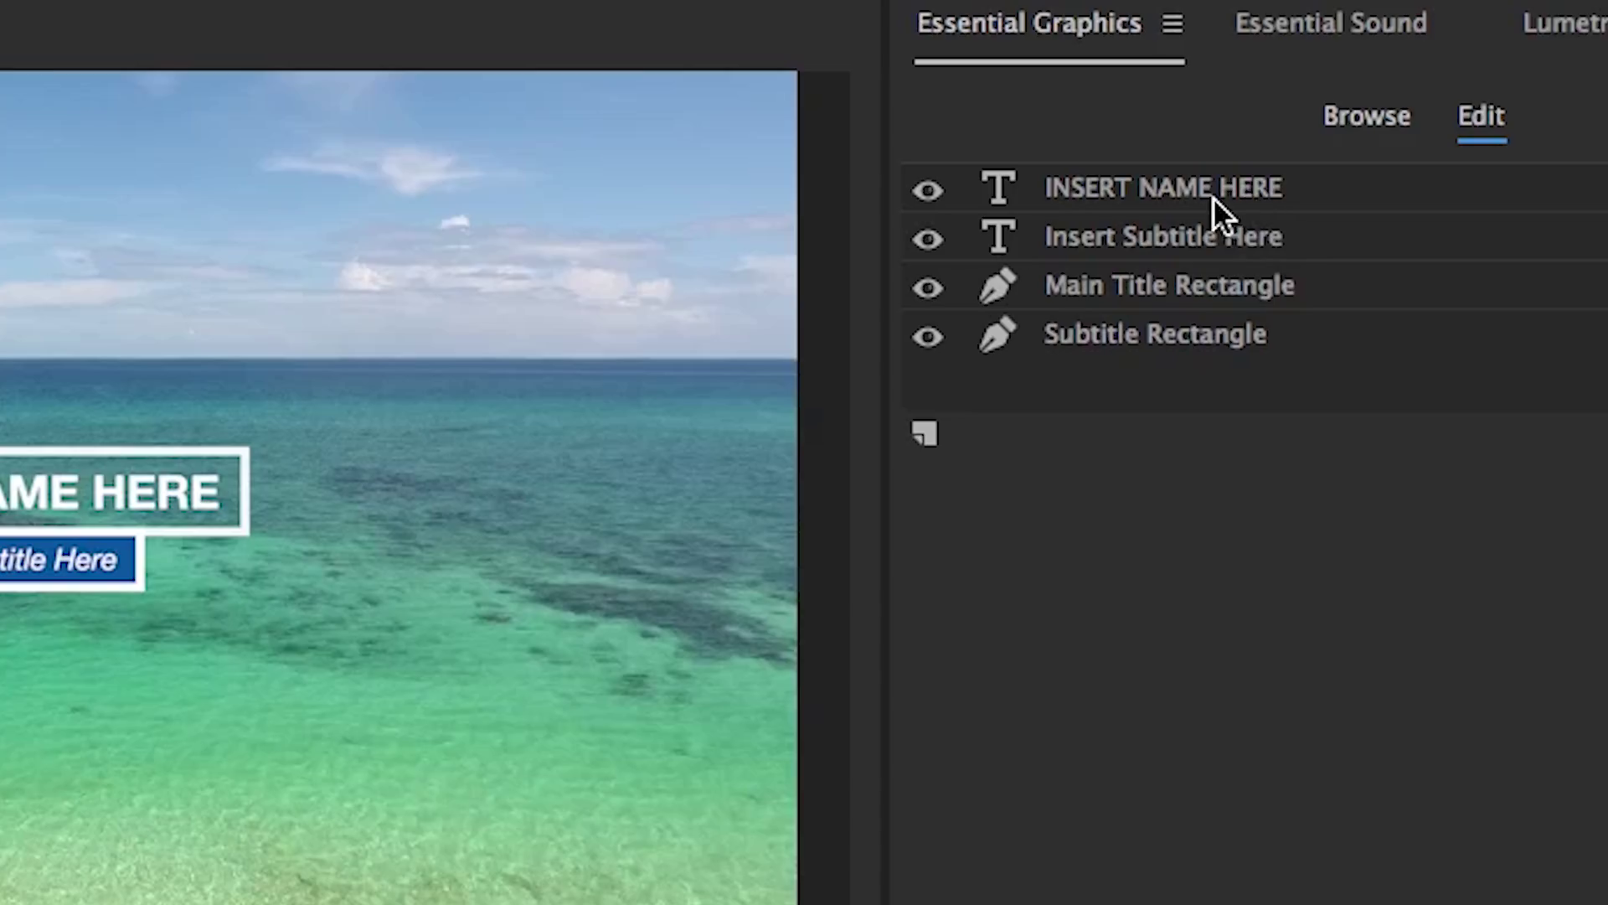
# Replace the INSERT NAME HERE title text with 'PREMIERE GAL'.
pyautogui.click(1319, 148)
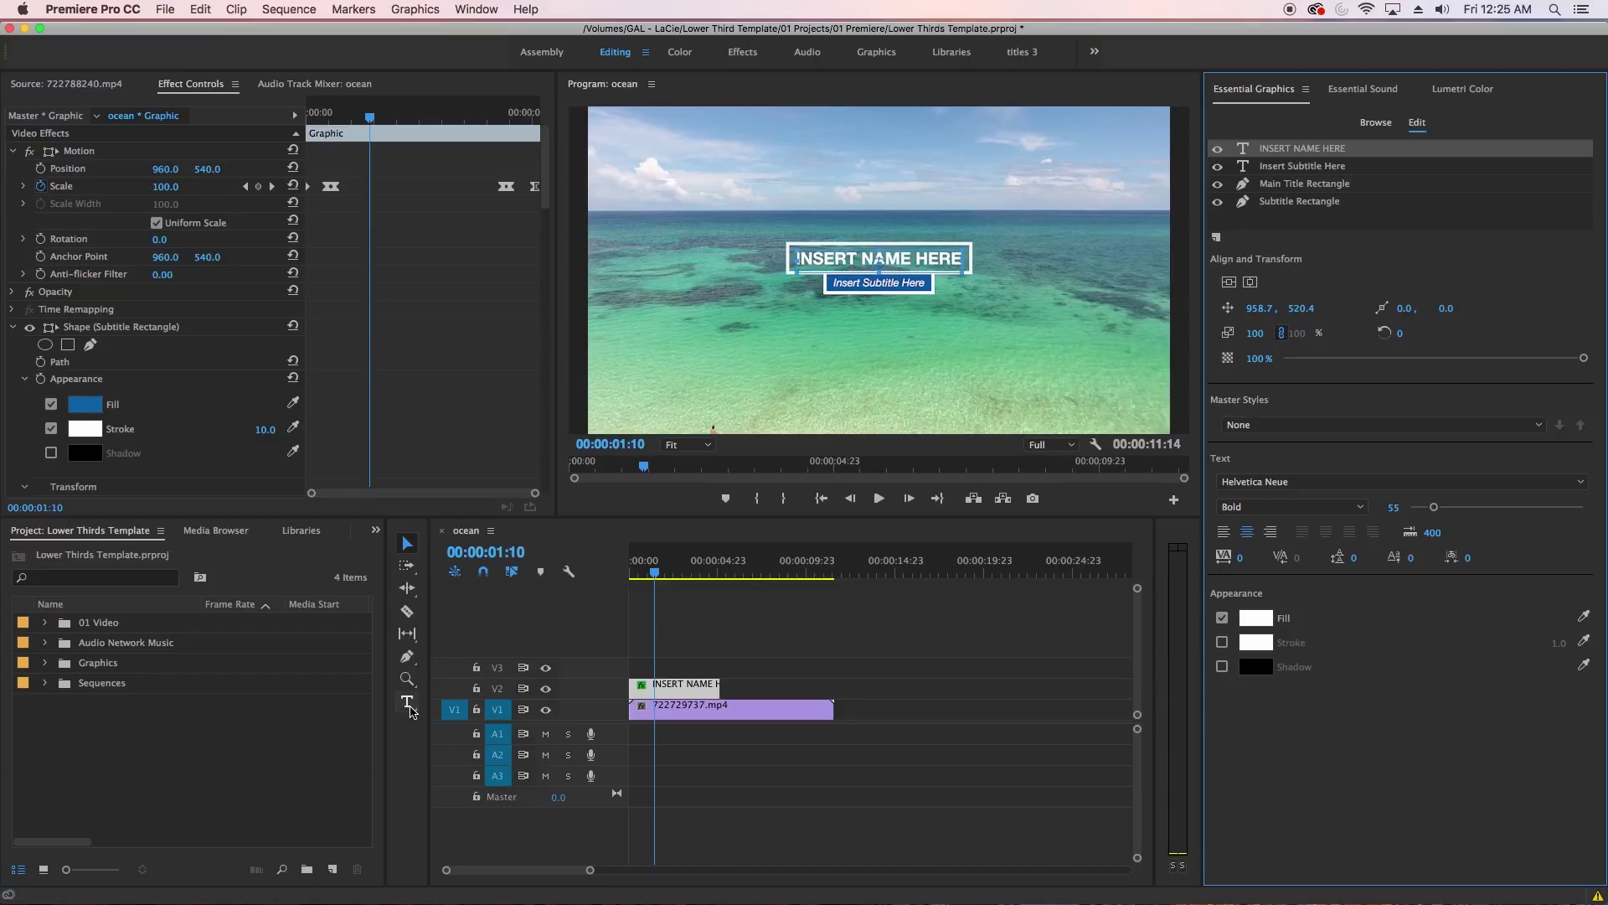
pyautogui.click(408, 704)
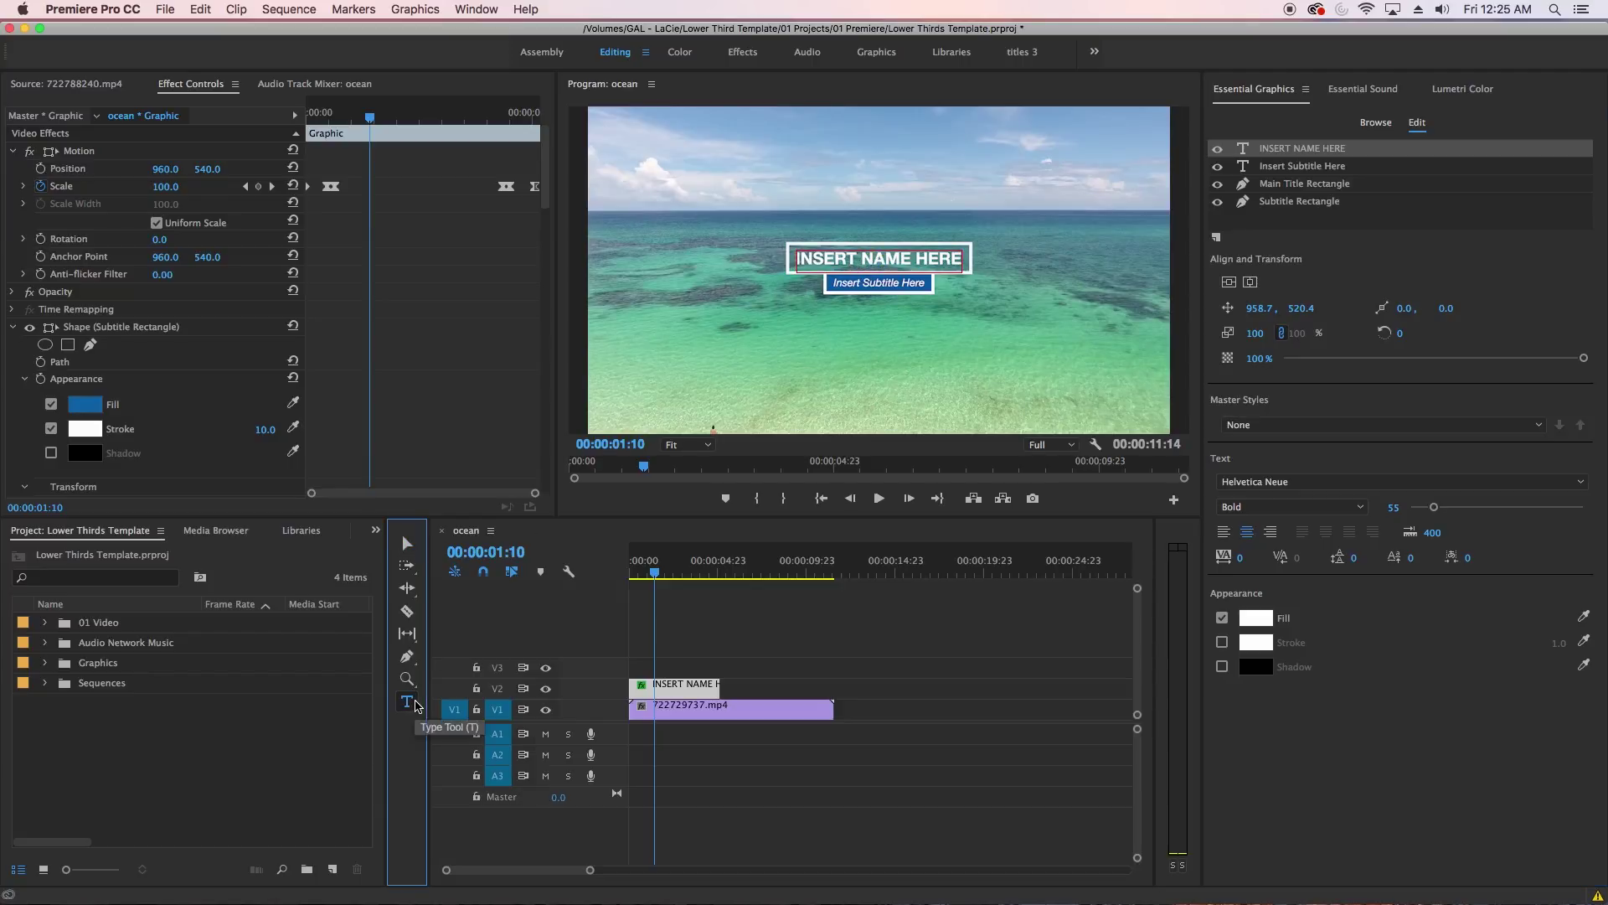
pyautogui.click(886, 257)
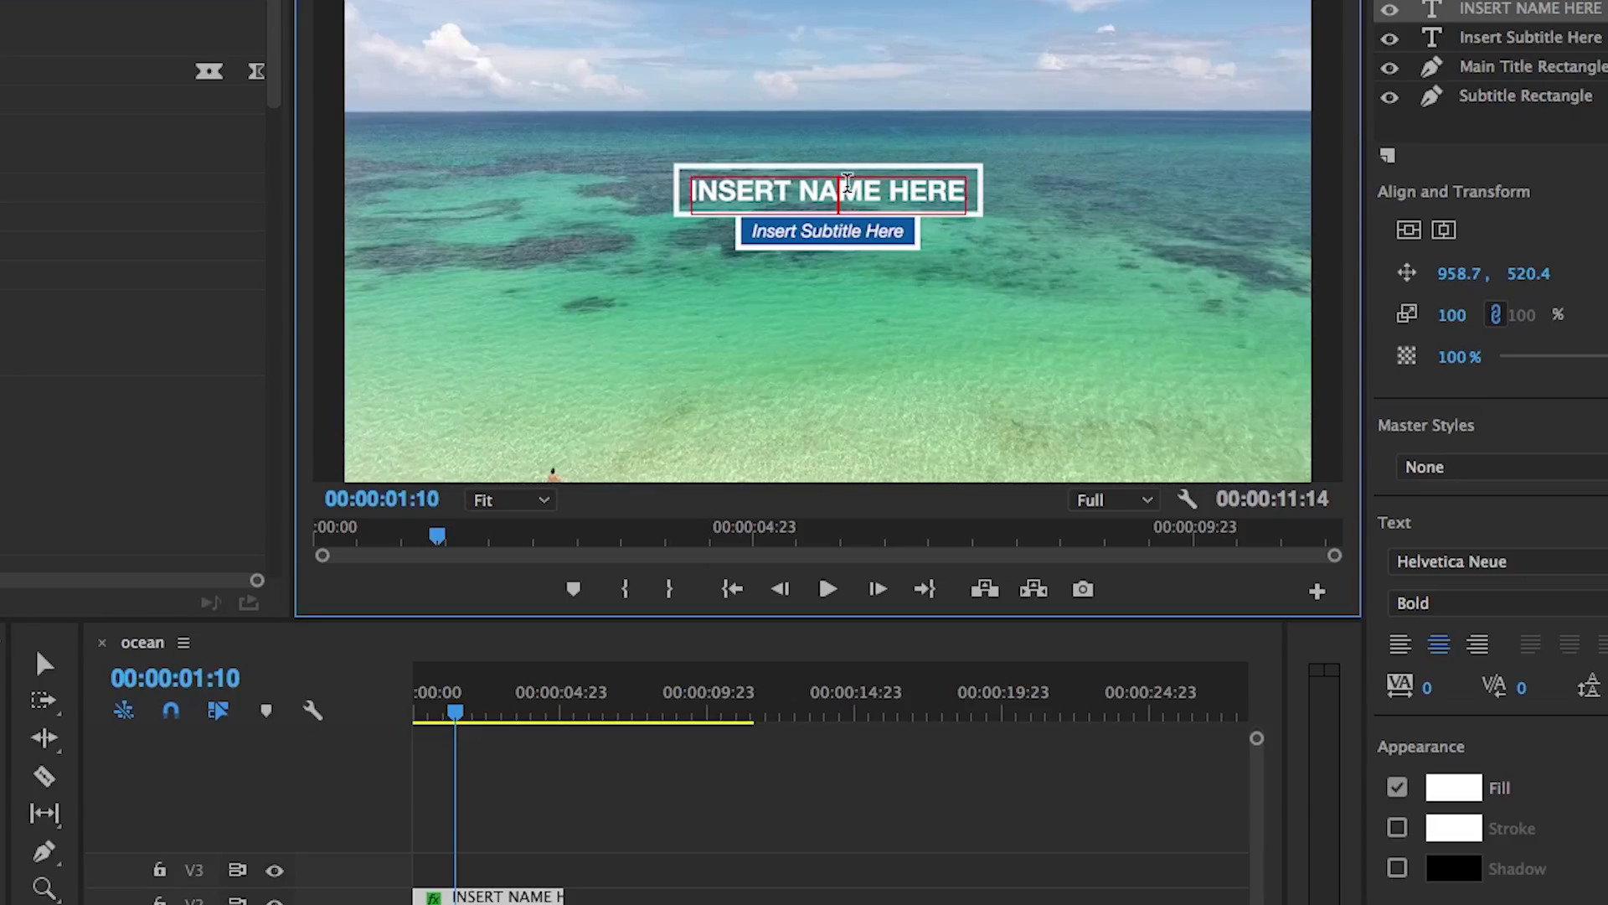
pyautogui.tripleClick(848, 182)
pyautogui.write('PREMIERE GAL')
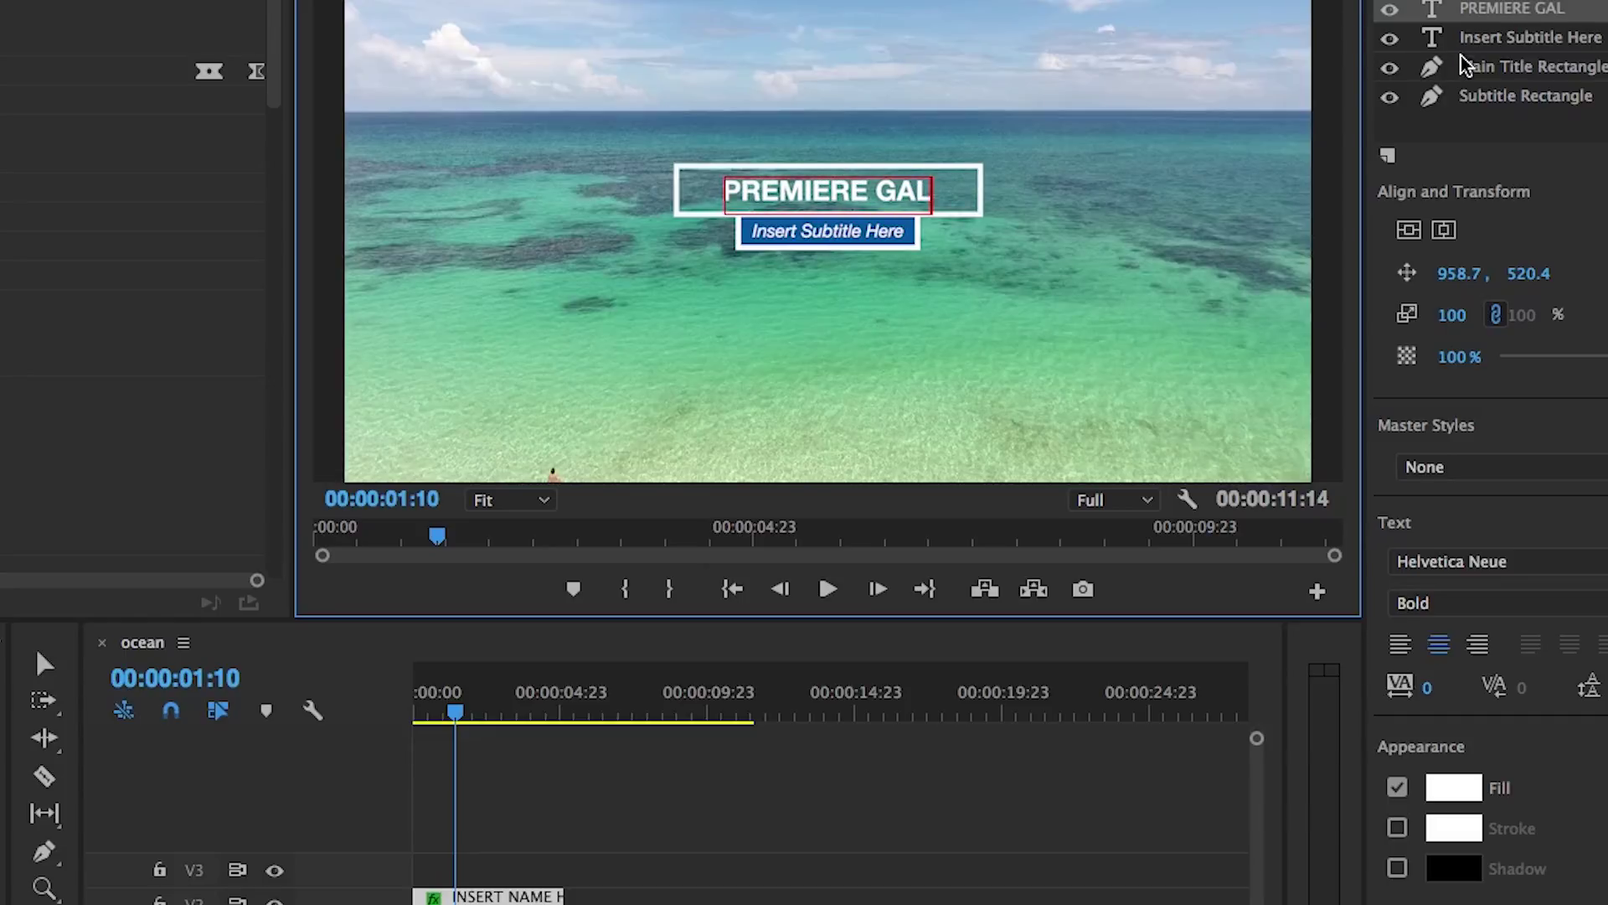
# Narrow the Main Title Rectangle to fit PREMIERE GAL and centre it horizontally at 701.5, 452.0.
pyautogui.click(1506, 71)
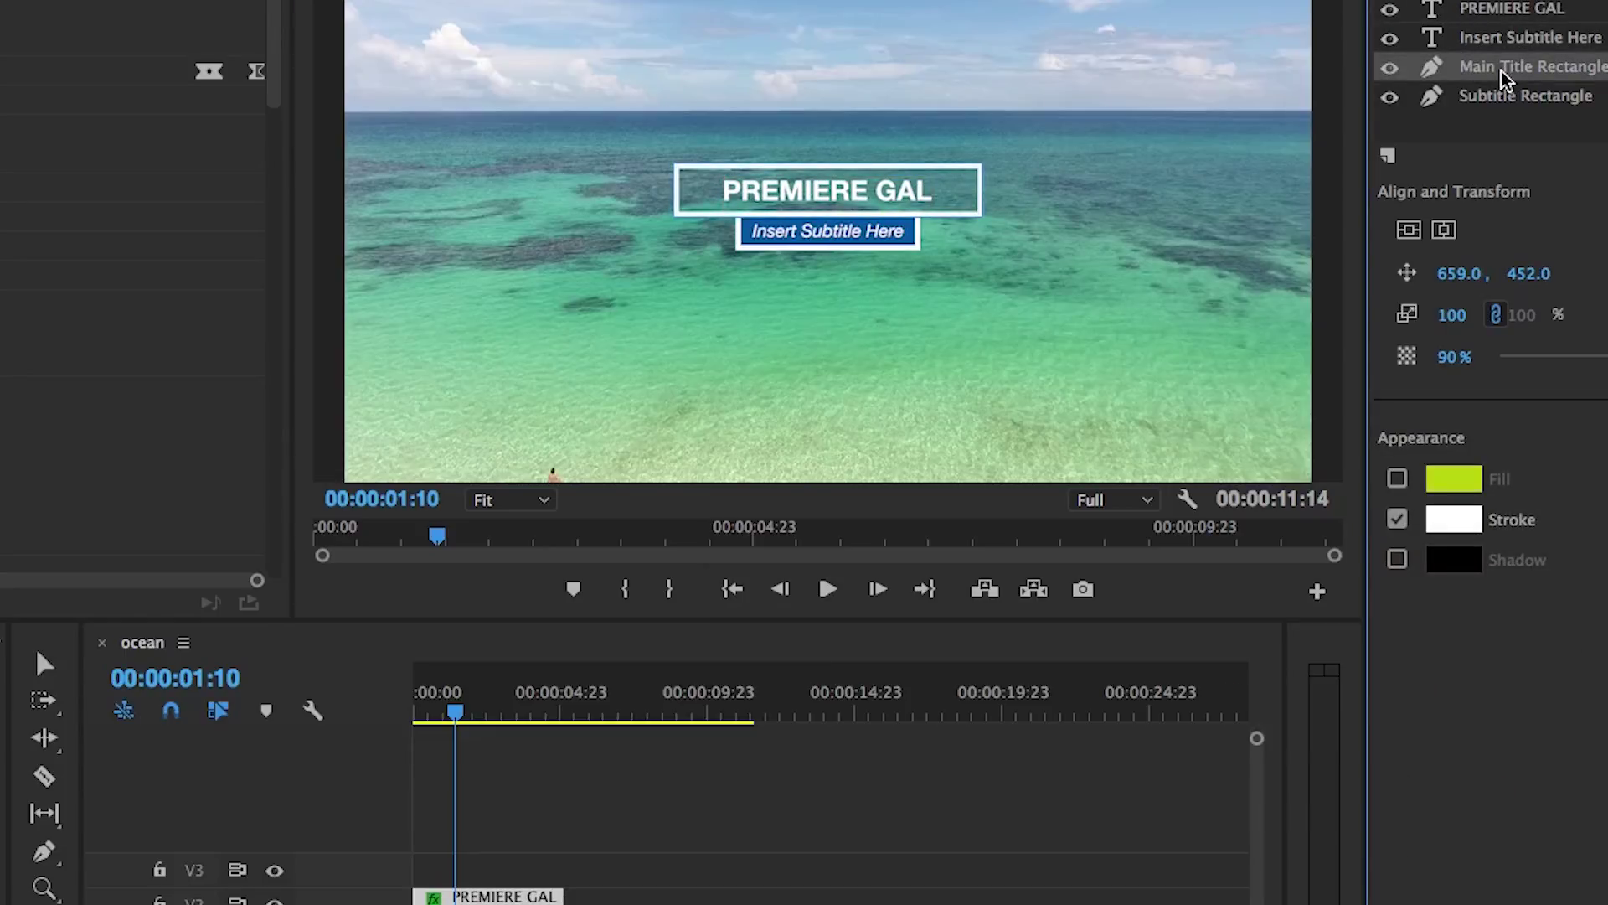
pyautogui.press('v')
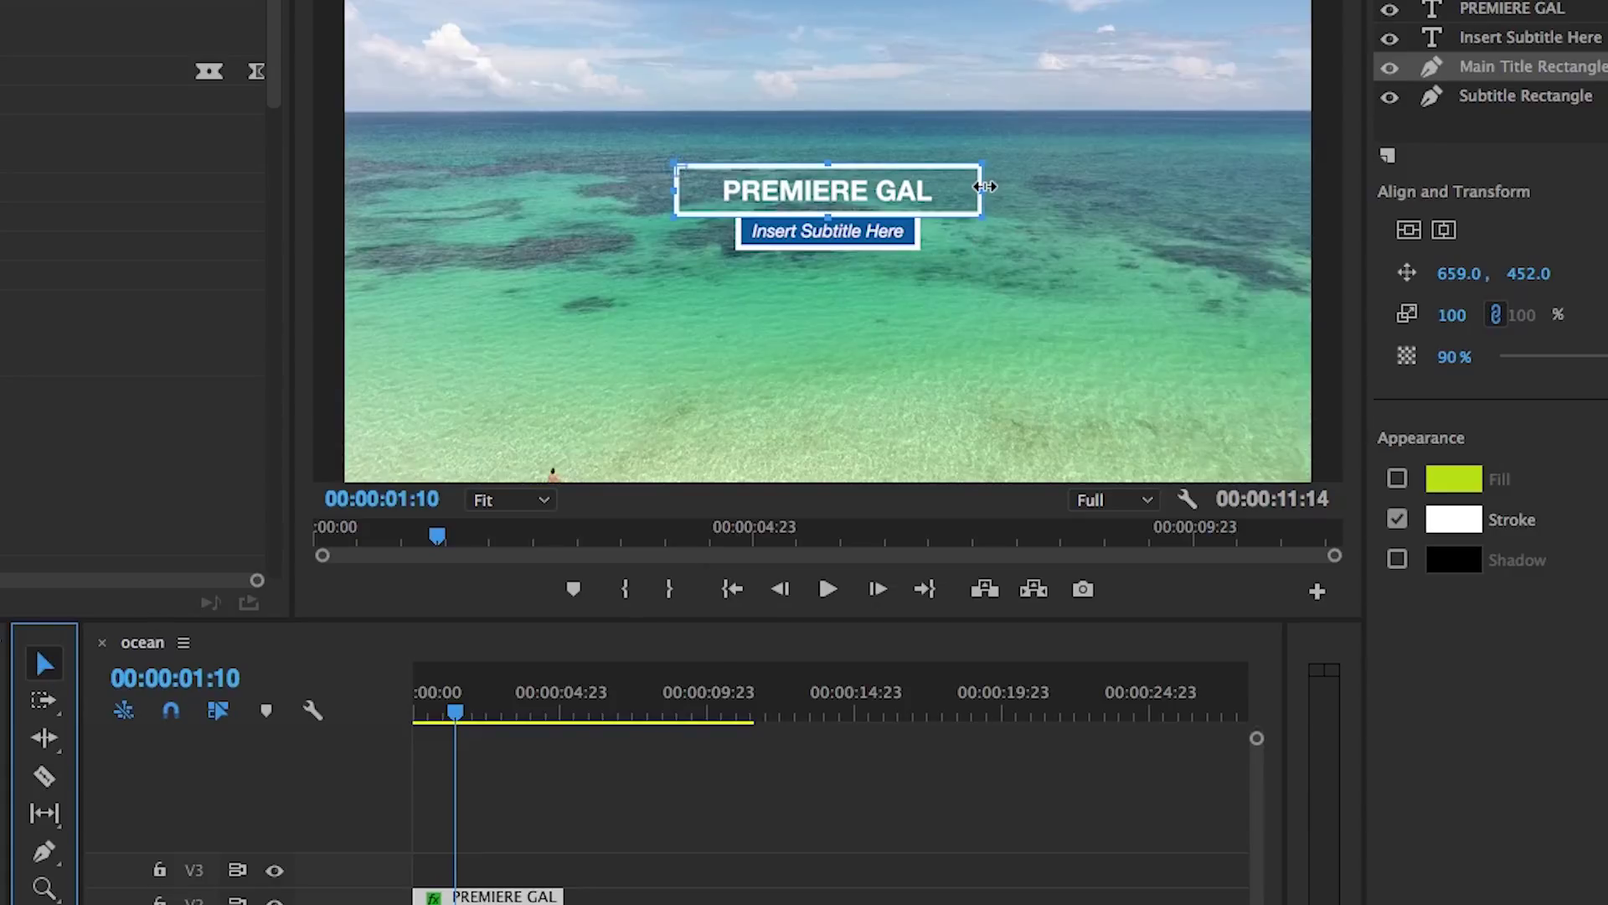
pyautogui.moveTo(984, 186); pyautogui.dragTo(953, 186)
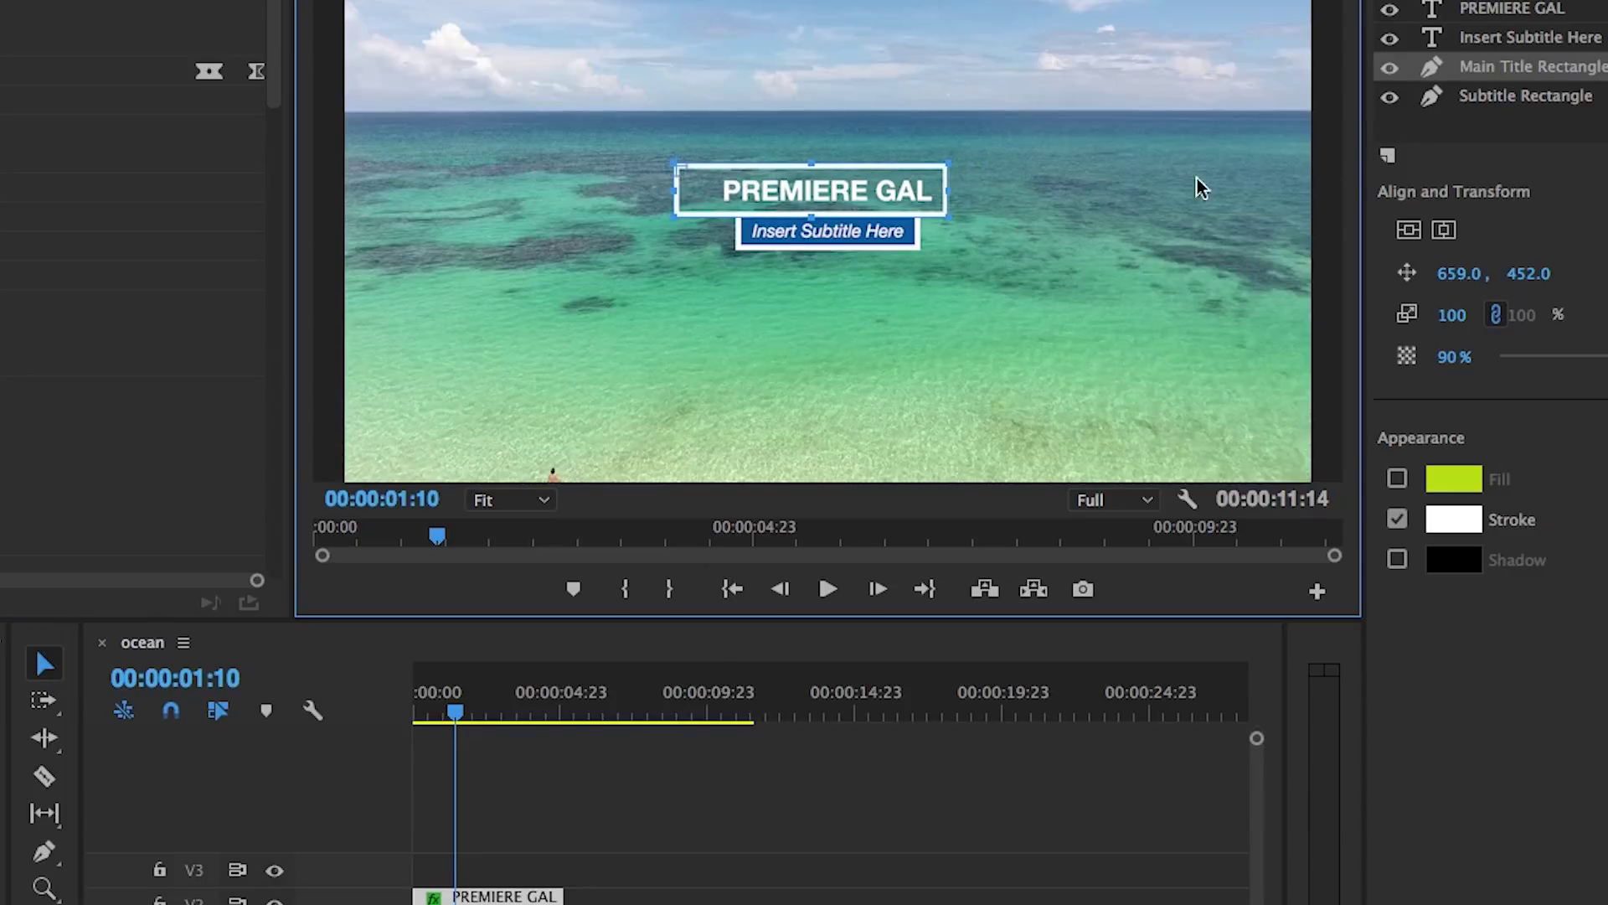
pyautogui.click(1446, 233)
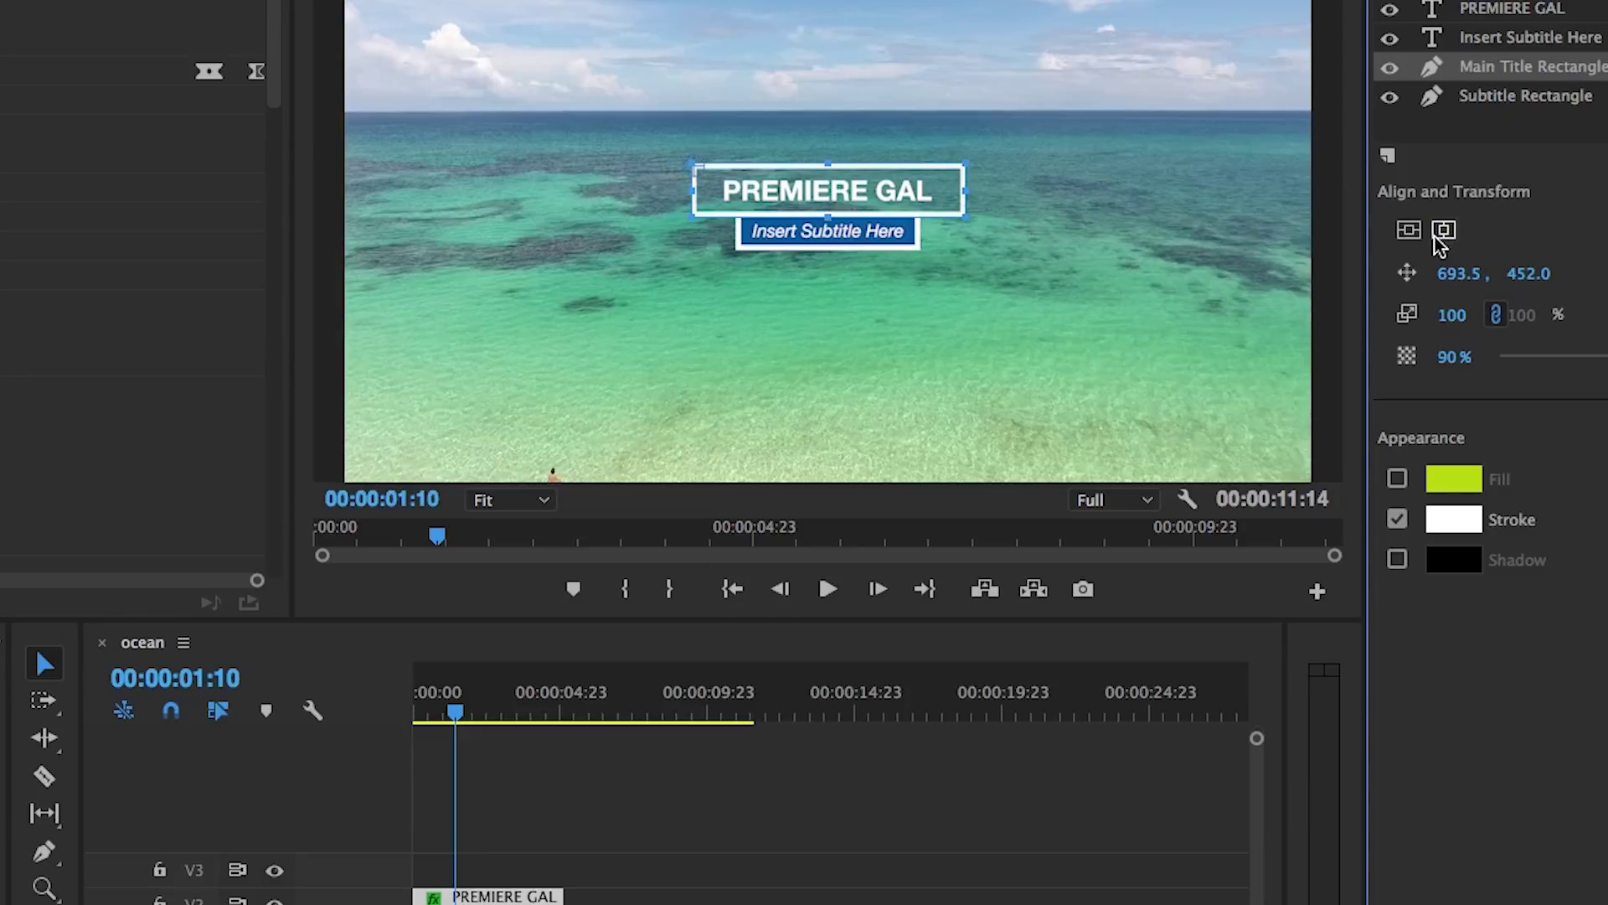
pyautogui.moveTo(975, 192); pyautogui.dragTo(965, 192)
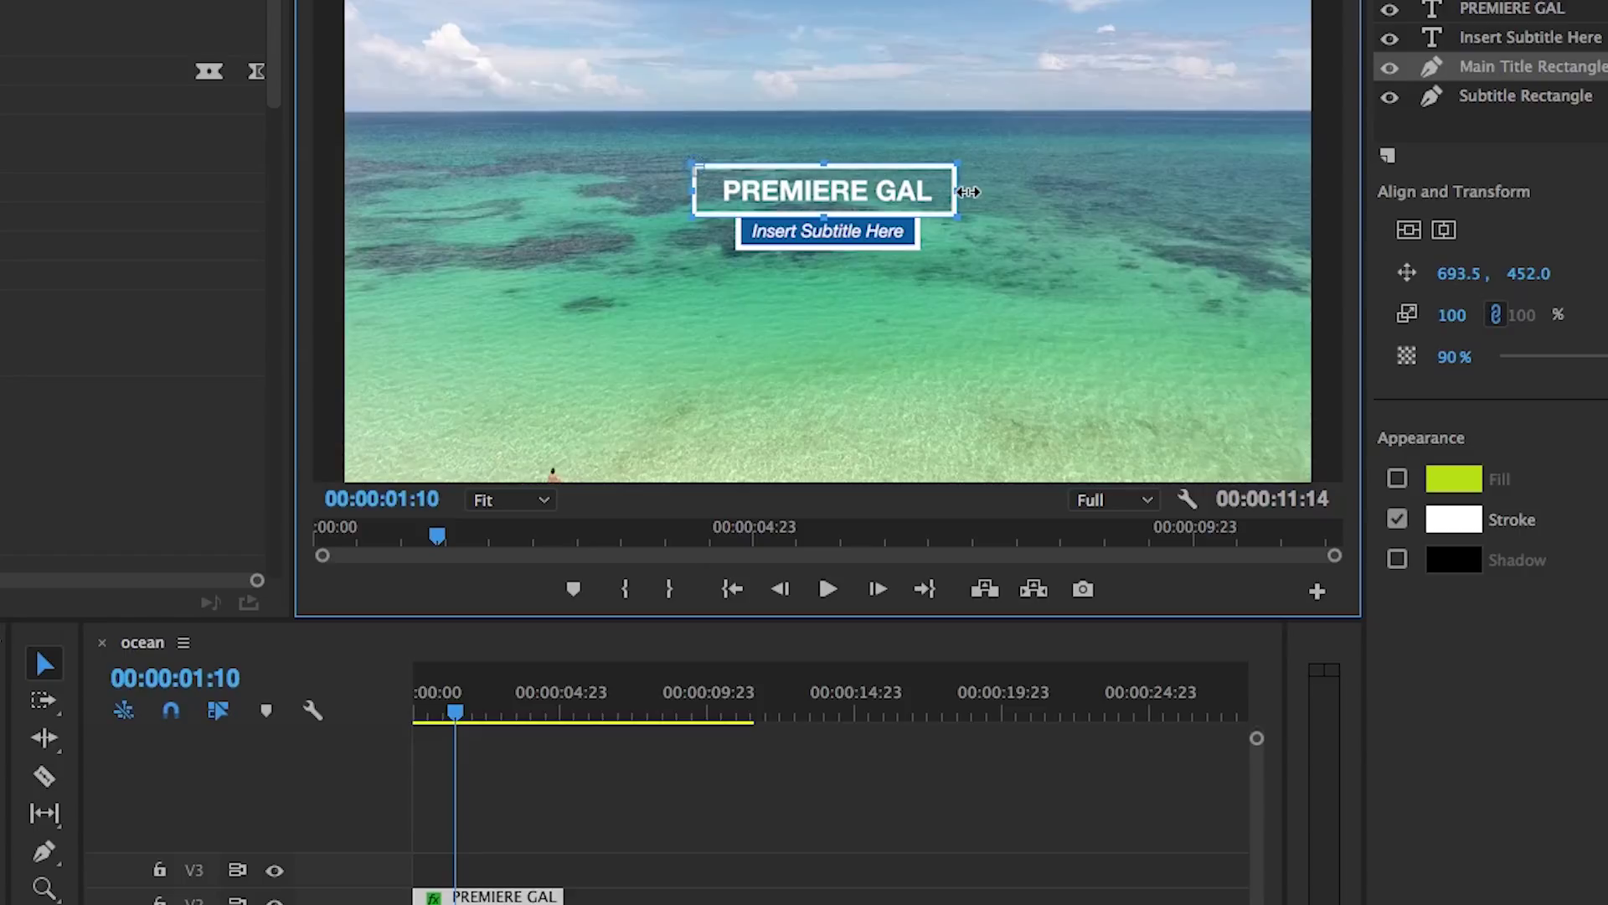
pyautogui.click(1444, 231)
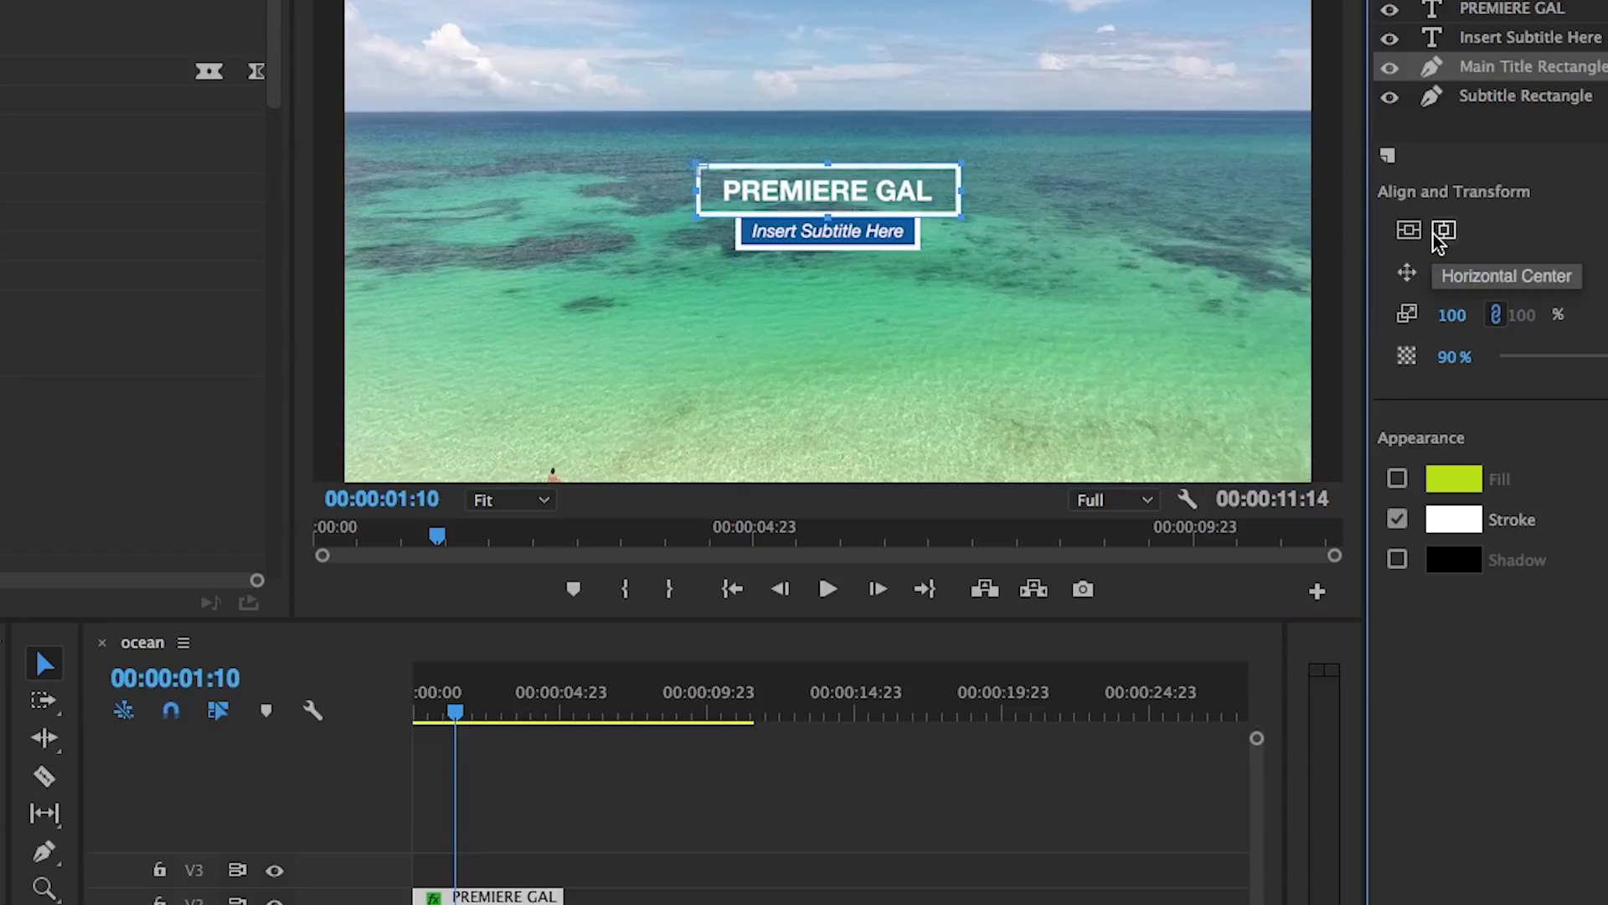
# Enable Fill on the title box and set it to purple 65089A.
pyautogui.click(1398, 480)
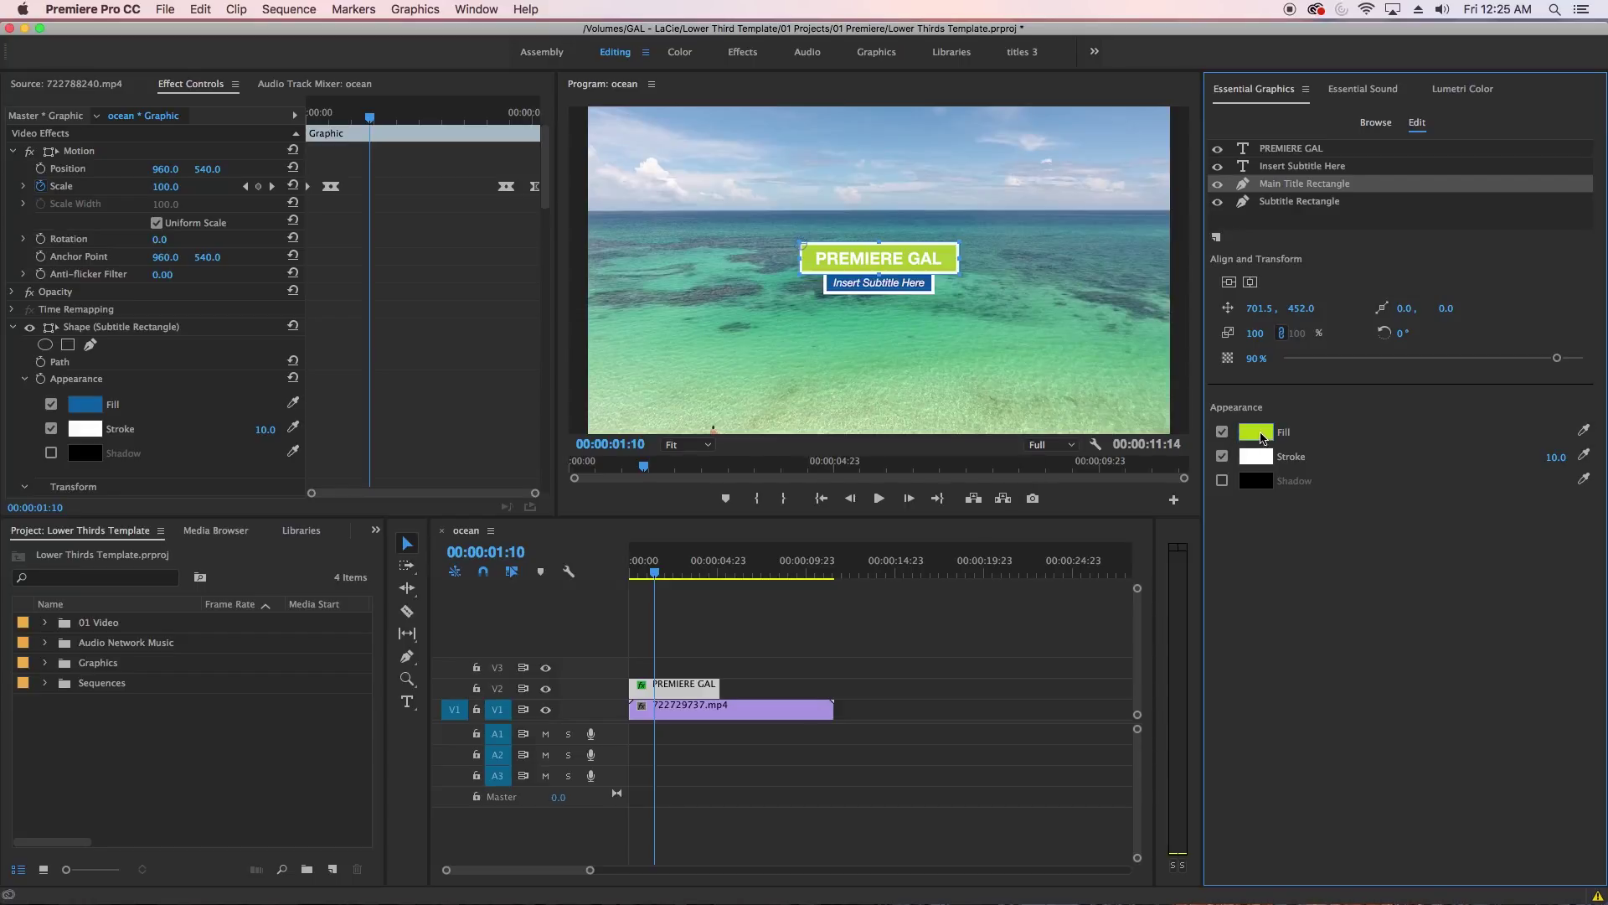
pyautogui.click(1256, 432)
pyautogui.moveTo(835, 187); pyautogui.dragTo(936, 361)
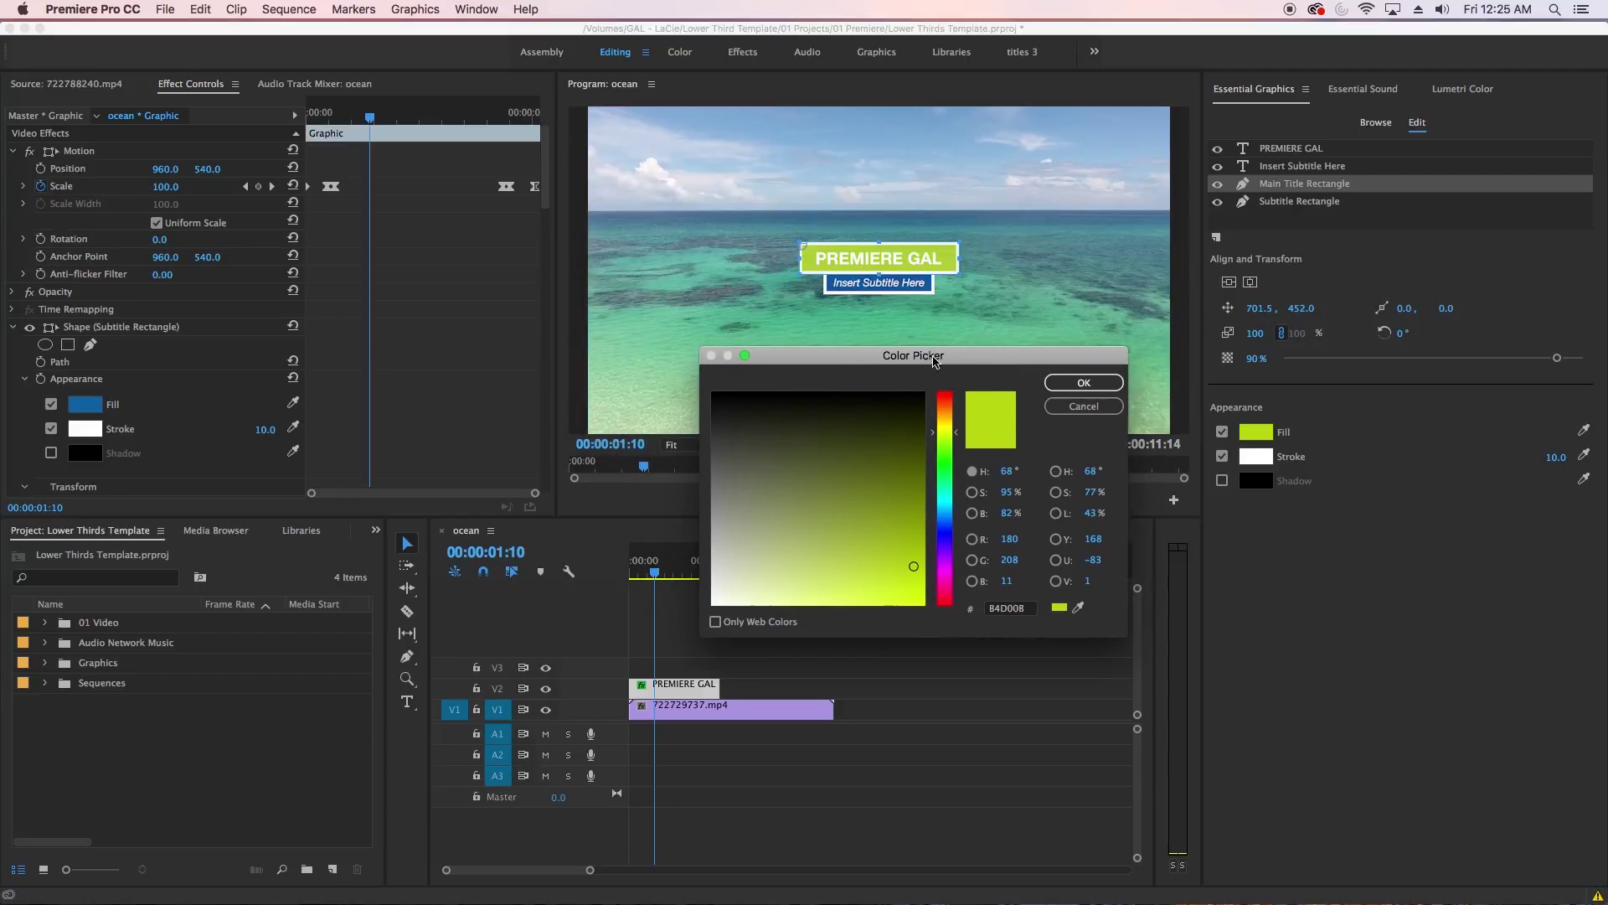
pyautogui.click(948, 555)
pyautogui.moveTo(911, 542); pyautogui.dragTo(912, 520)
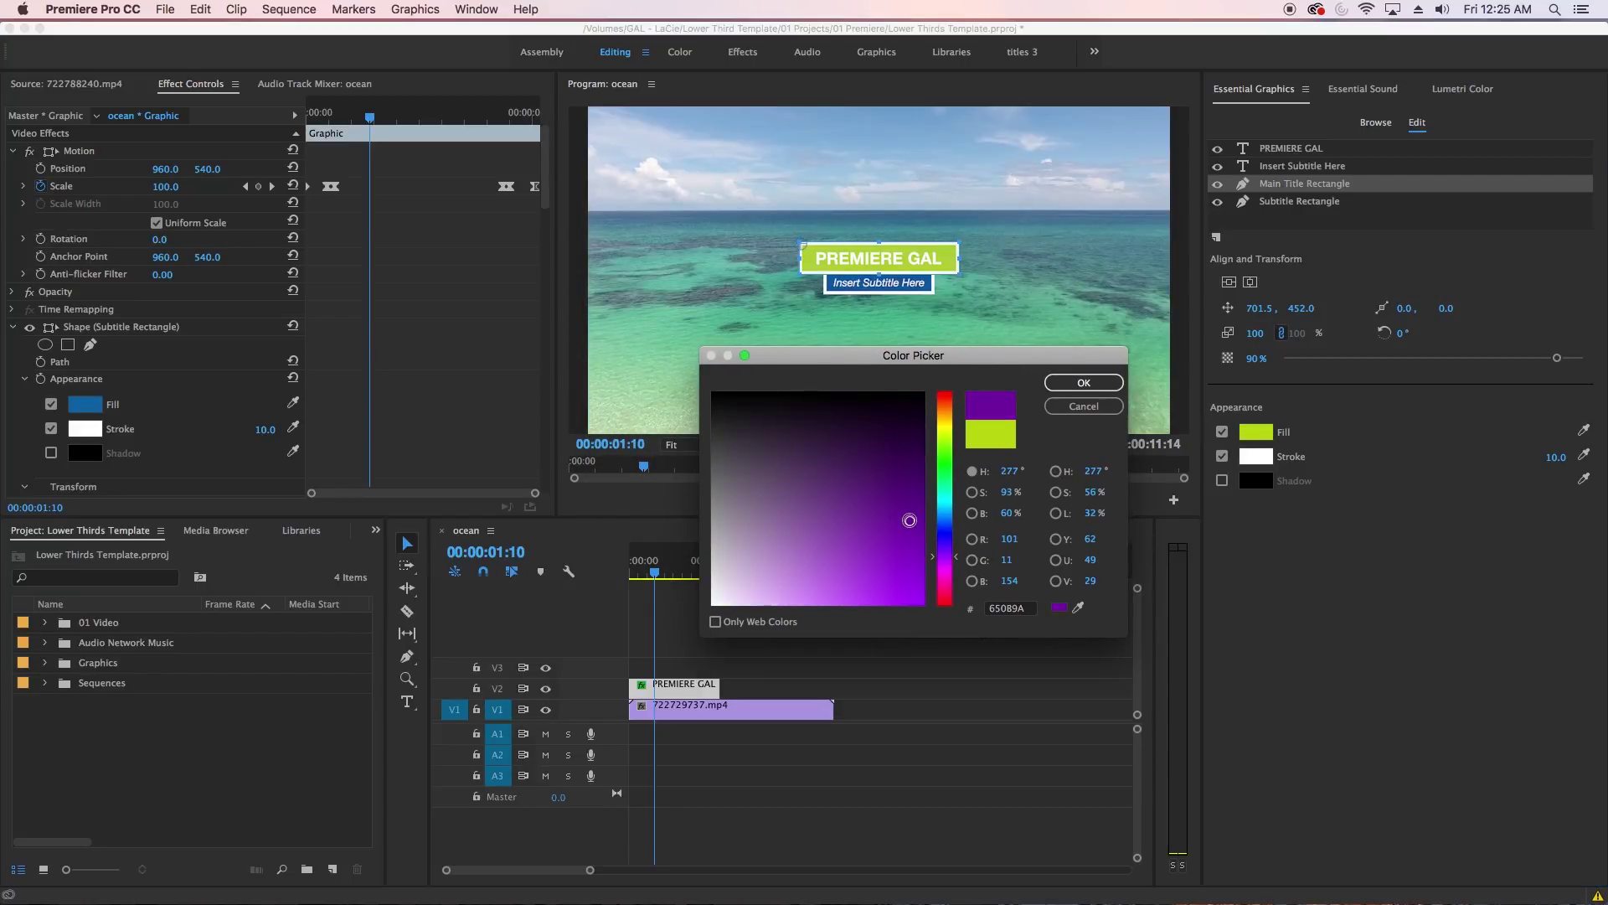
pyautogui.click(1084, 382)
# Give the title box a yellow D5B812 stroke.
pyautogui.click(1255, 456)
pyautogui.click(794, 329)
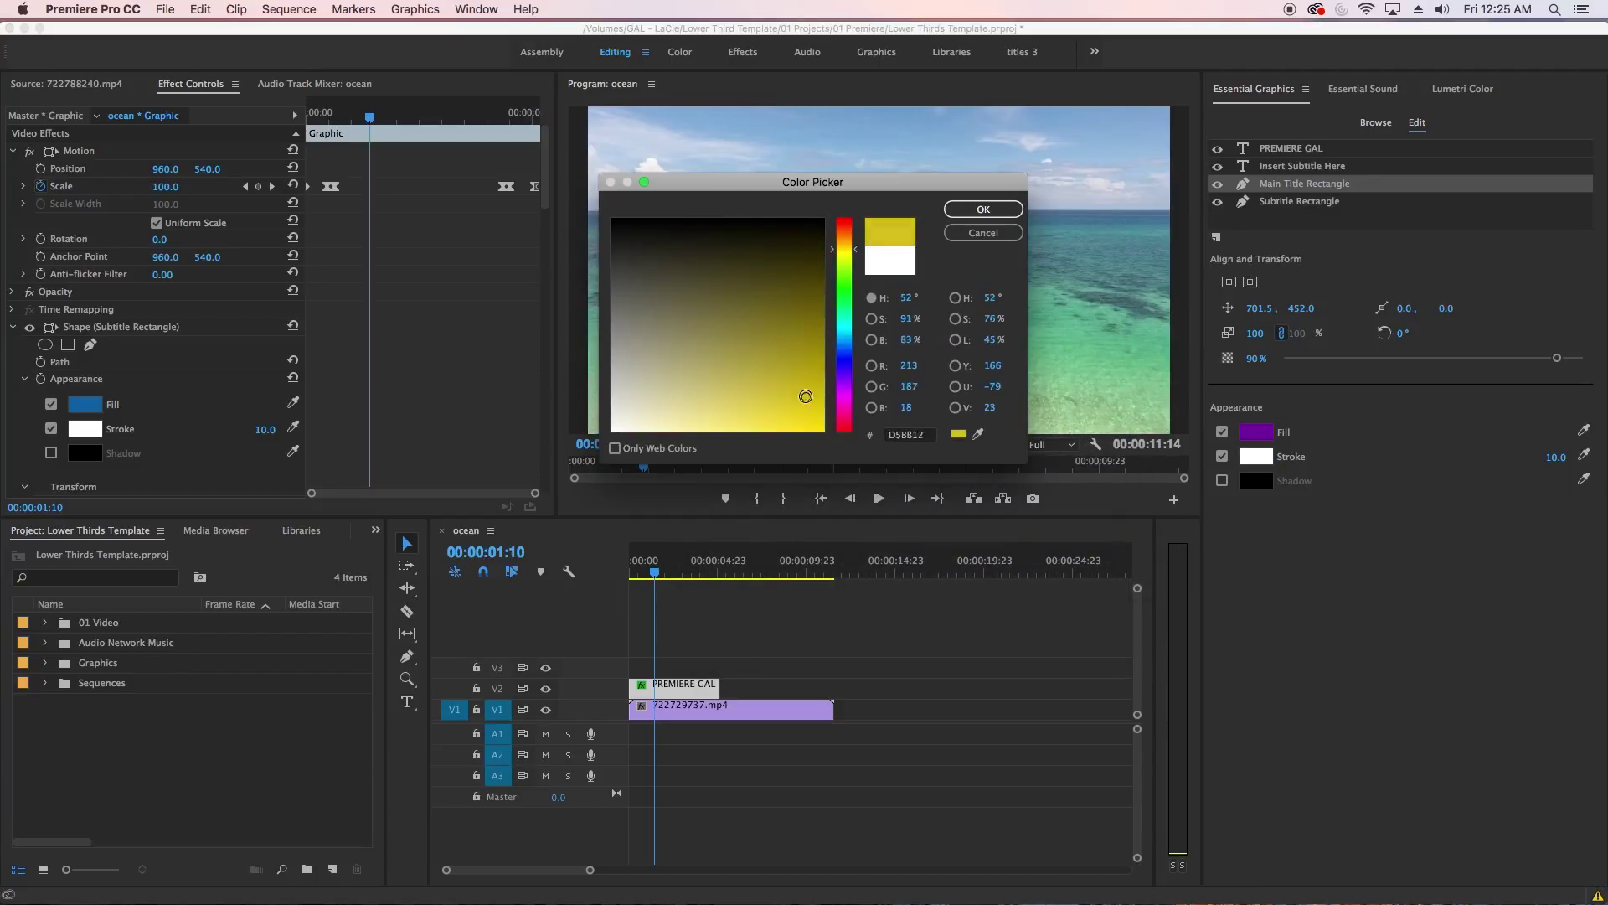
pyautogui.click(983, 209)
pyautogui.click(1291, 204)
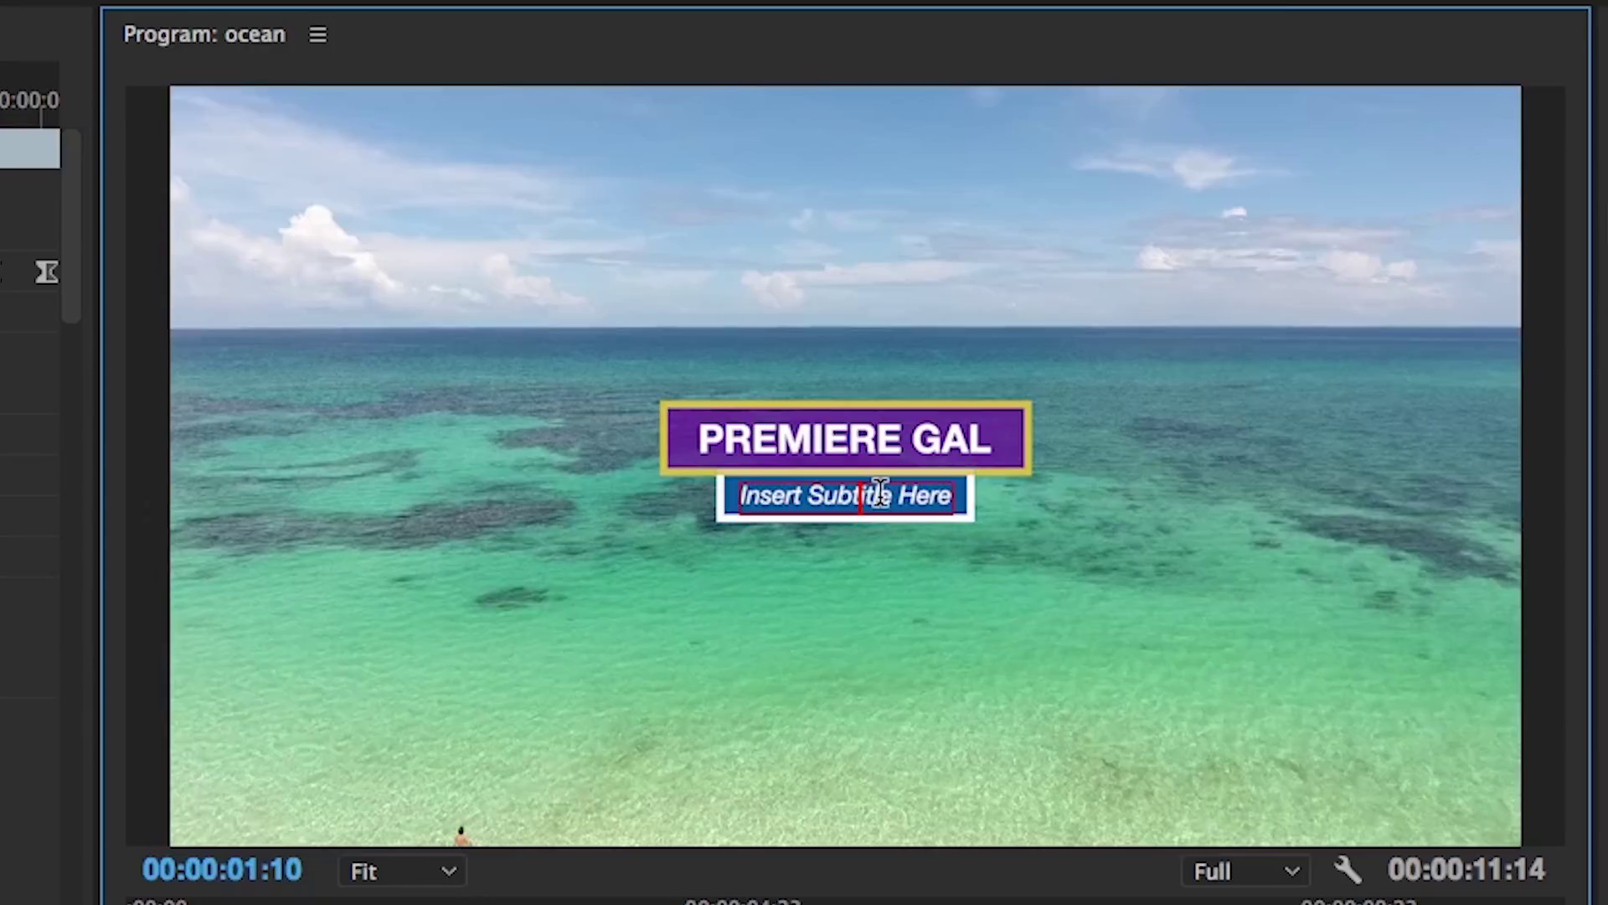
# Change the subtitle to 'Weekly Tutorials', then narrow and horizontally centre its box.
pyautogui.doubleClick(893, 283)
pyautogui.write('Wee')
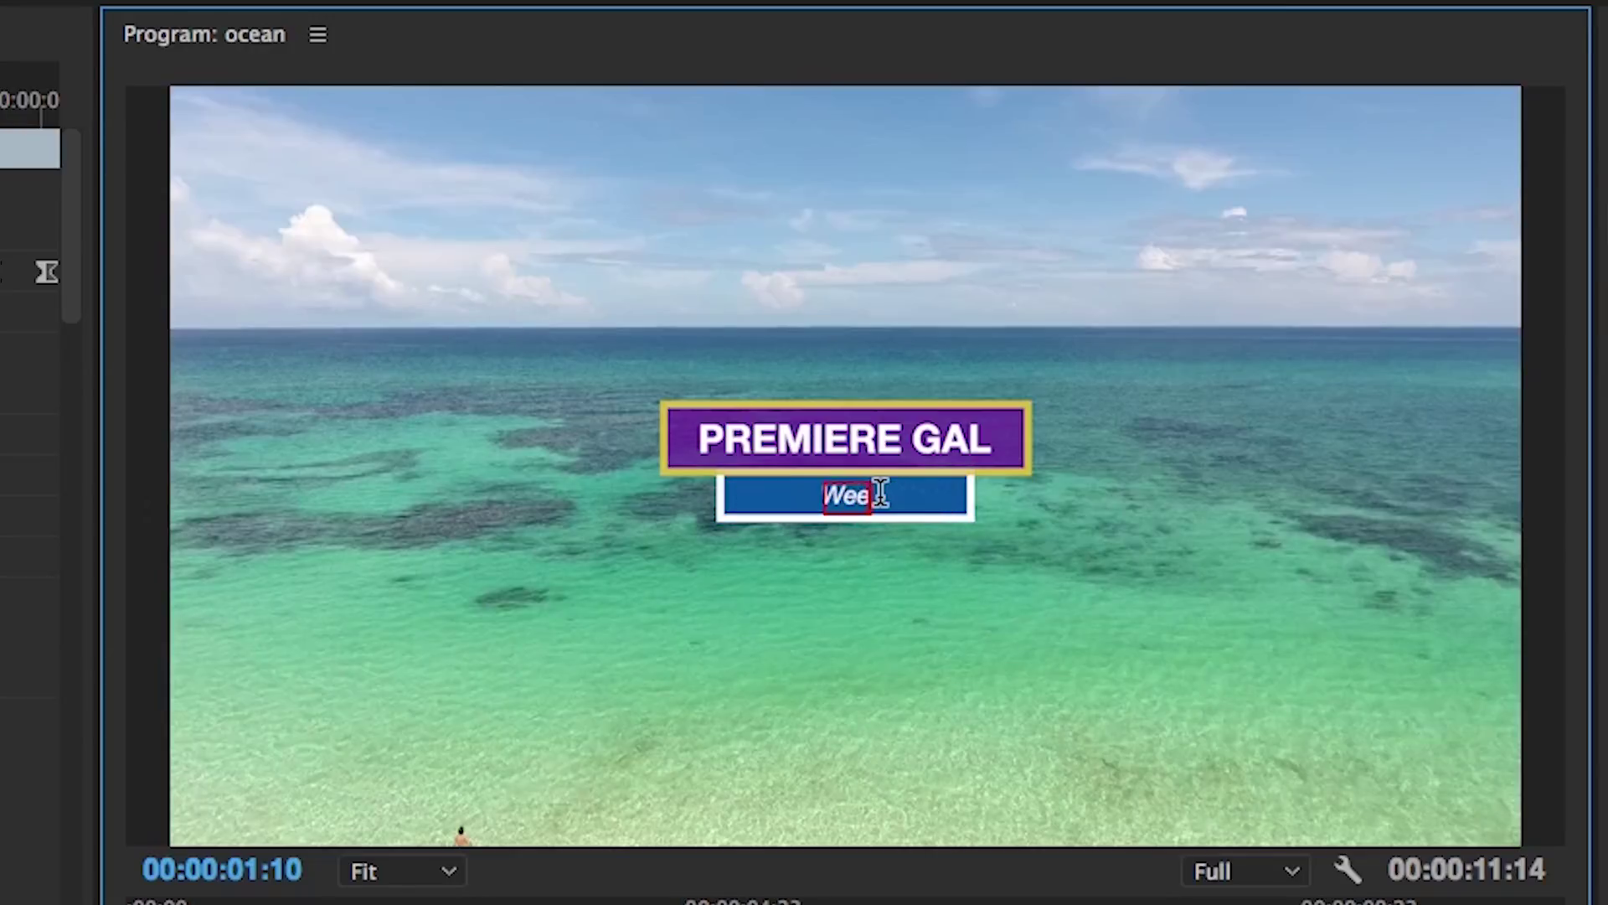
pyautogui.write('kly Tutorials')
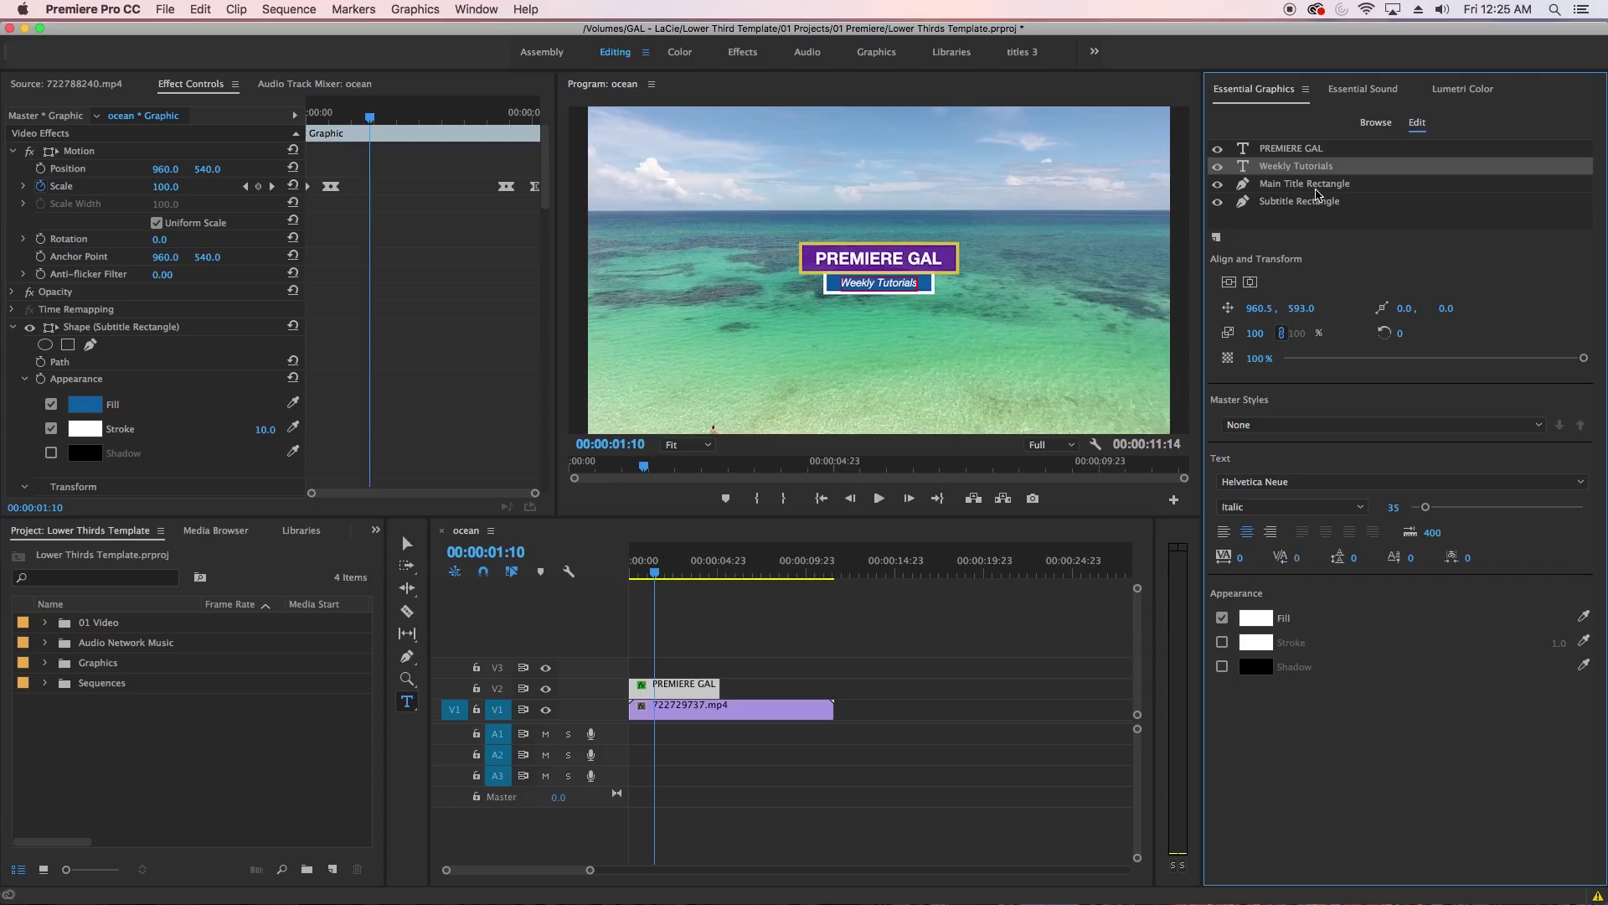
pyautogui.click(1306, 203)
pyautogui.click(415, 539)
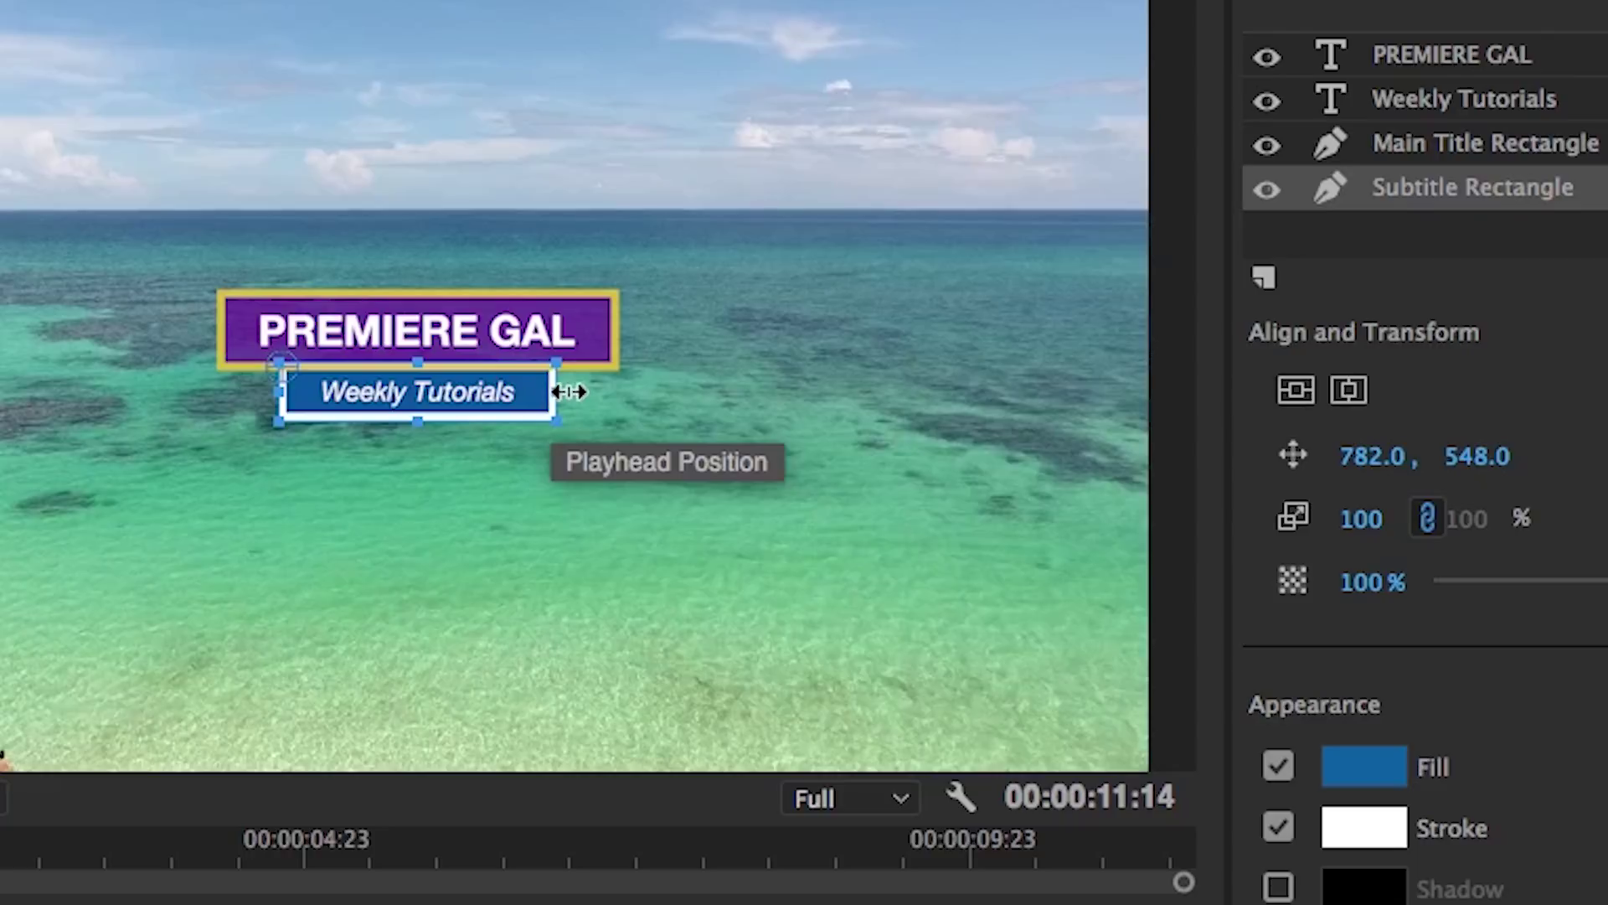
pyautogui.moveTo(938, 284); pyautogui.dragTo(933, 284)
pyautogui.moveTo(554, 393); pyautogui.dragTo(555, 392)
pyautogui.click(1345, 391)
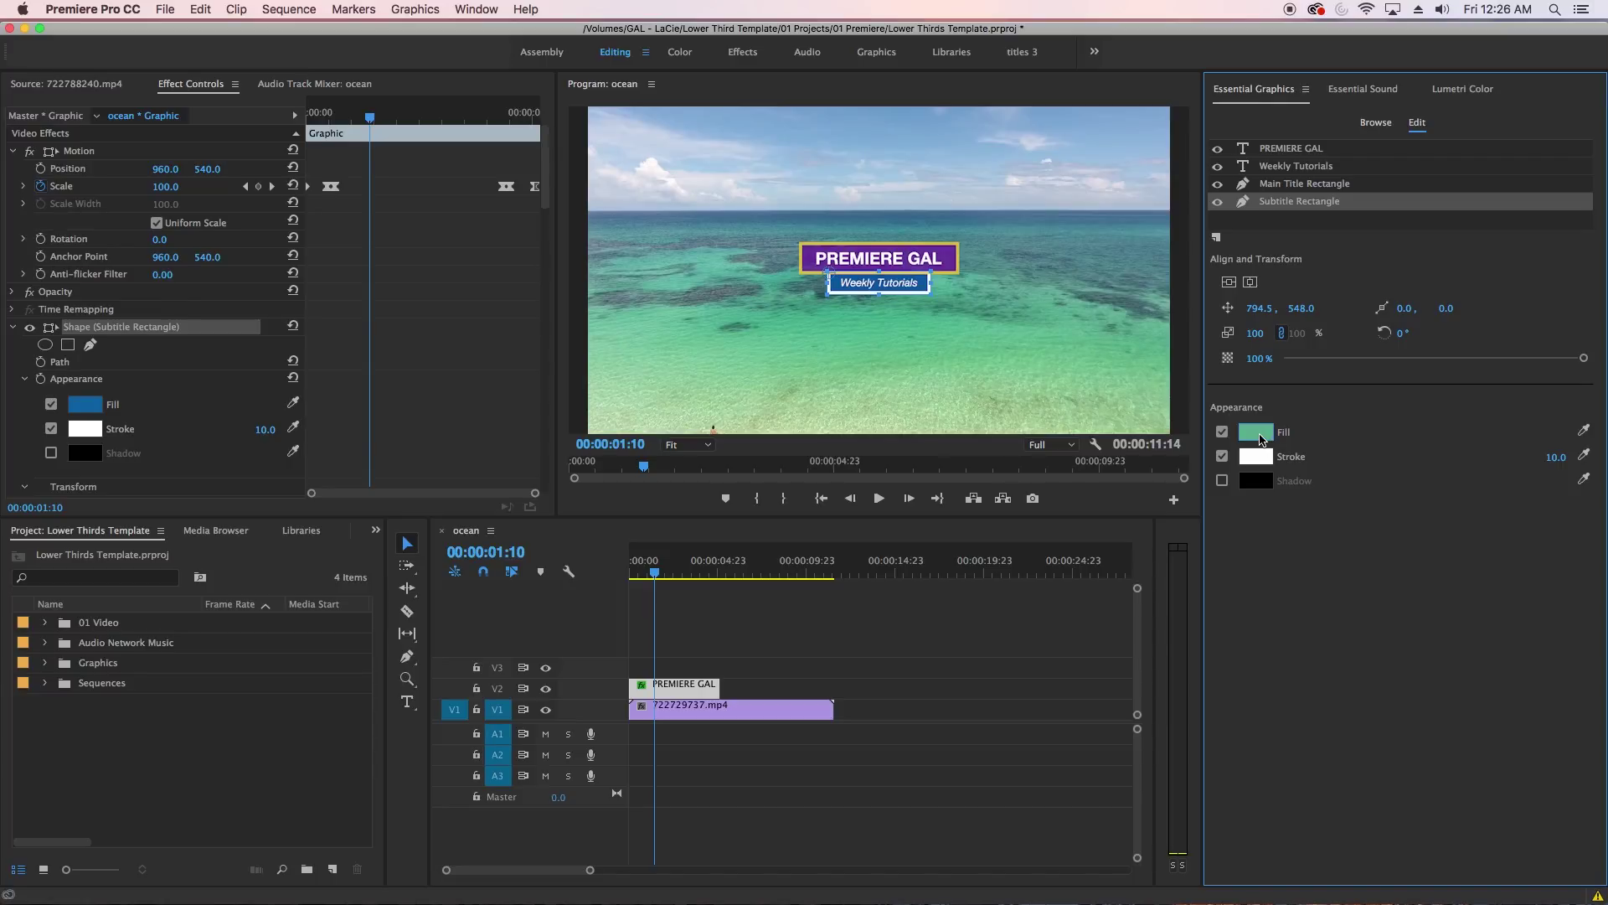
# Eyedrop the title box's purple into the subtitle fill and its yellow into the stroke.
pyautogui.click(1256, 434)
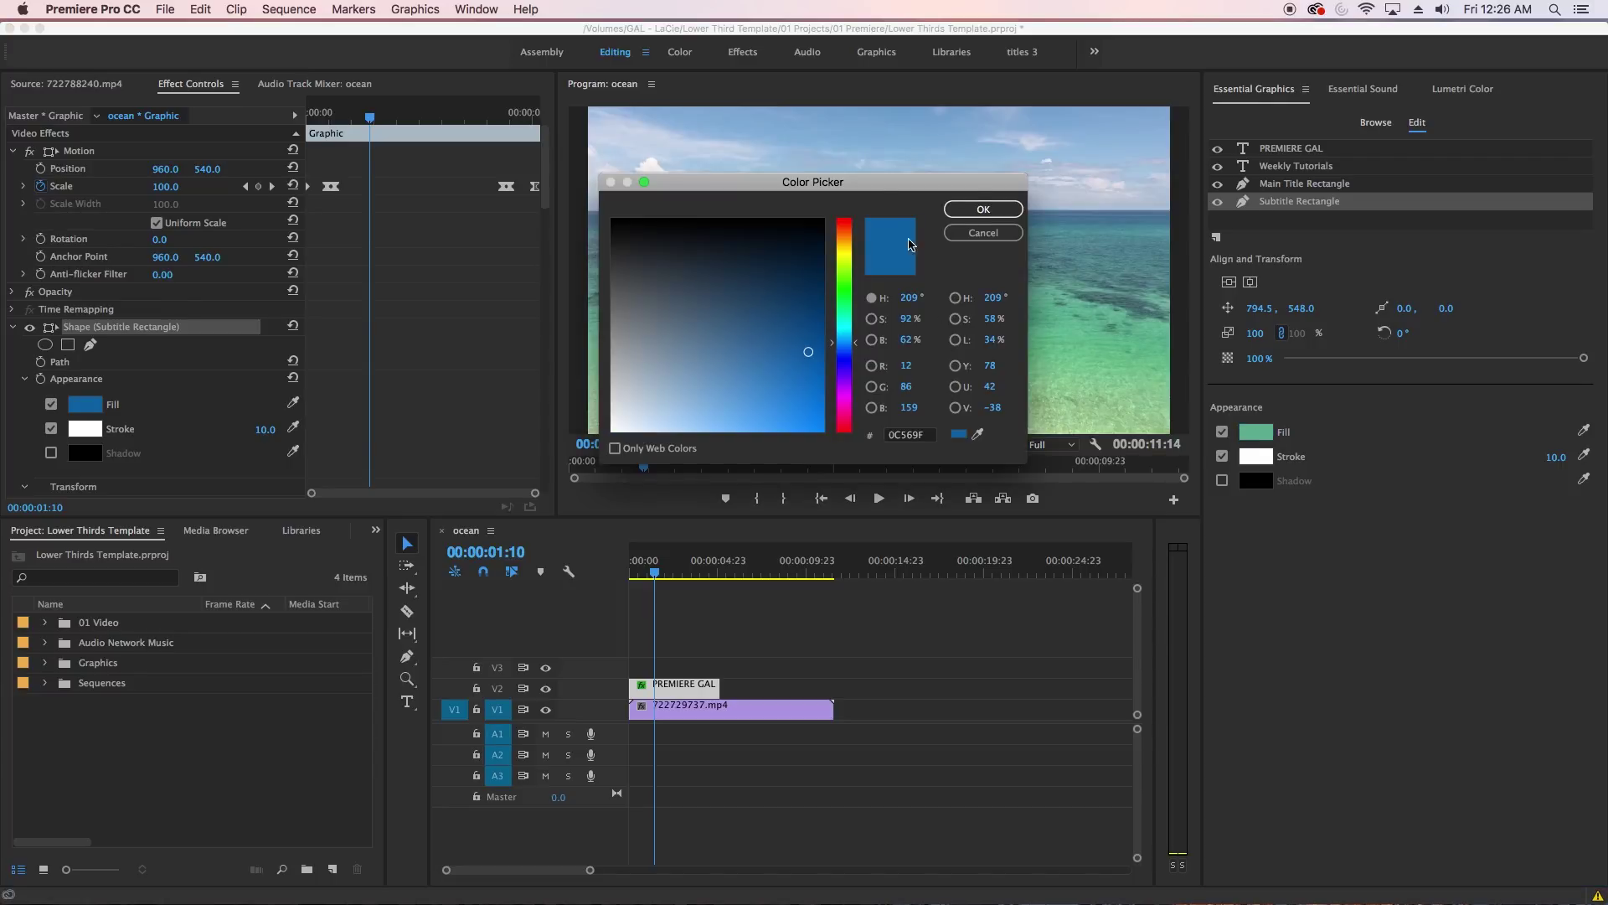
pyautogui.moveTo(911, 182); pyautogui.dragTo(979, 460)
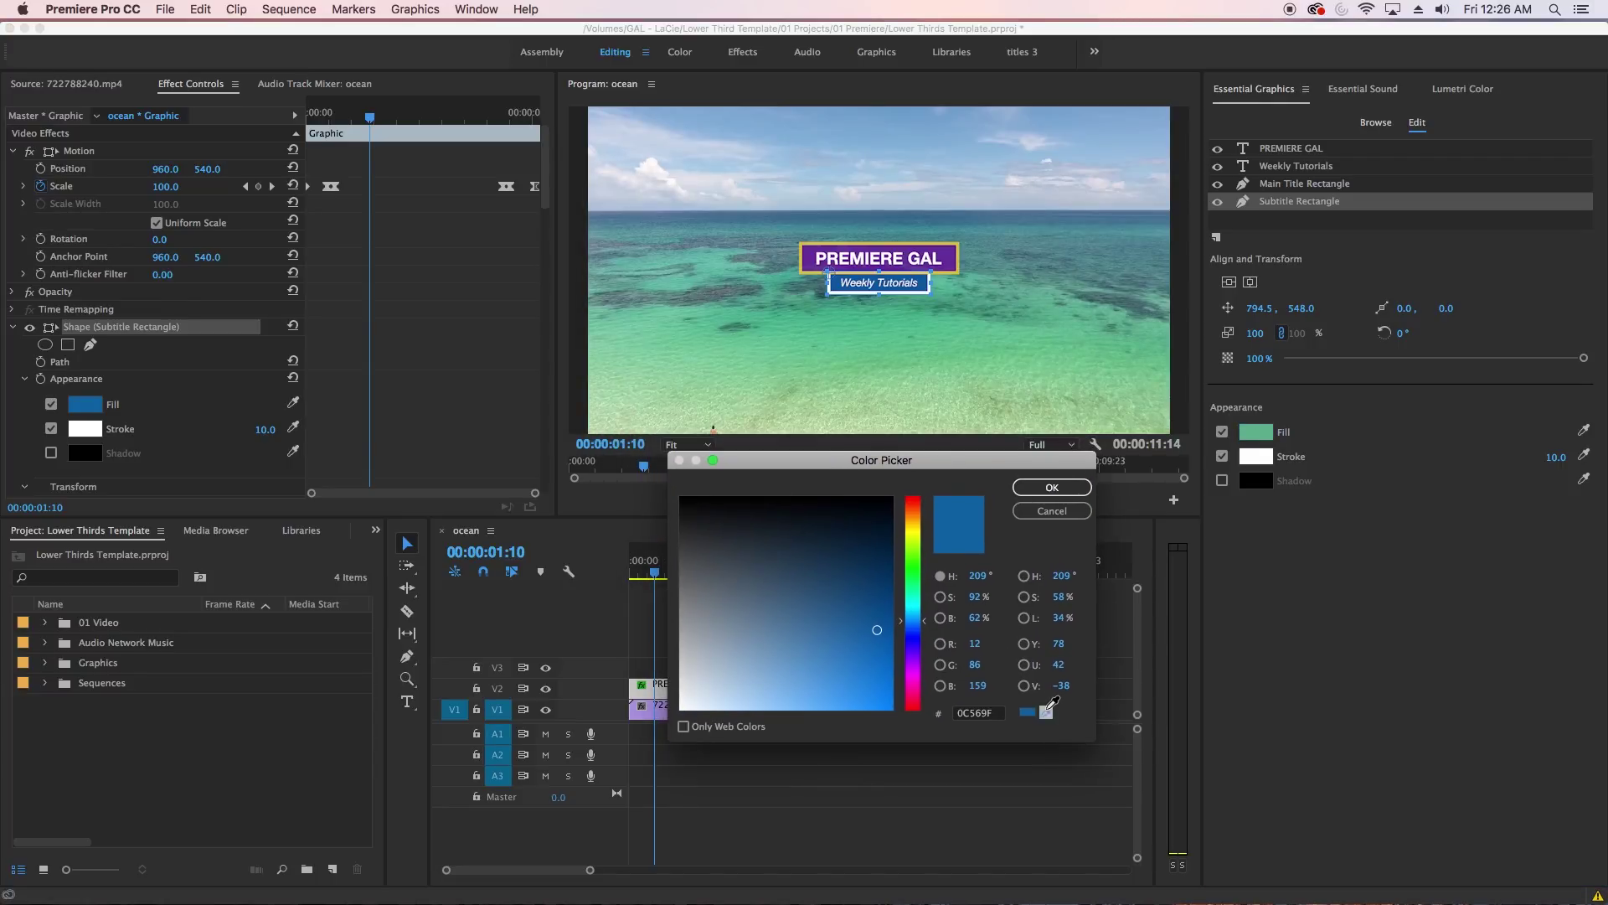
pyautogui.click(958, 248)
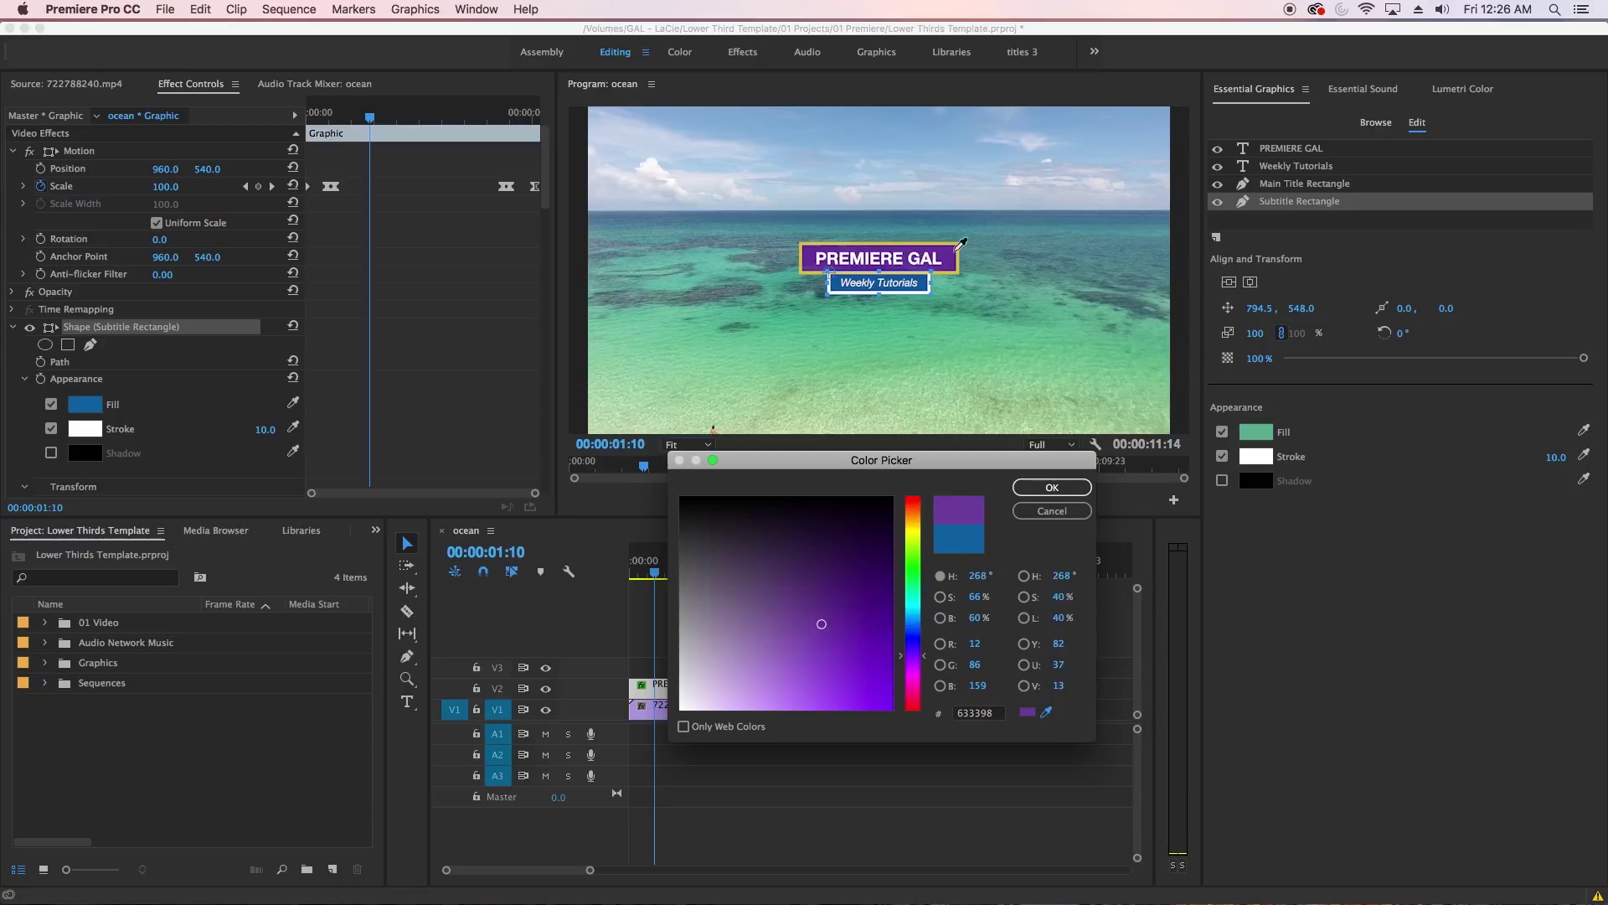
pyautogui.click(1049, 488)
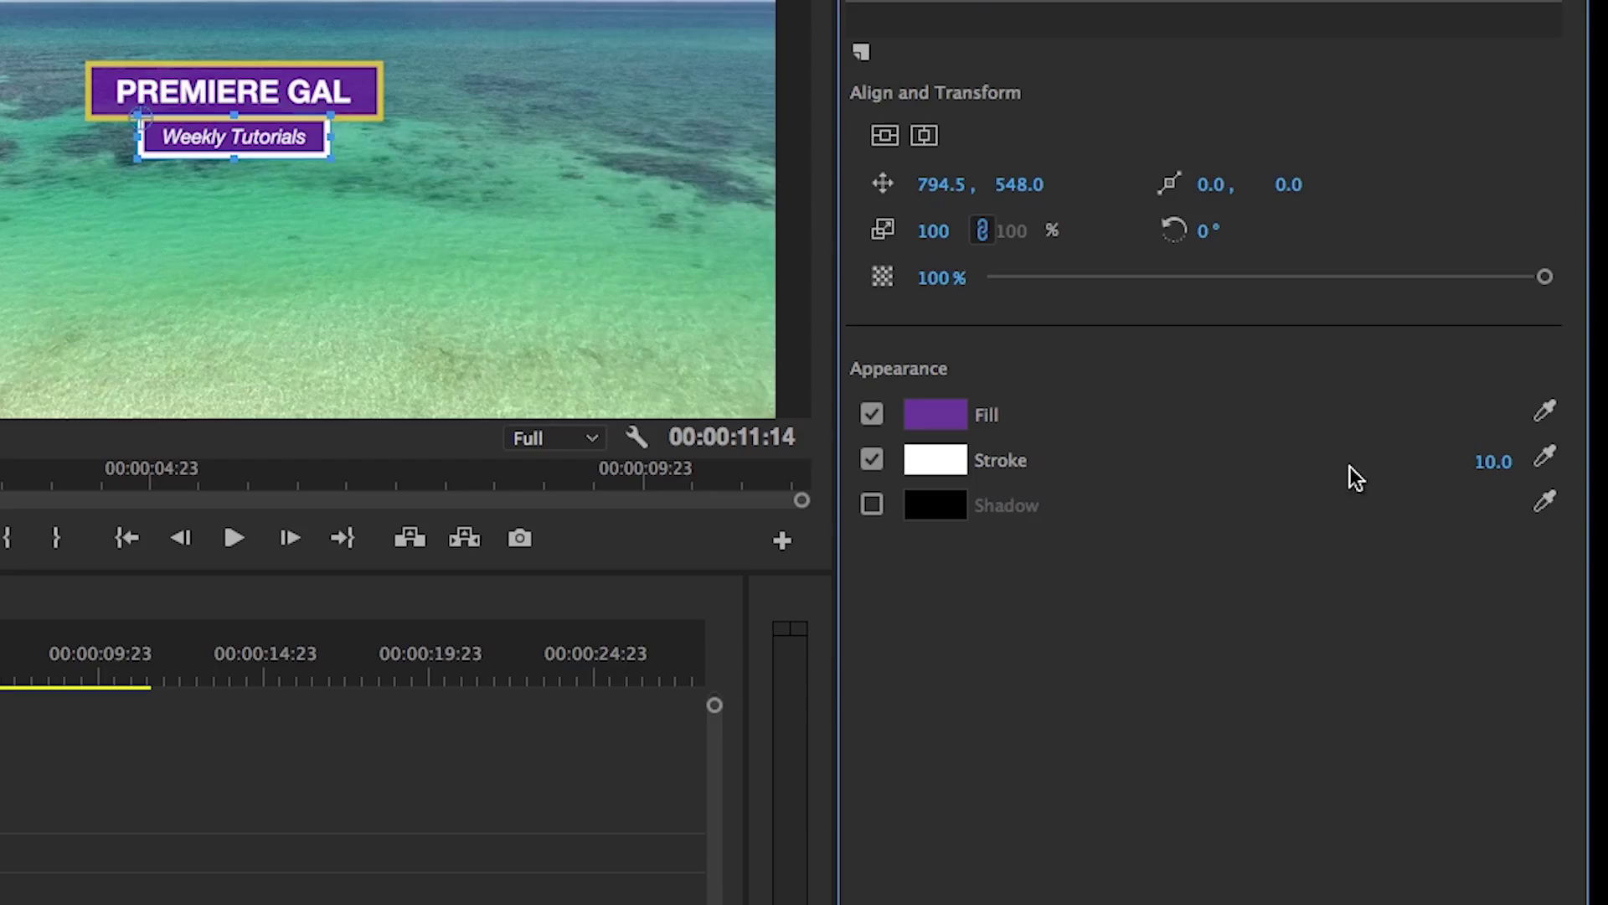
pyautogui.click(1559, 441)
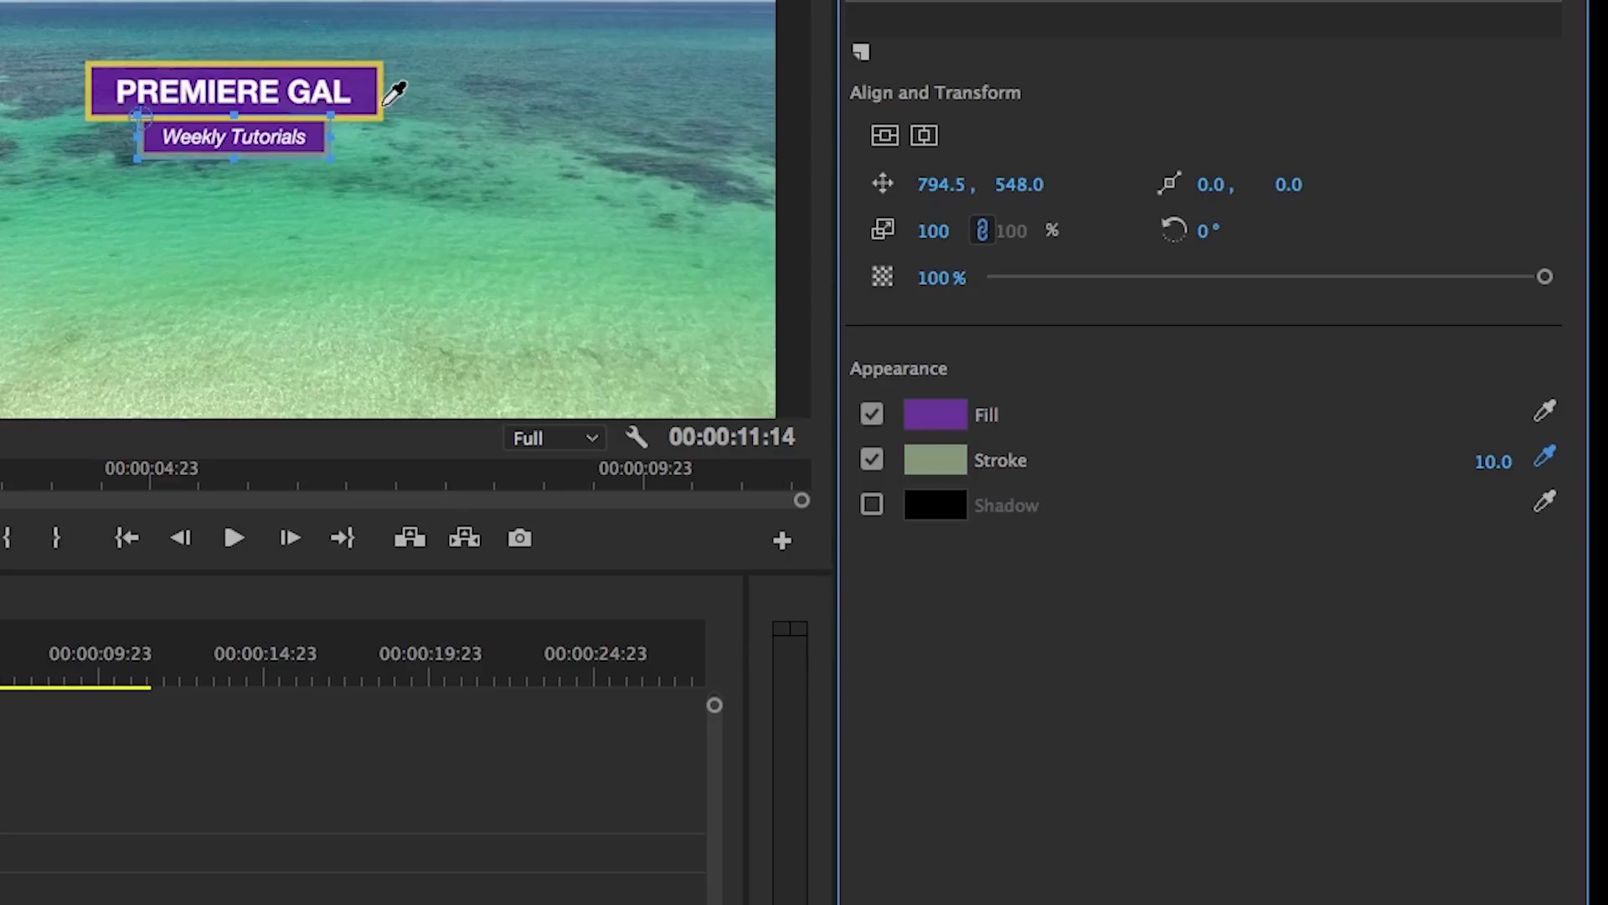
pyautogui.click(387, 80)
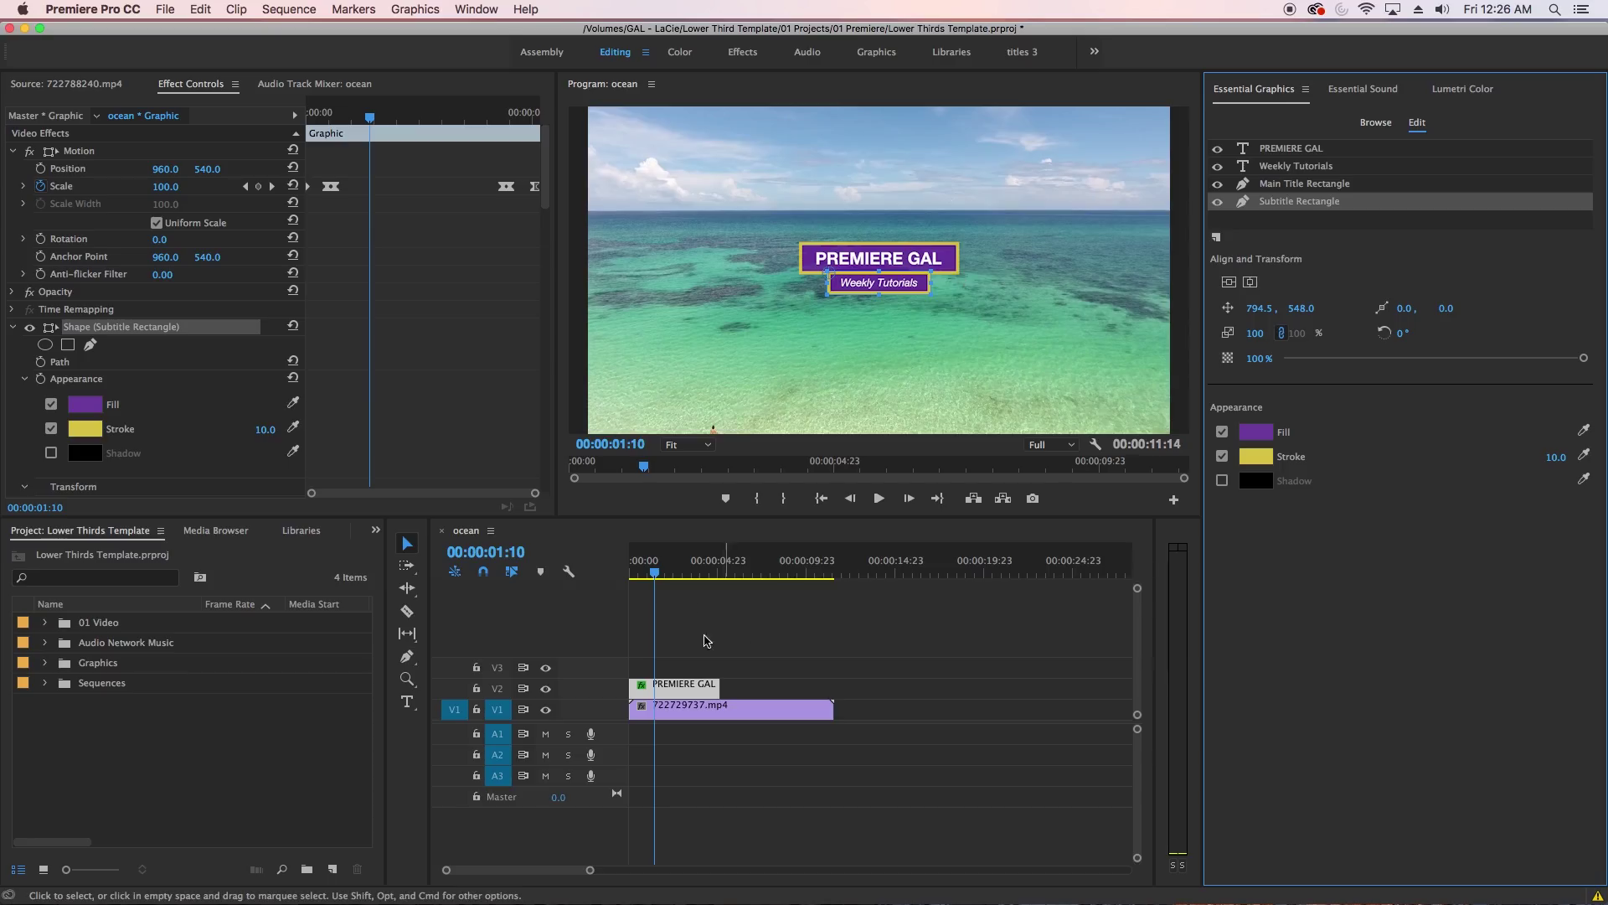
# Set the lower third's Motion Position to 381, 819 and preview it from the start.
pyautogui.click(619, 517)
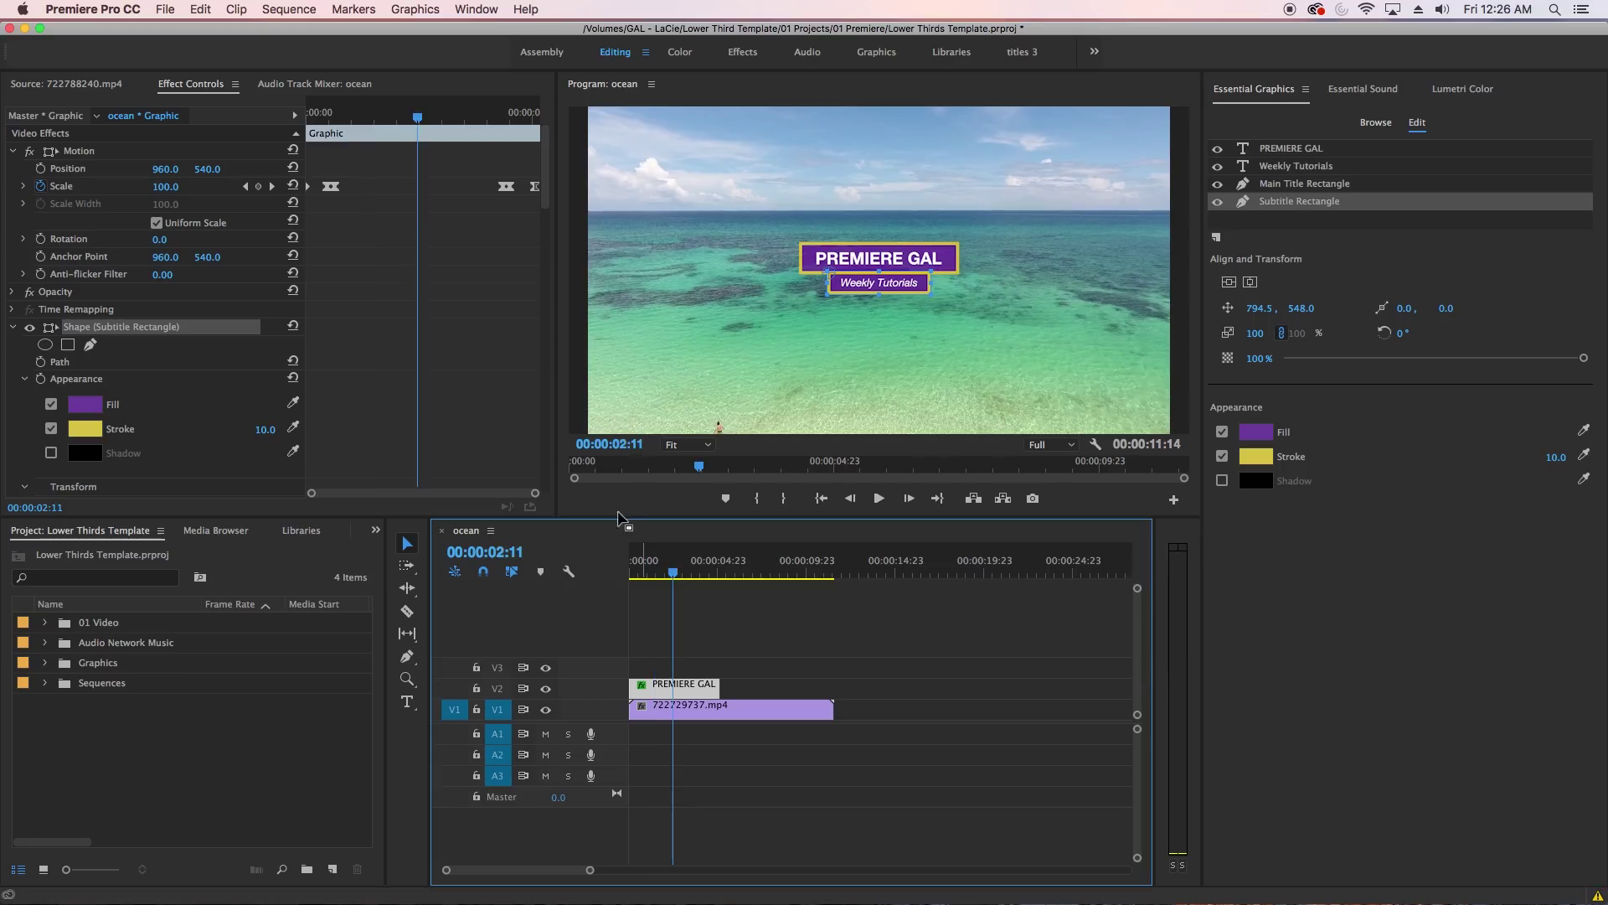
pyautogui.moveTo(206, 171); pyautogui.dragTo(138, 195)
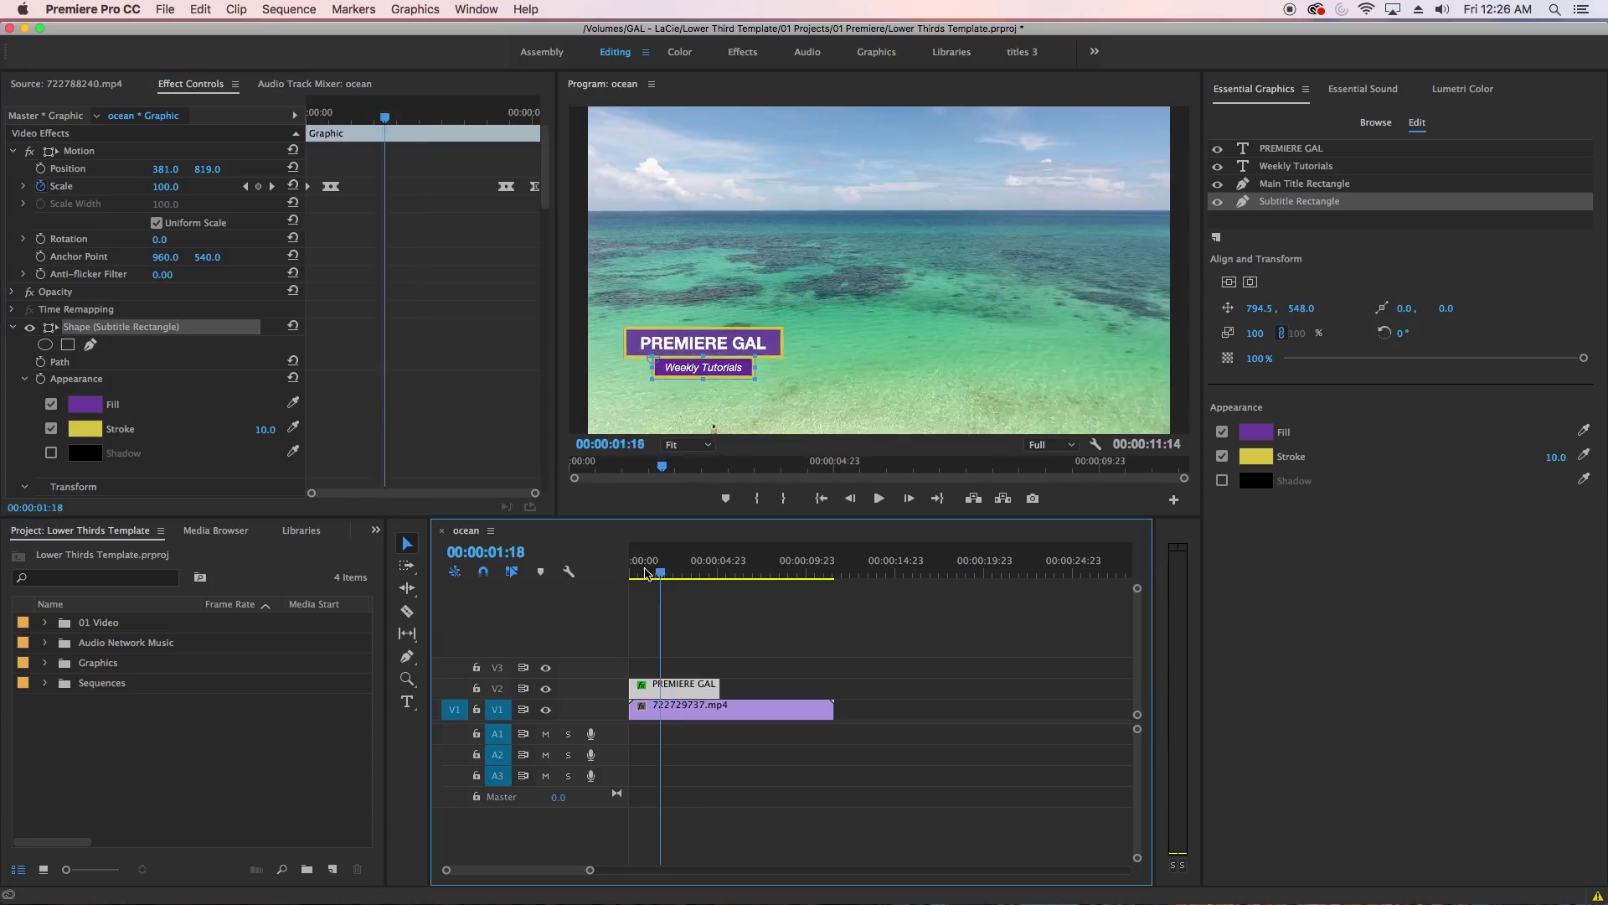
pyautogui.press('Home')
pyautogui.press('space')
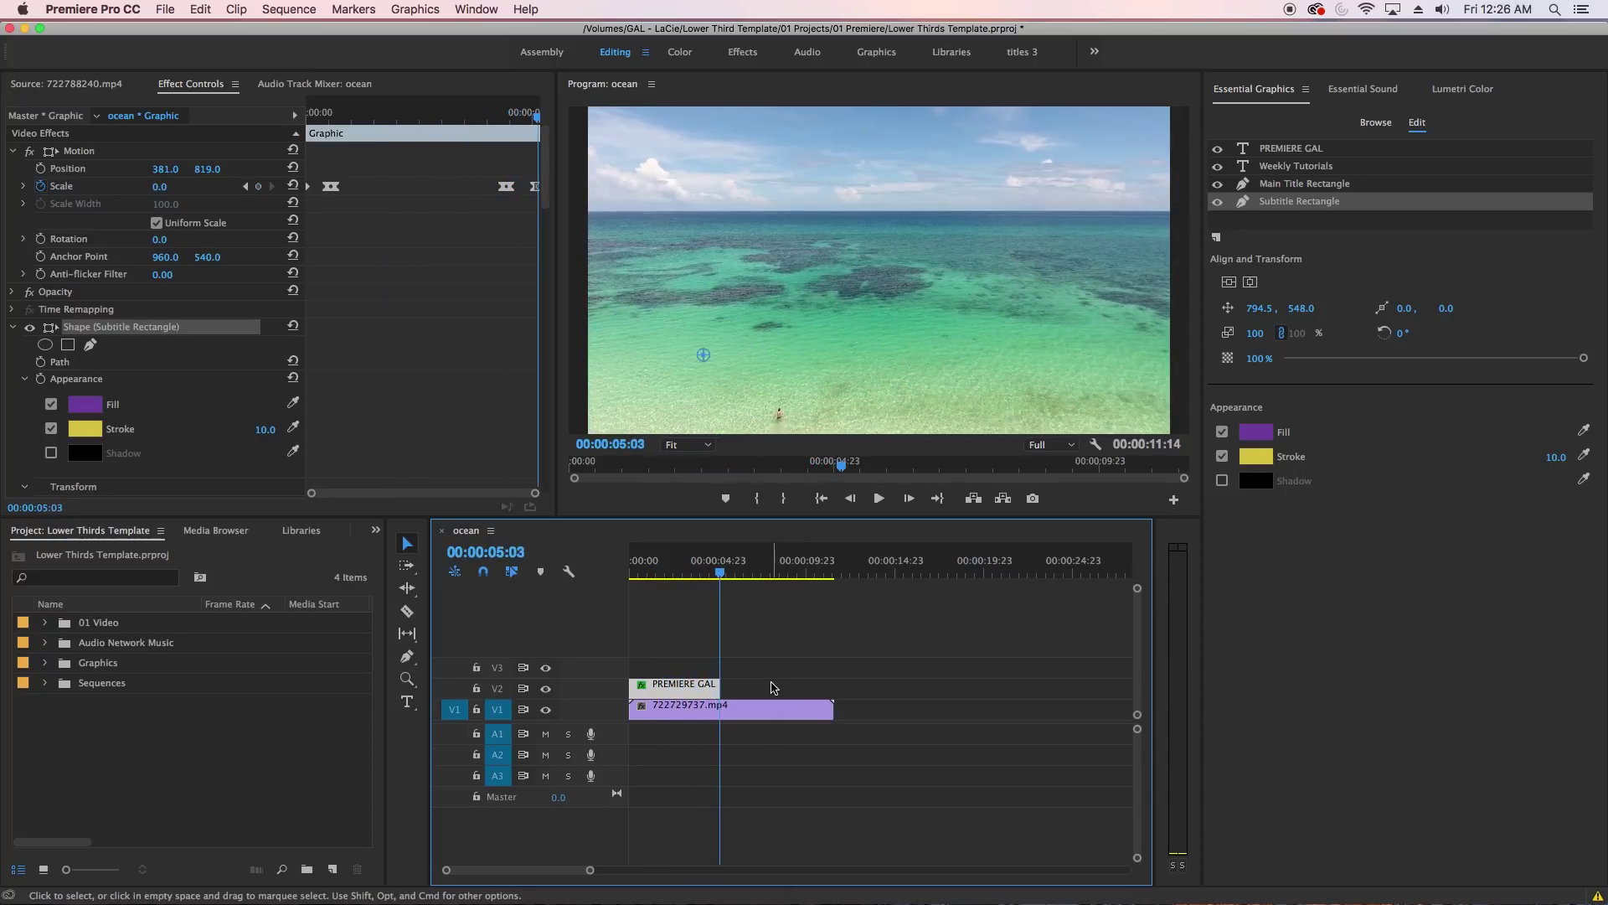
pyautogui.click(1368, 257)
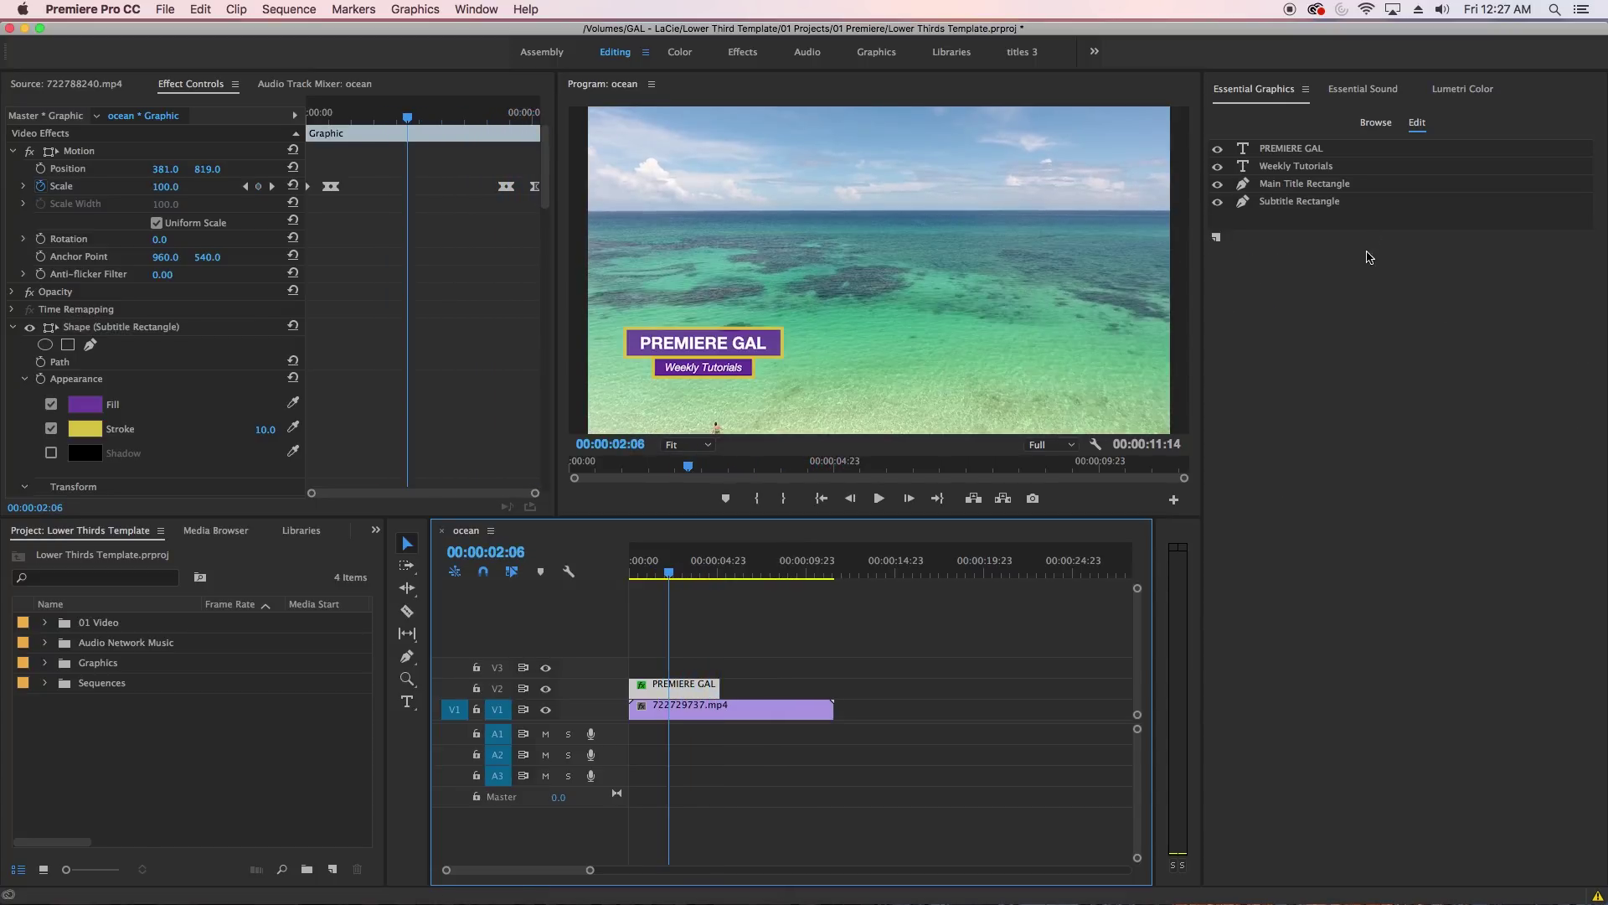
# Drop Left-Circle-LowerThird onto V2 after the PREMIERE GAL title and preview its animation.
pyautogui.click(1374, 124)
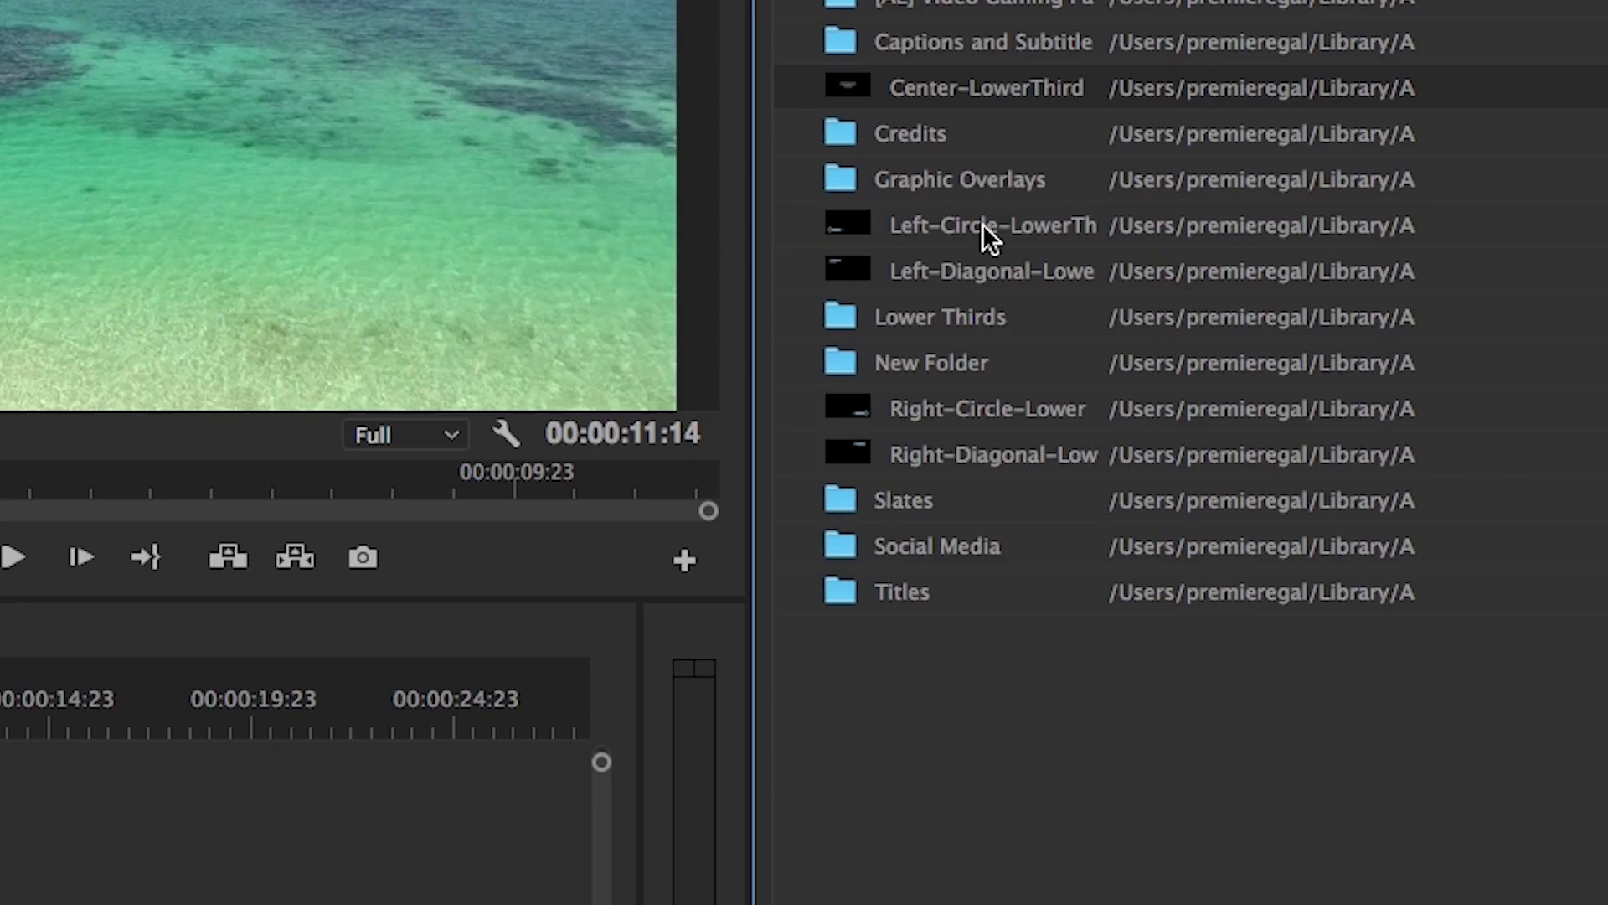
pyautogui.moveTo(1291, 359); pyautogui.dragTo(740, 694)
pyautogui.click(719, 563)
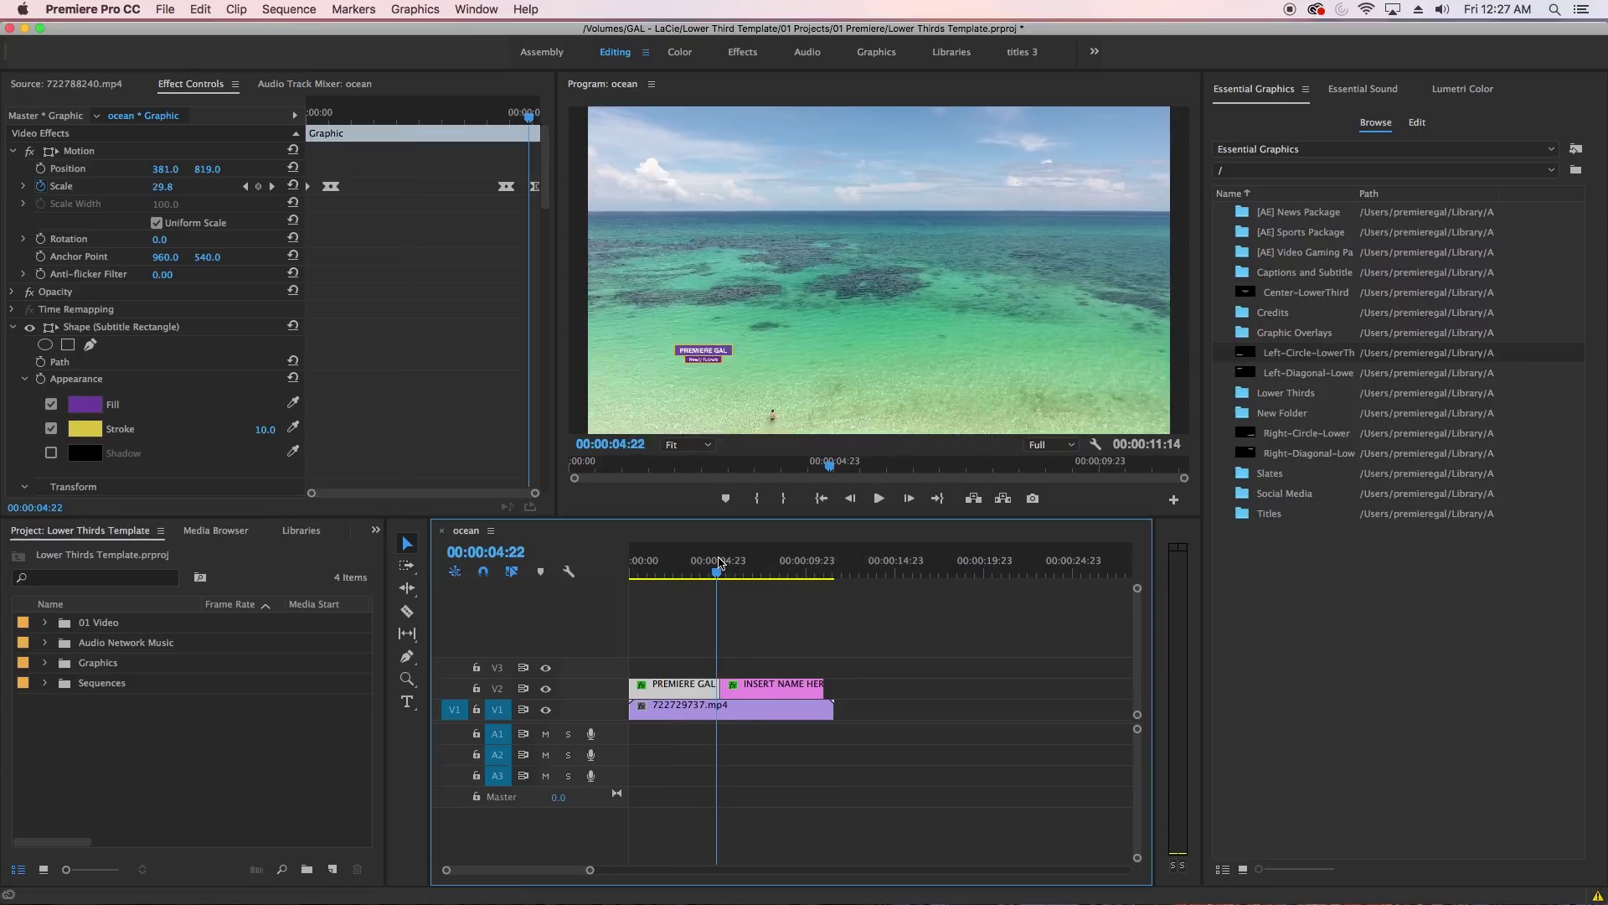
pyautogui.moveTo(719, 563); pyautogui.dragTo(769, 580)
pyautogui.click(778, 692)
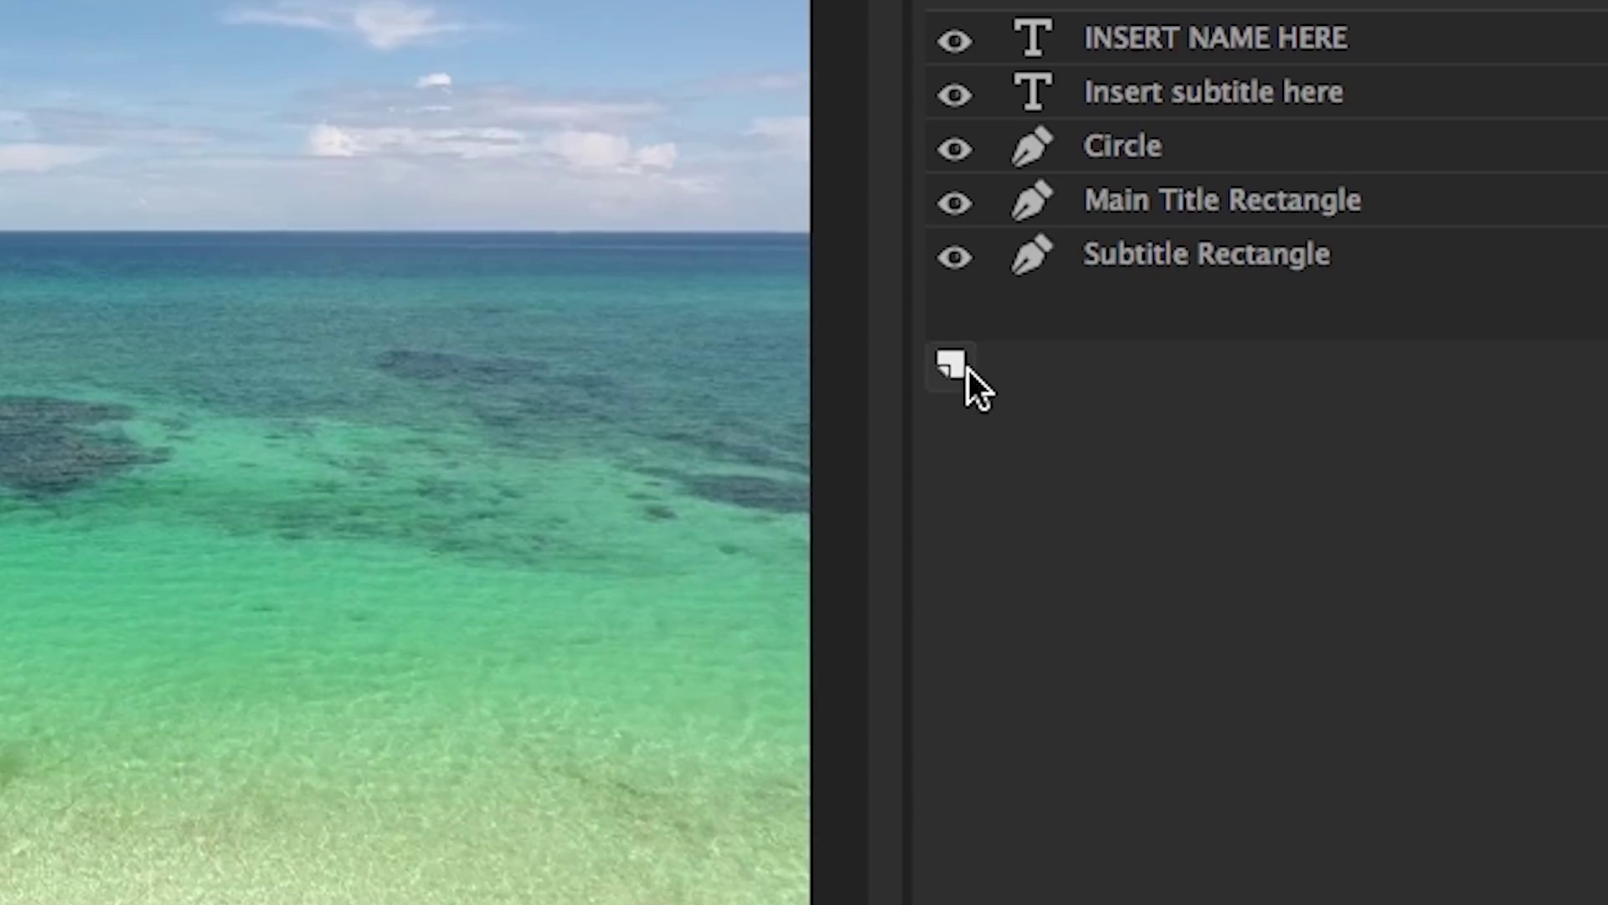
# Add white-tw-bird.png from the 03 Graphics folder as a new layer in the lower third.
pyautogui.click(1218, 256)
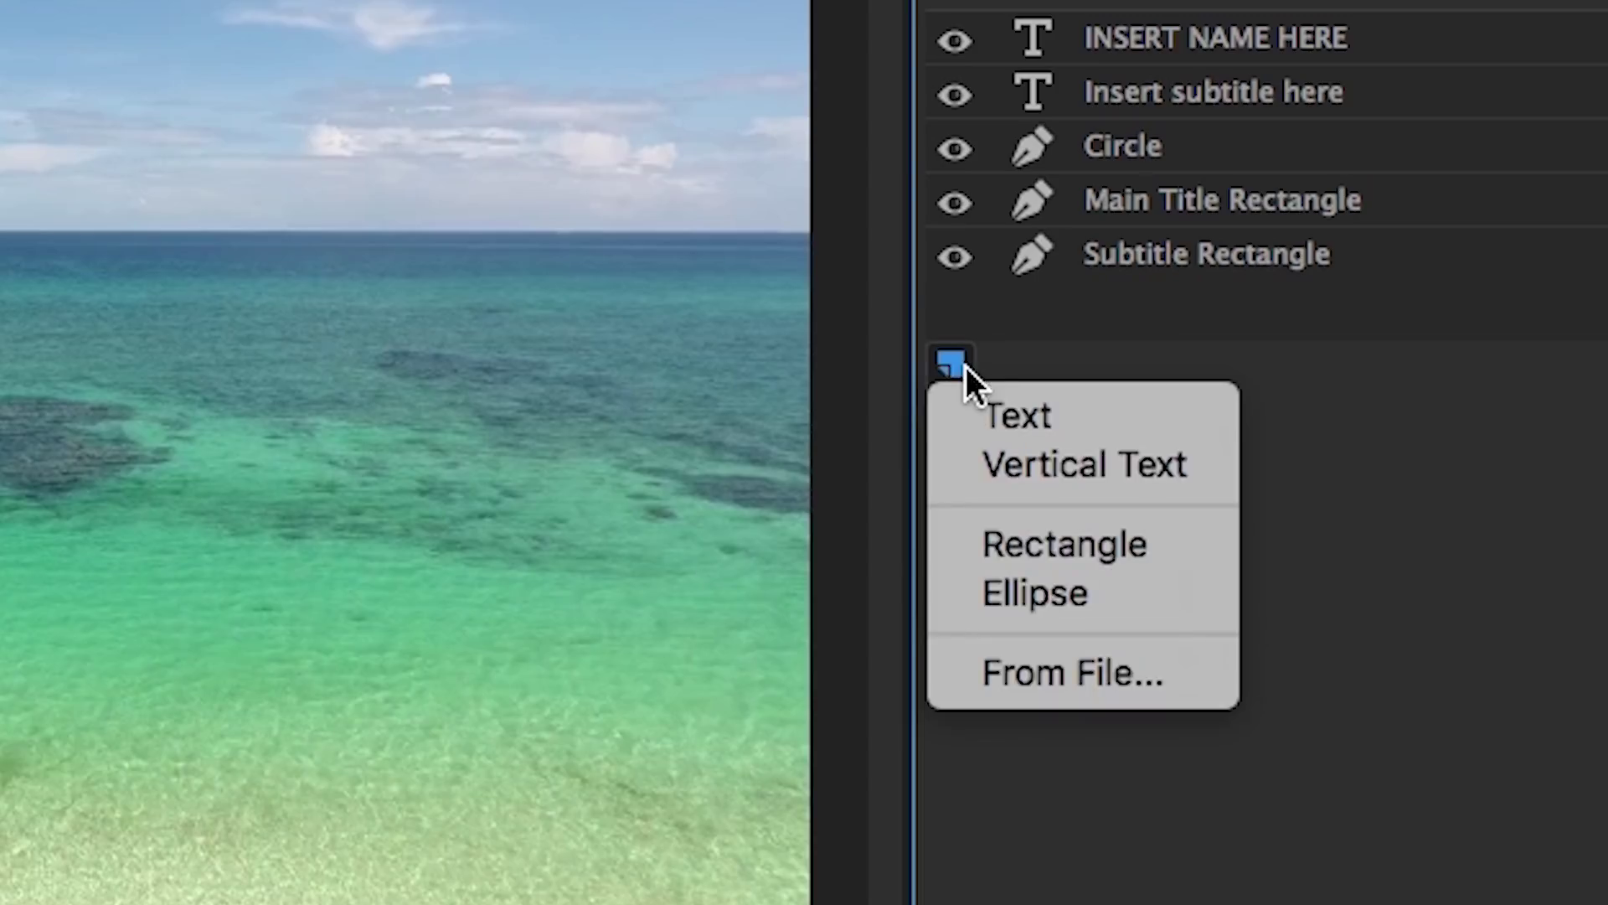
pyautogui.click(1198, 682)
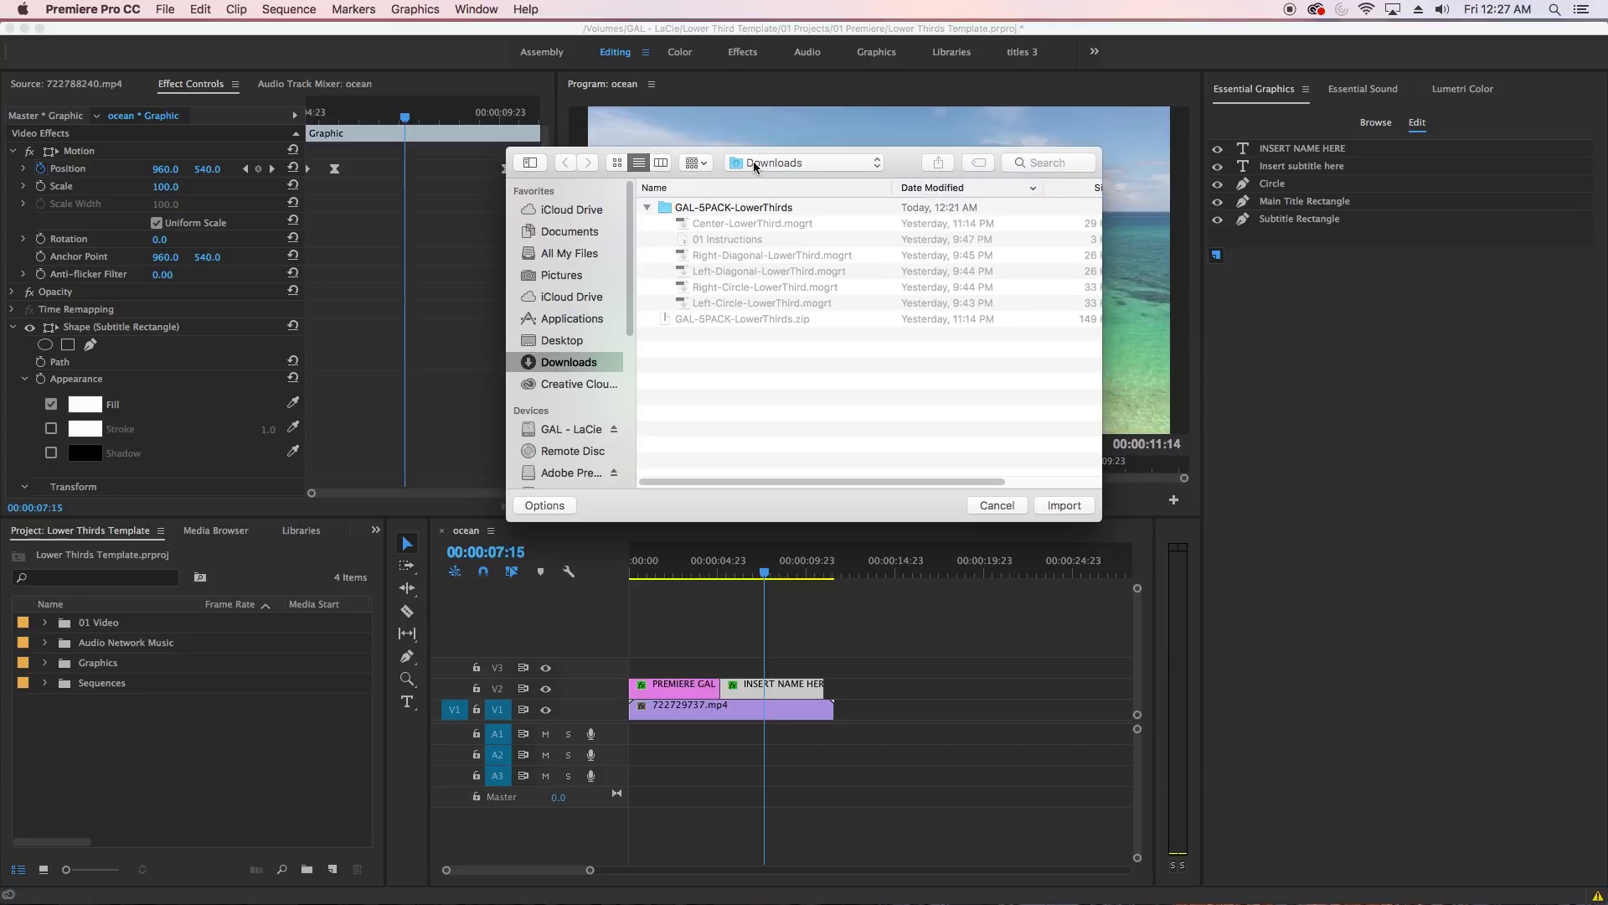
pyautogui.click(757, 164)
pyautogui.click(774, 306)
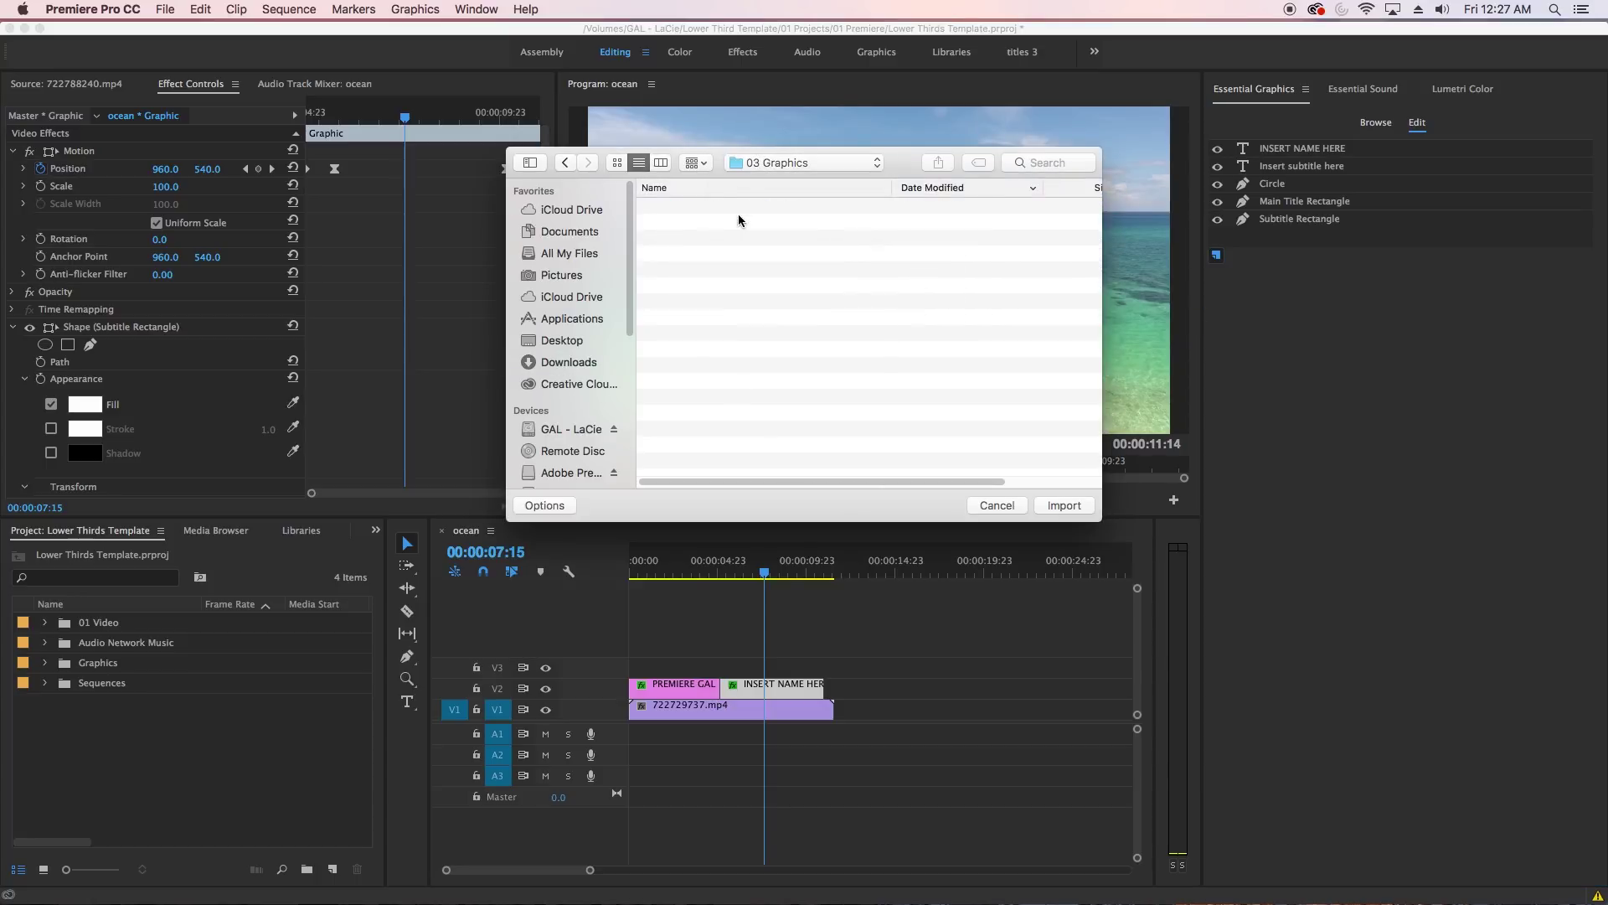
pyautogui.click(718, 241)
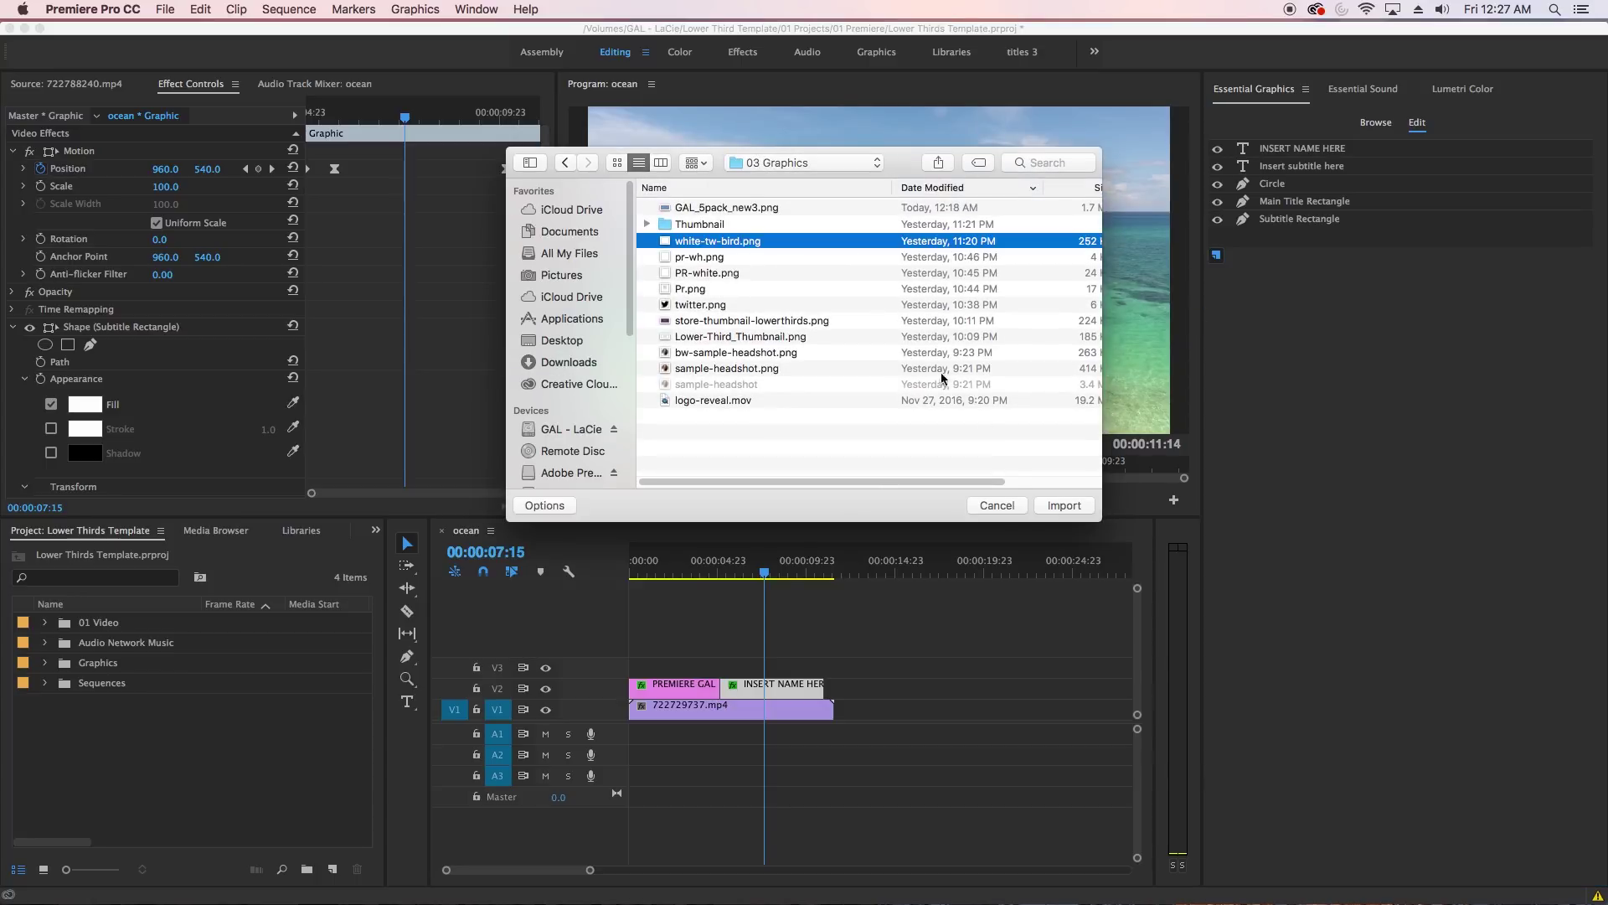
pyautogui.click(1057, 507)
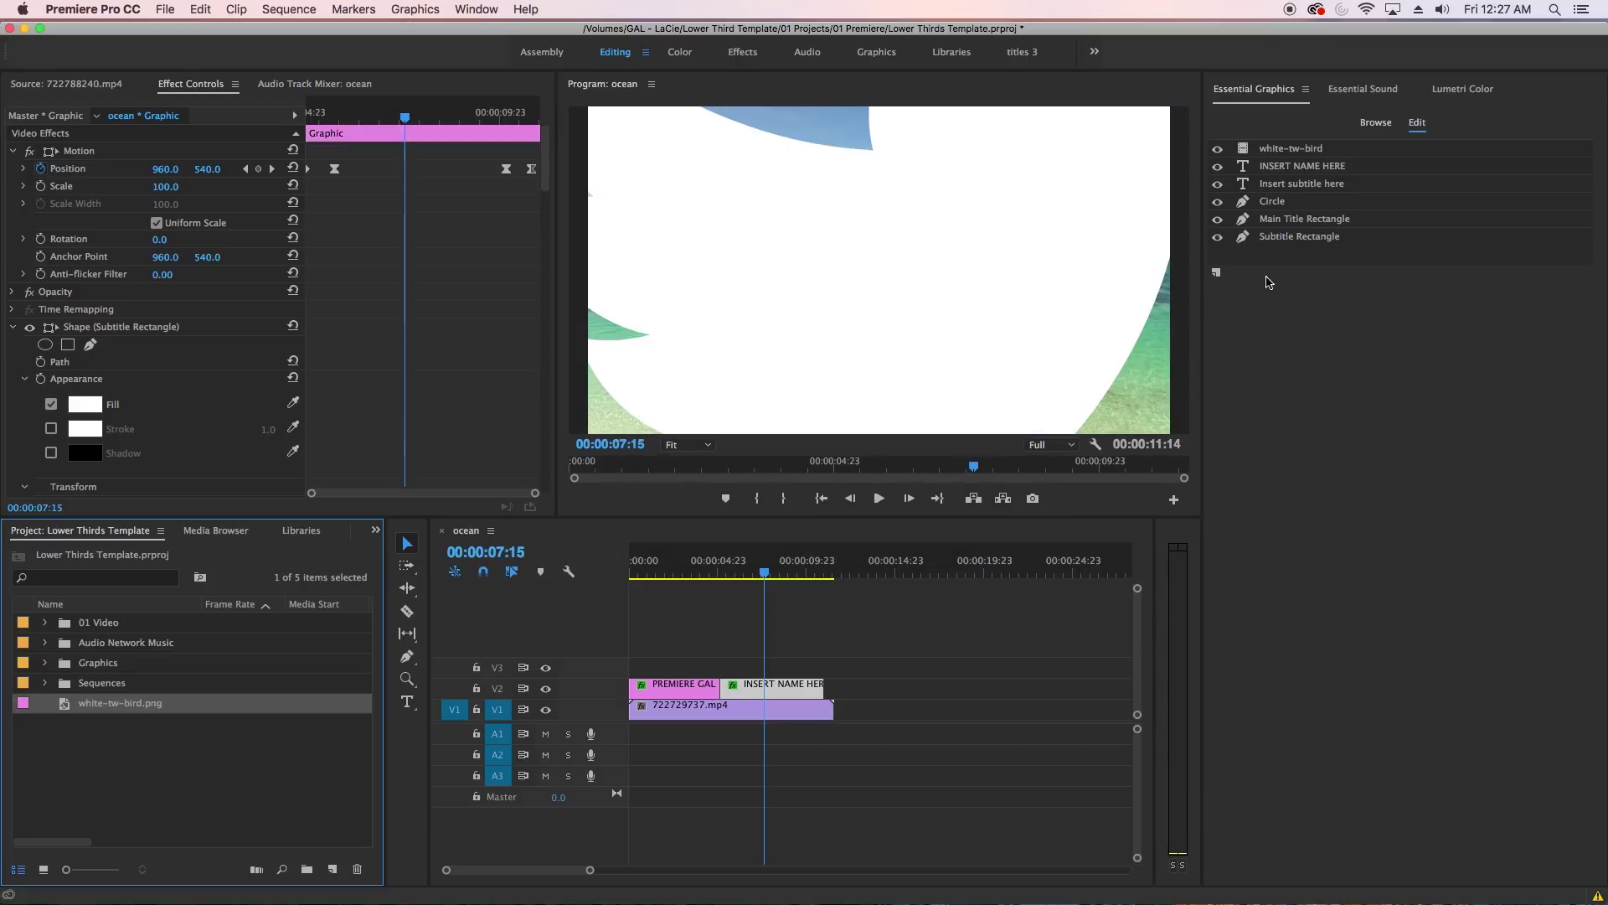
# Shrink the bird layer to a tiny icon and position it inside the circle.
pyautogui.click(1290, 148)
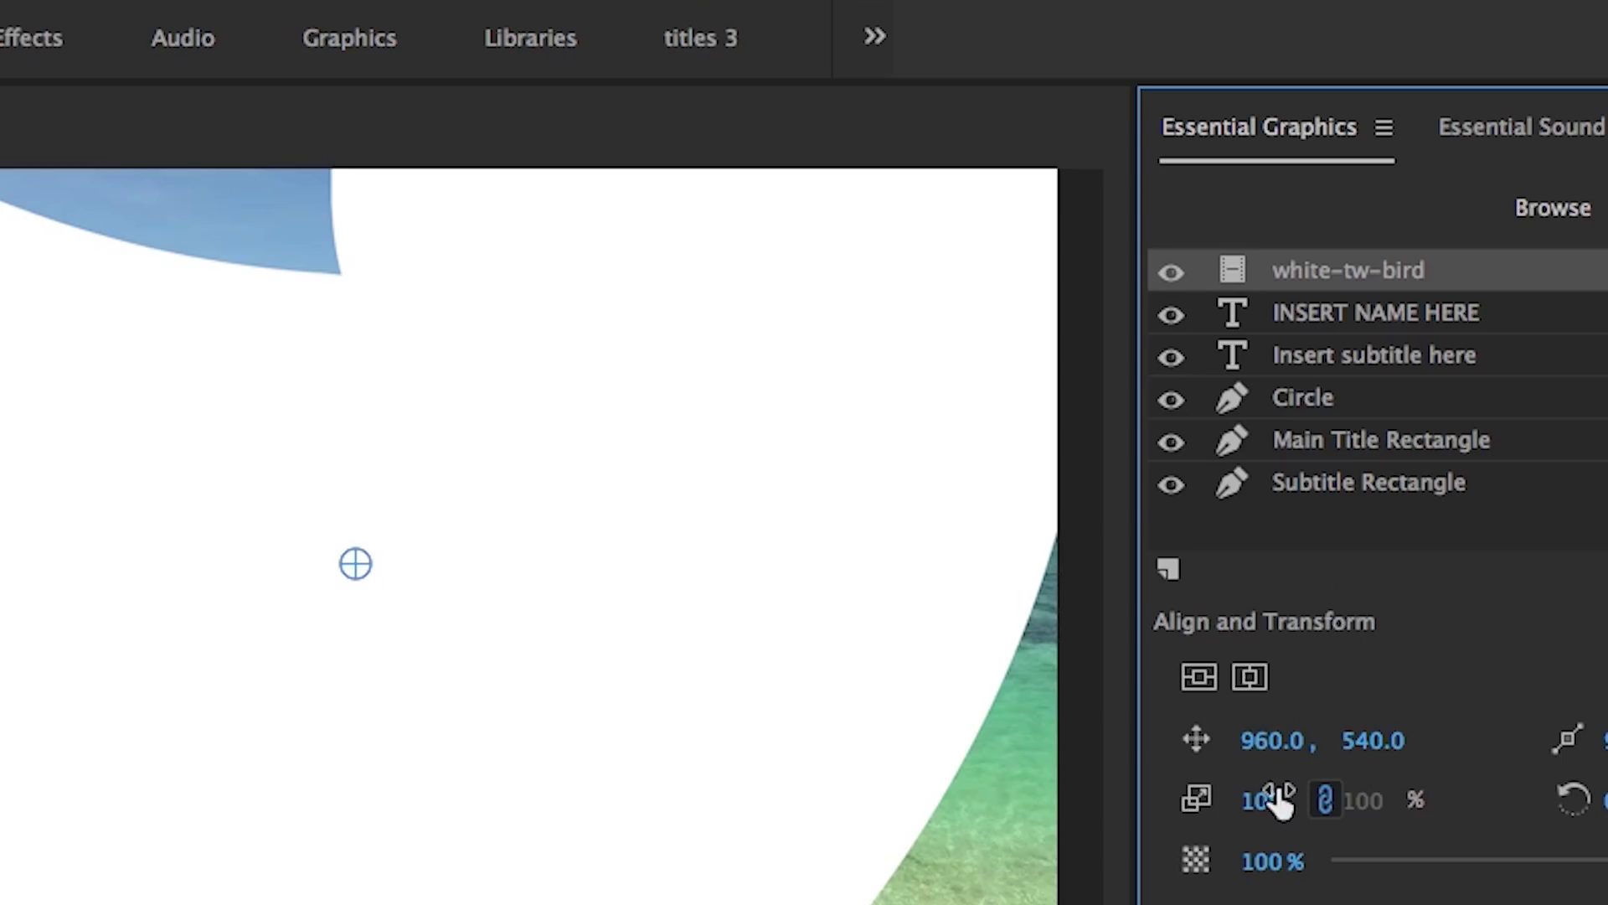
pyautogui.moveTo(1260, 367); pyautogui.dragTo(1255, 367)
pyautogui.moveTo(1254, 800)
pyautogui.mouseDown()
pyautogui.moveTo(1206, 800)
pyautogui.moveTo(1274, 808)
pyautogui.mouseUp()
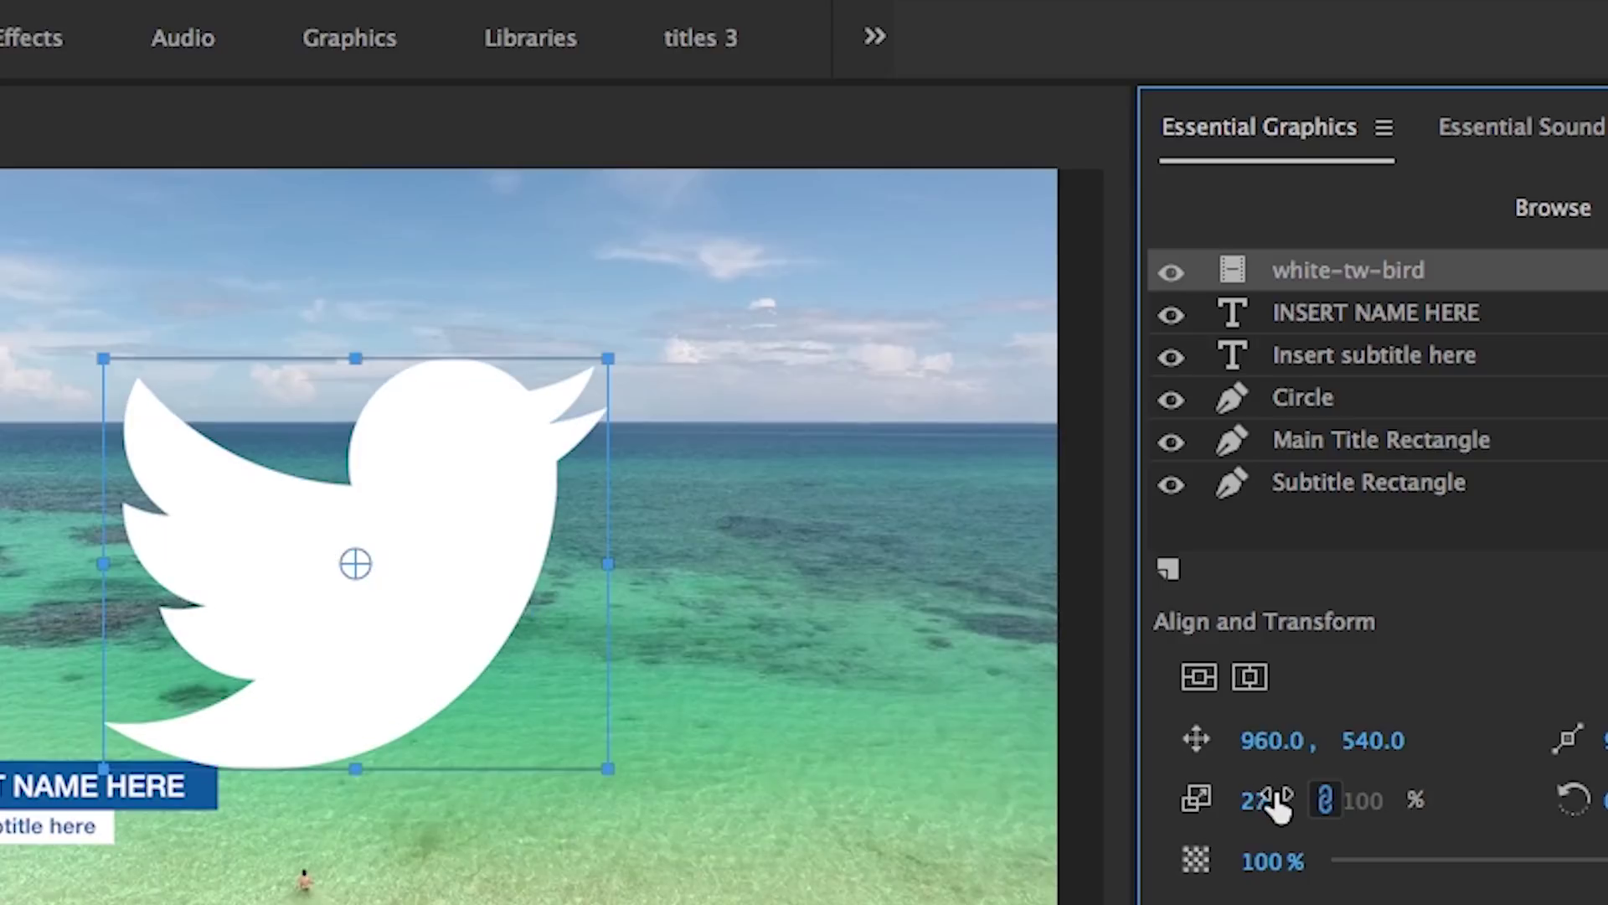
pyautogui.click(1274, 804)
pyautogui.write('5')
pyautogui.press('Return')
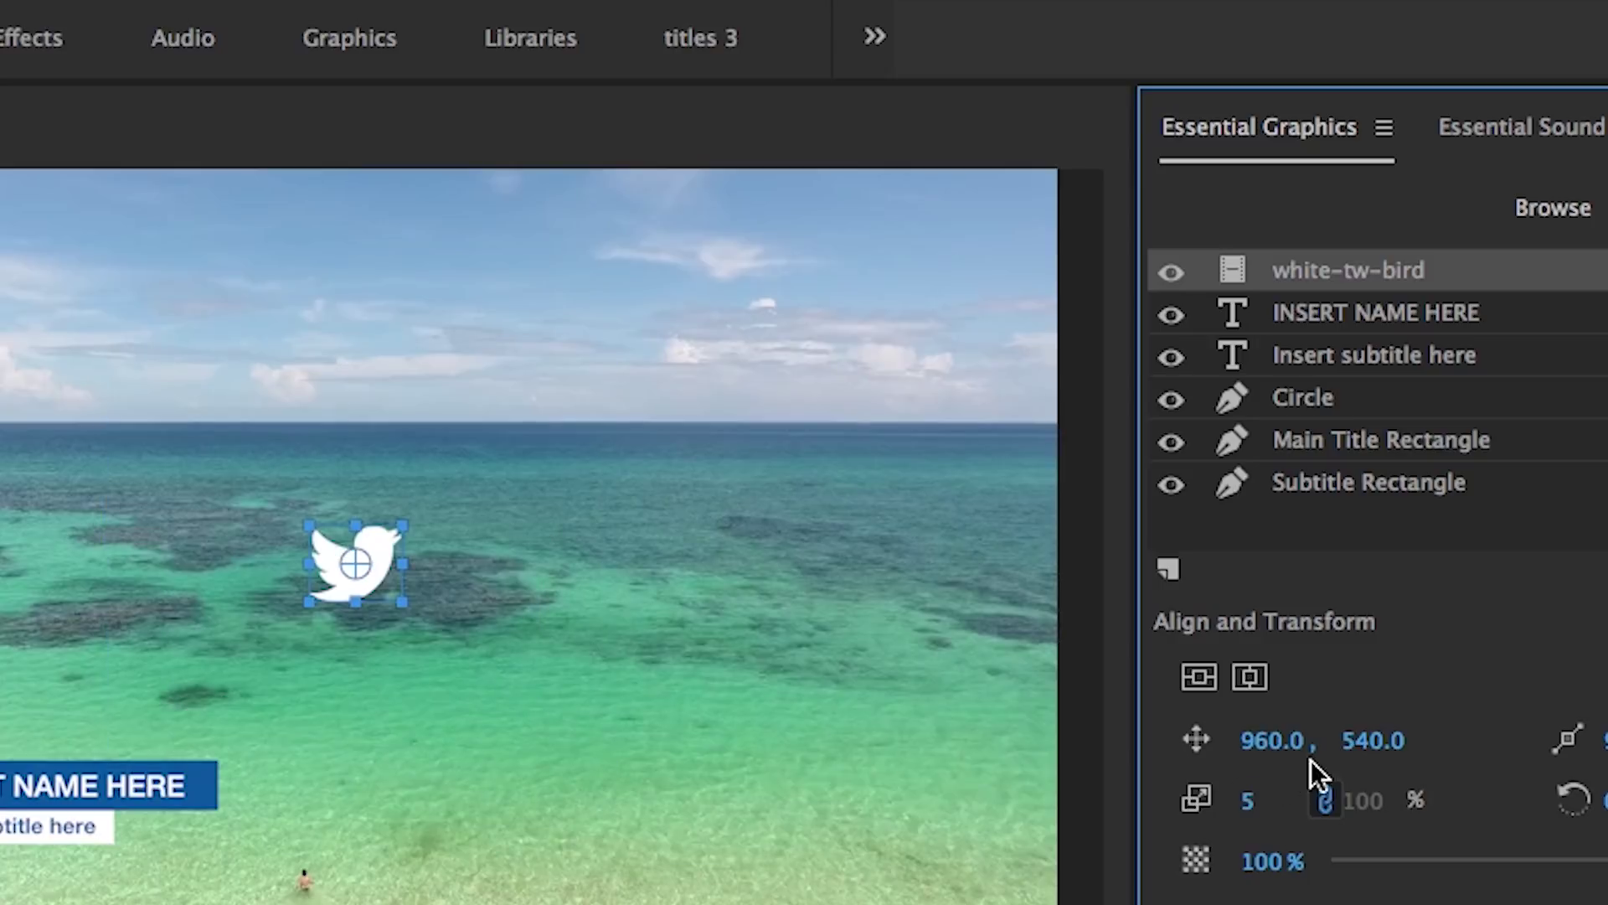
pyautogui.moveTo(1285, 751); pyautogui.dragTo(1227, 766)
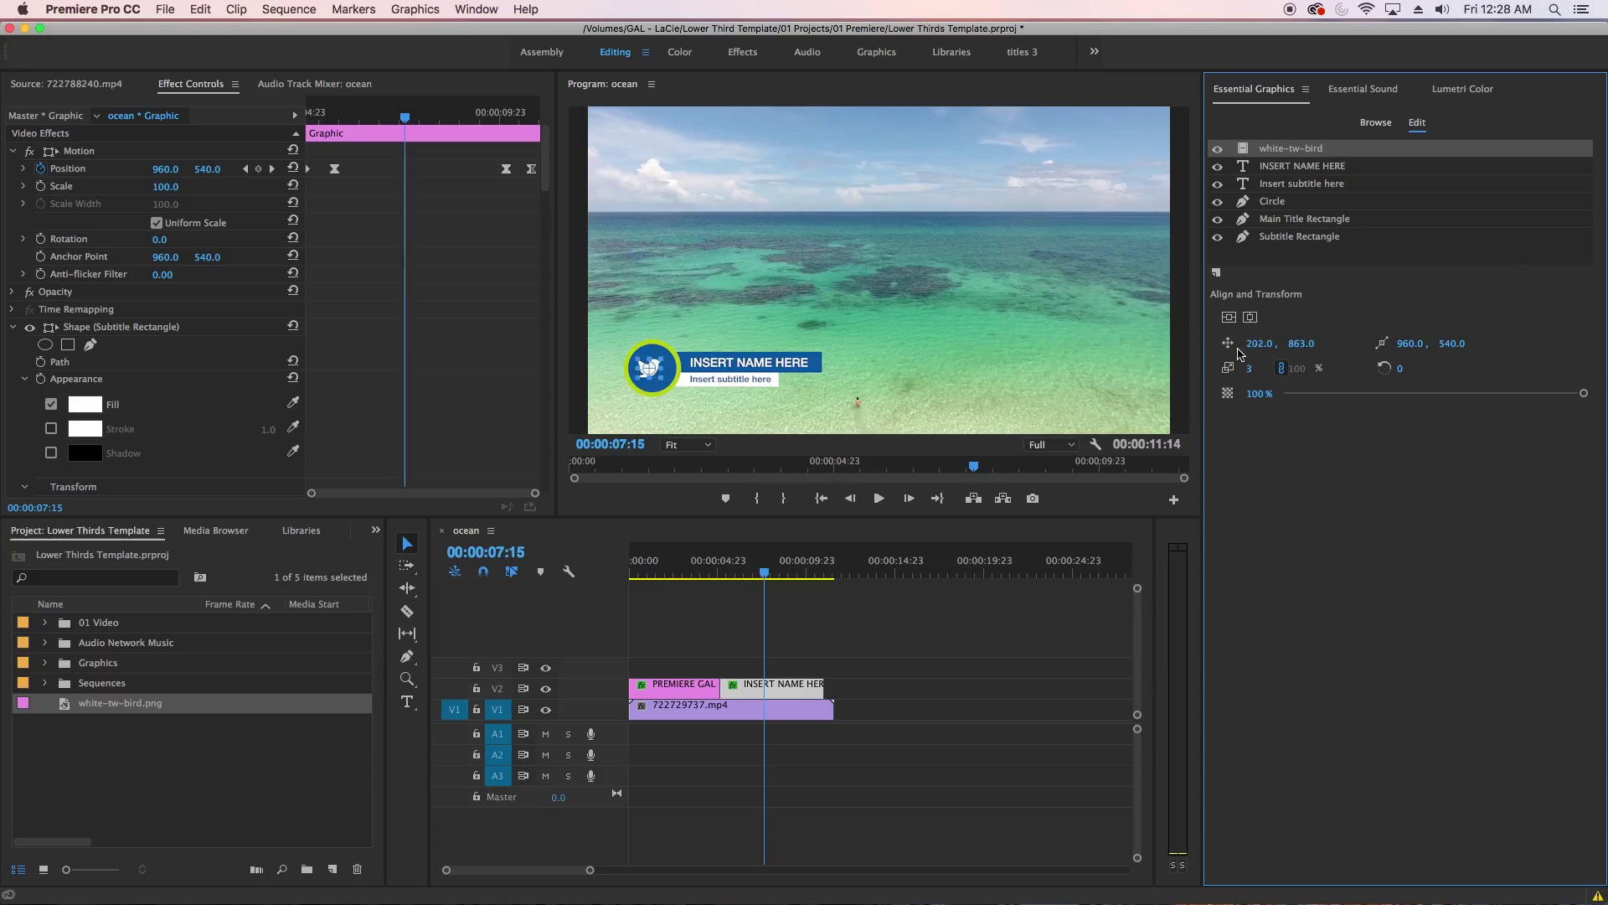
pyautogui.moveTo(1240, 353); pyautogui.dragTo(1335, 356)
# Replace INSERT NAME HERE with 'Premiere Gal' and shorten the title bar to fit.
pyautogui.click(1303, 166)
pyautogui.click(407, 701)
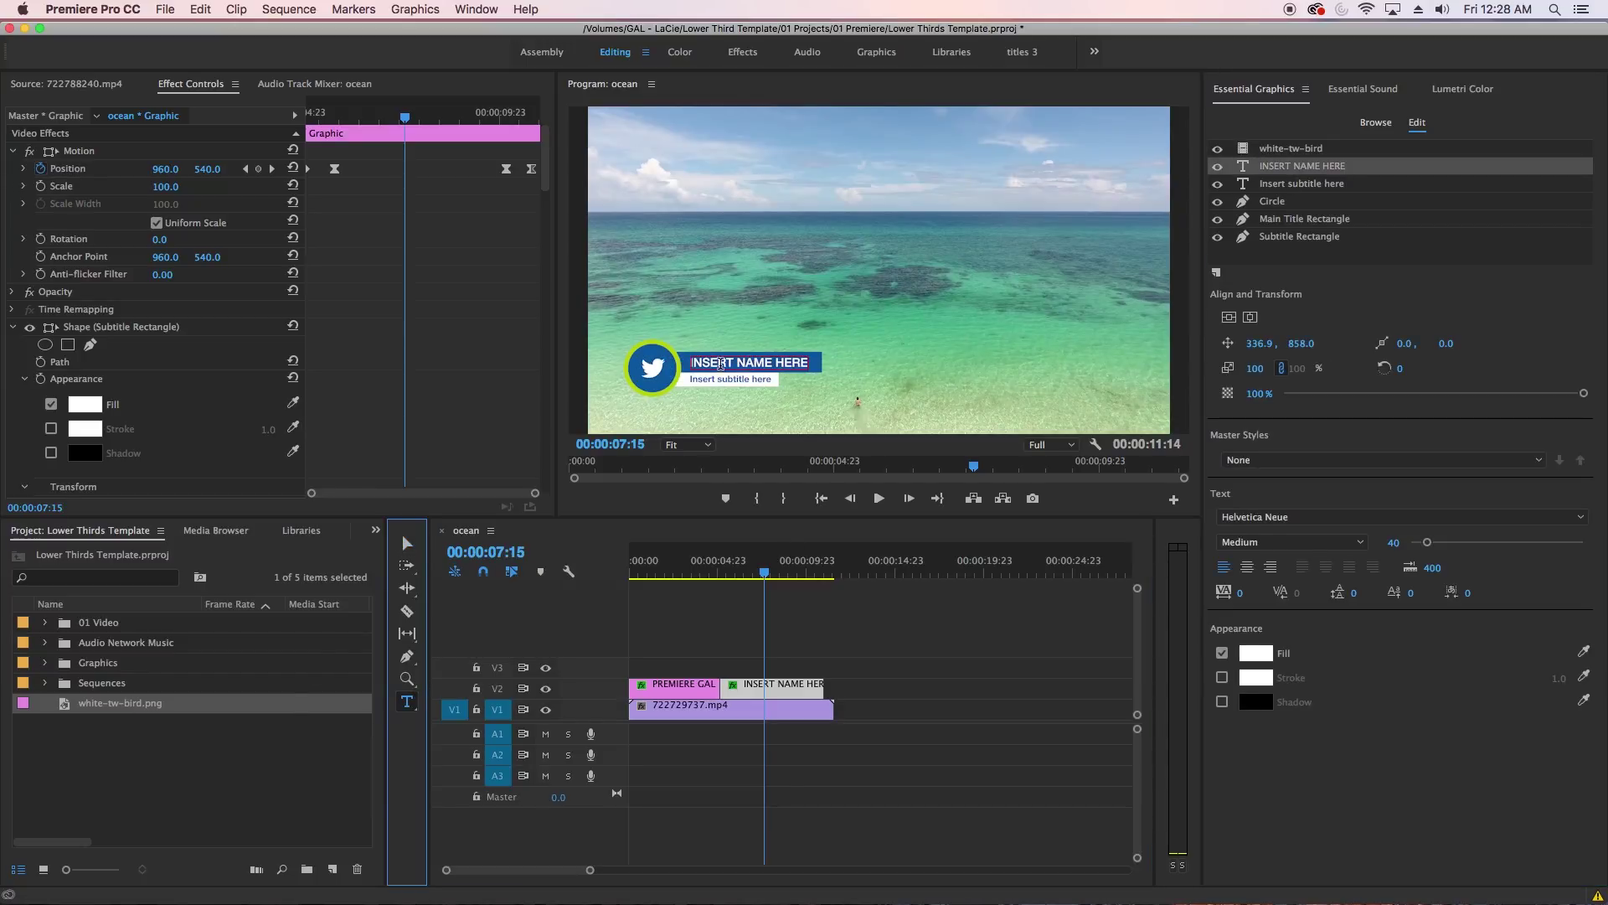
pyautogui.tripleClick(722, 365)
pyautogui.write('Premiere Gal')
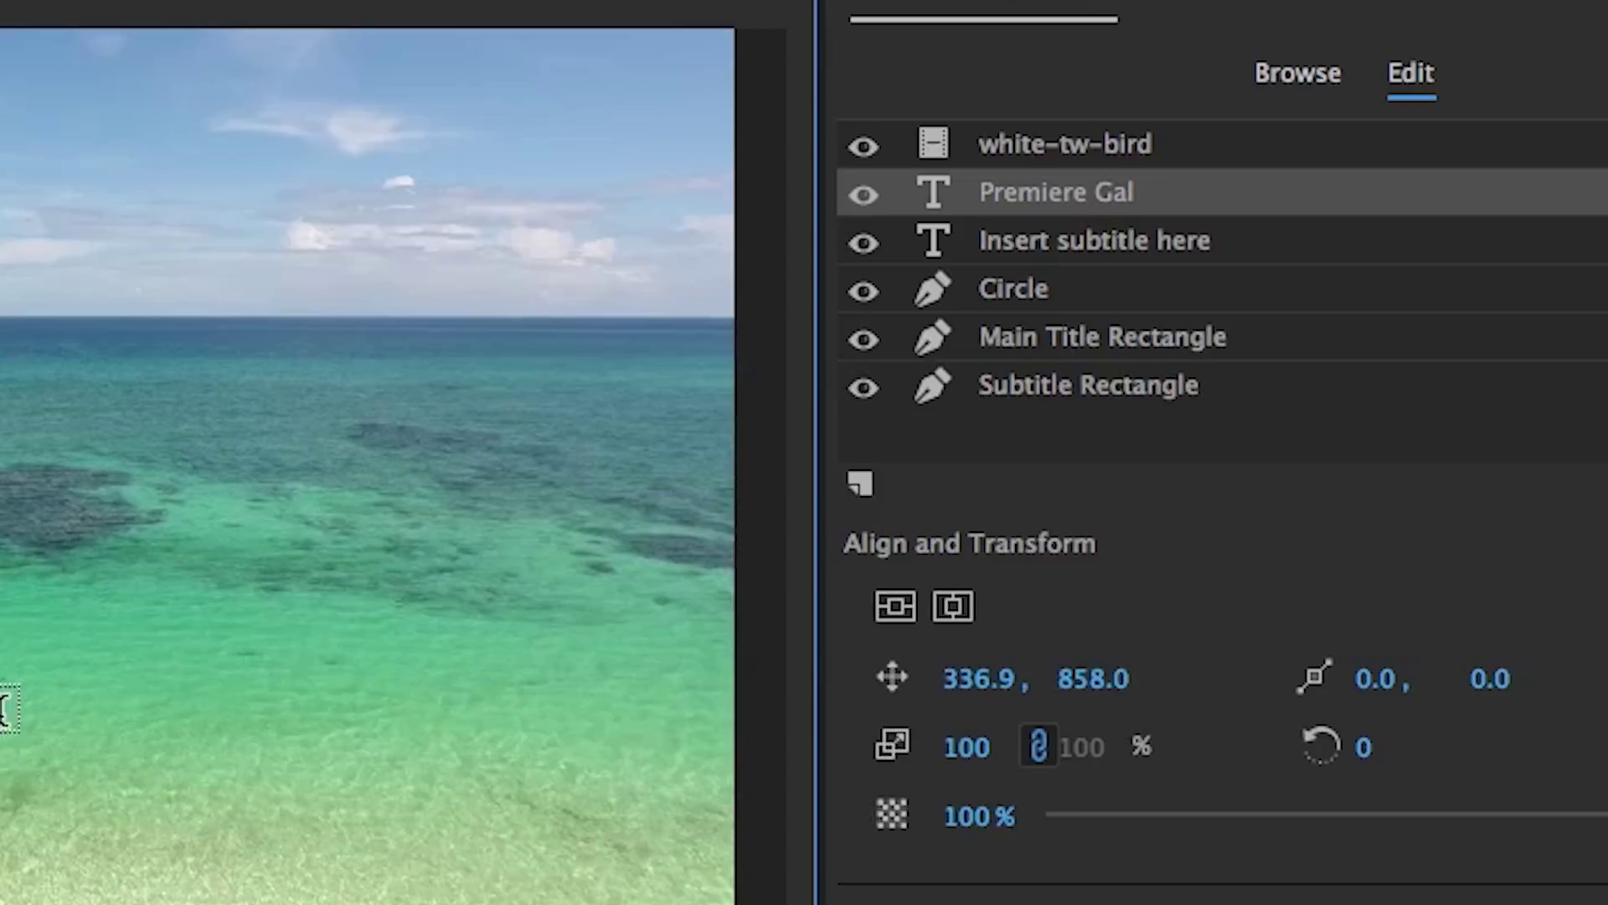
pyautogui.click(1089, 331)
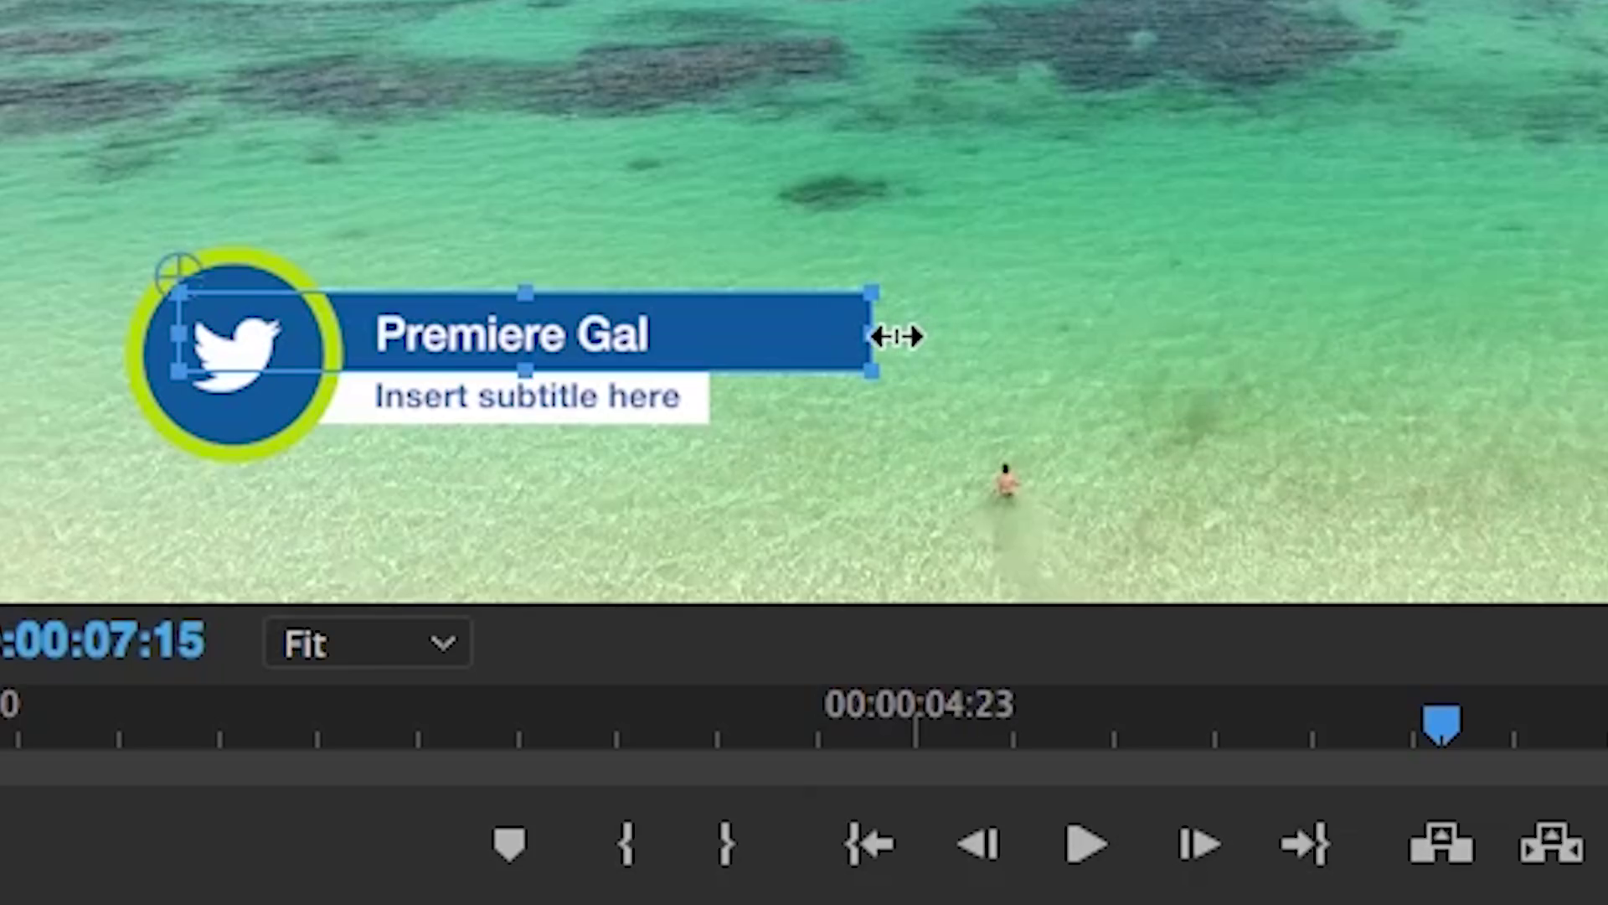
pyautogui.moveTo(894, 334); pyautogui.dragTo(696, 336)
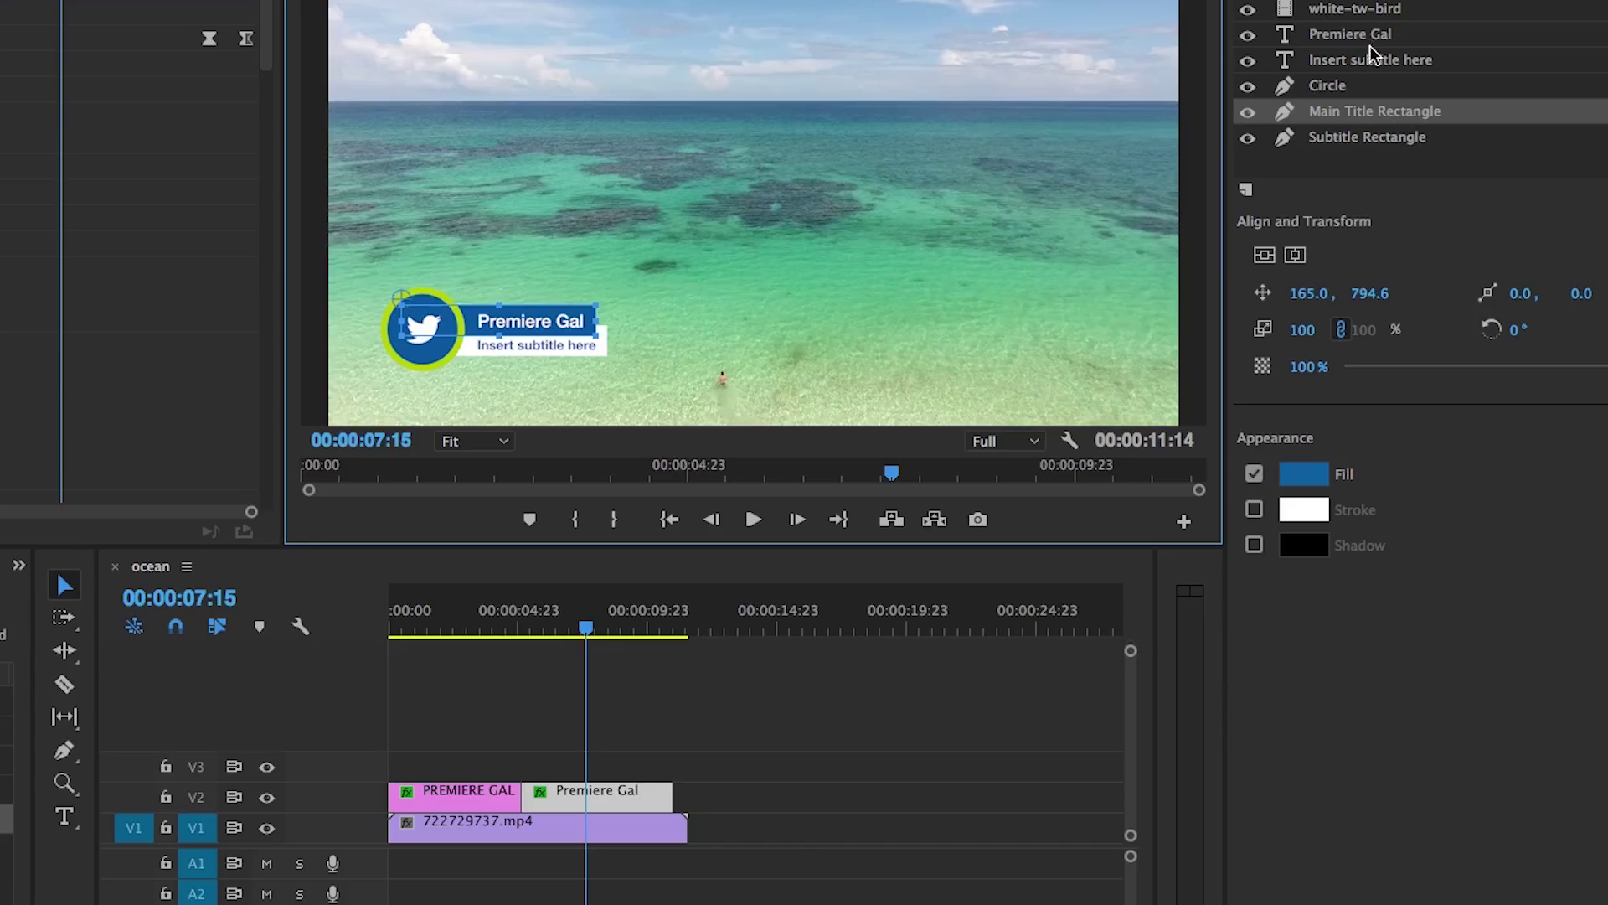
# Change the subtitle to 'Tutorials' and shorten the subtitle bar to fit it.
pyautogui.click(1373, 59)
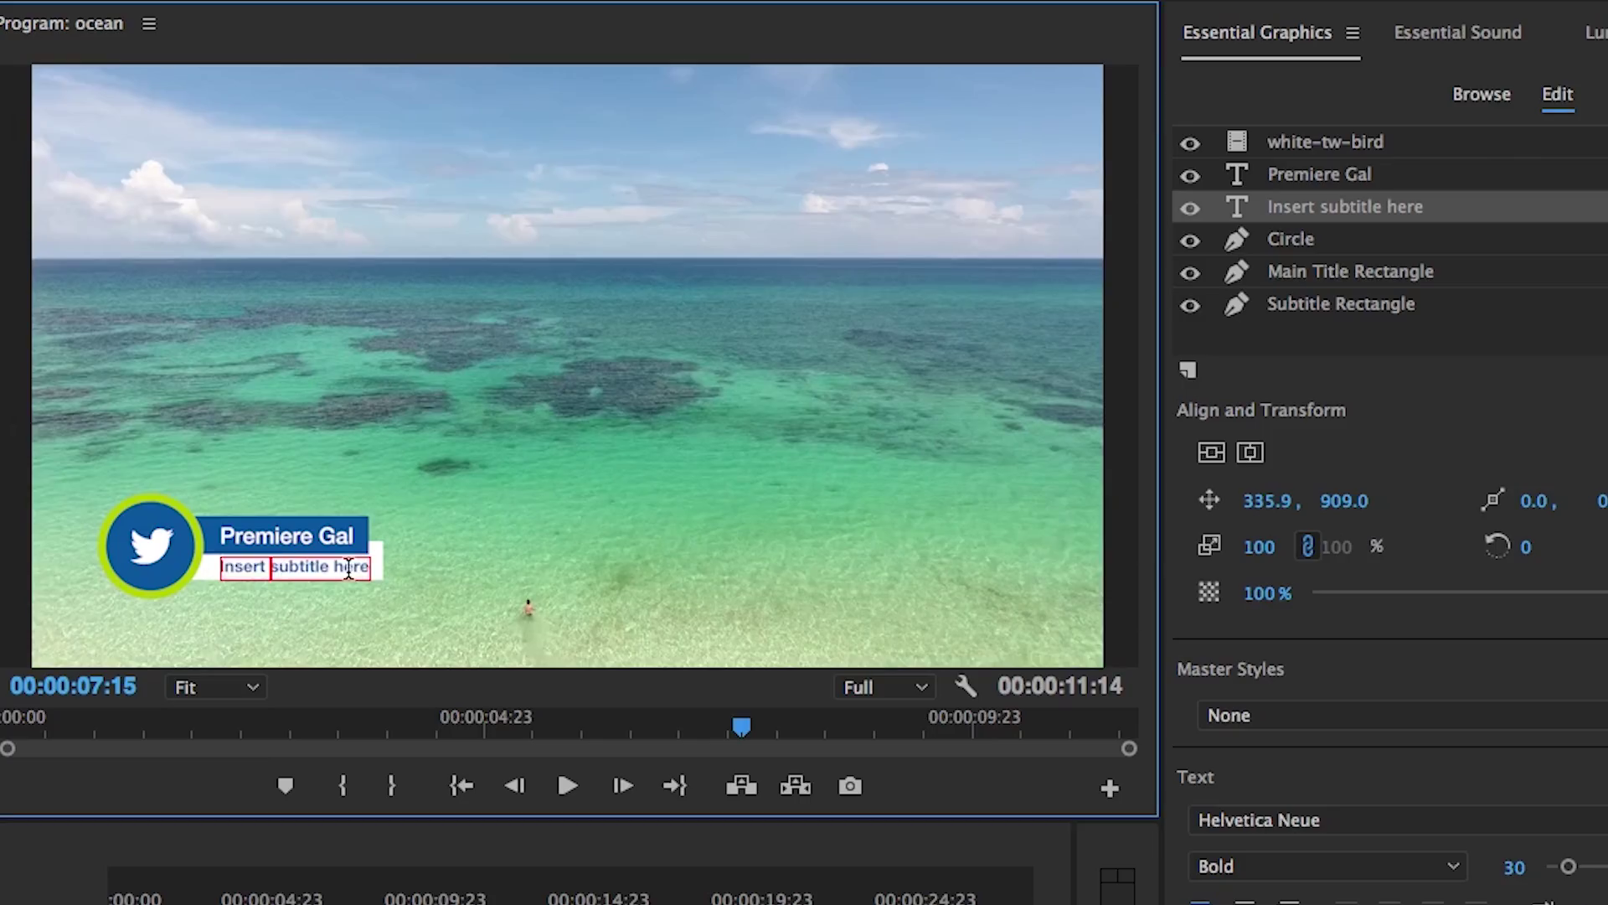
pyautogui.write('Tutorials')
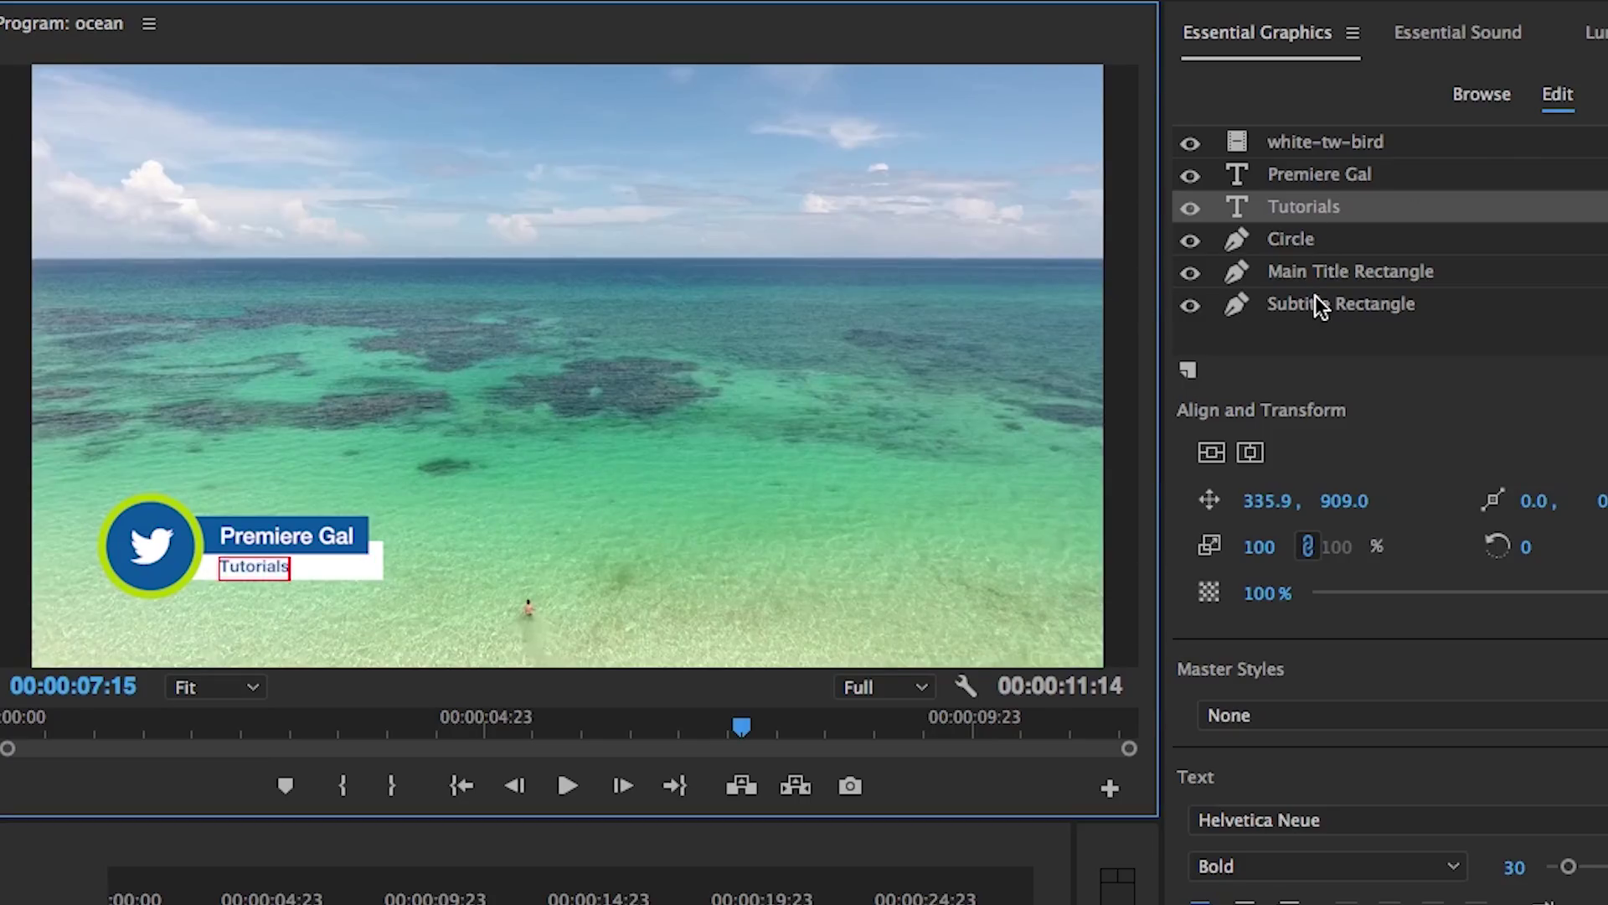
pyautogui.click(1335, 139)
pyautogui.moveTo(393, 555); pyautogui.dragTo(316, 558)
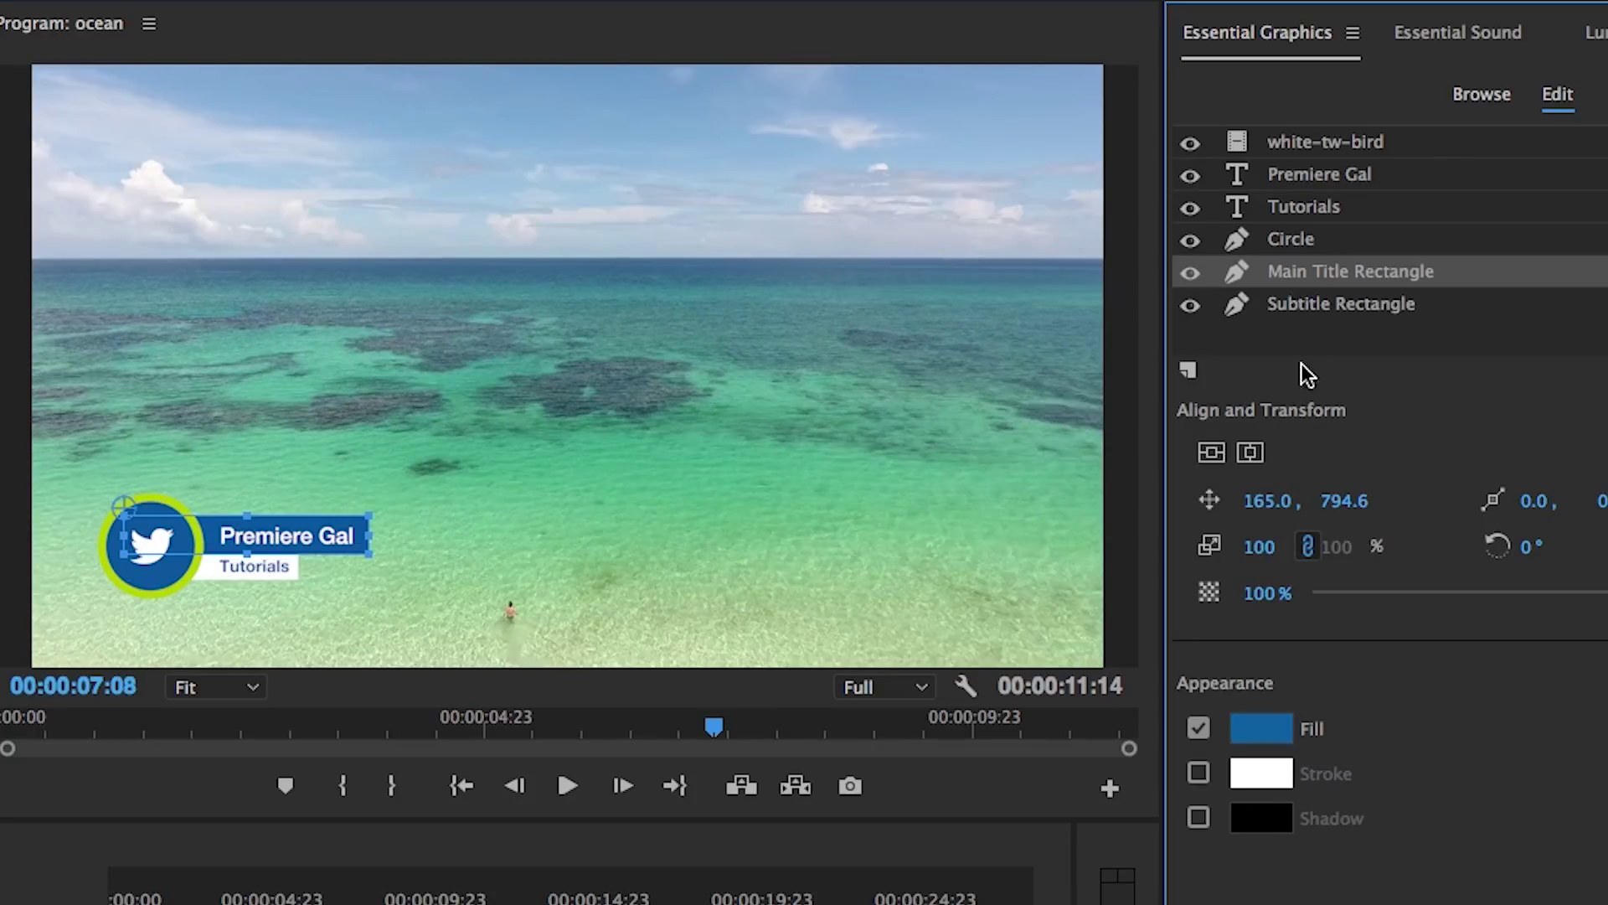
# Make the Circle layer's stroke ring white.
pyautogui.click(1312, 248)
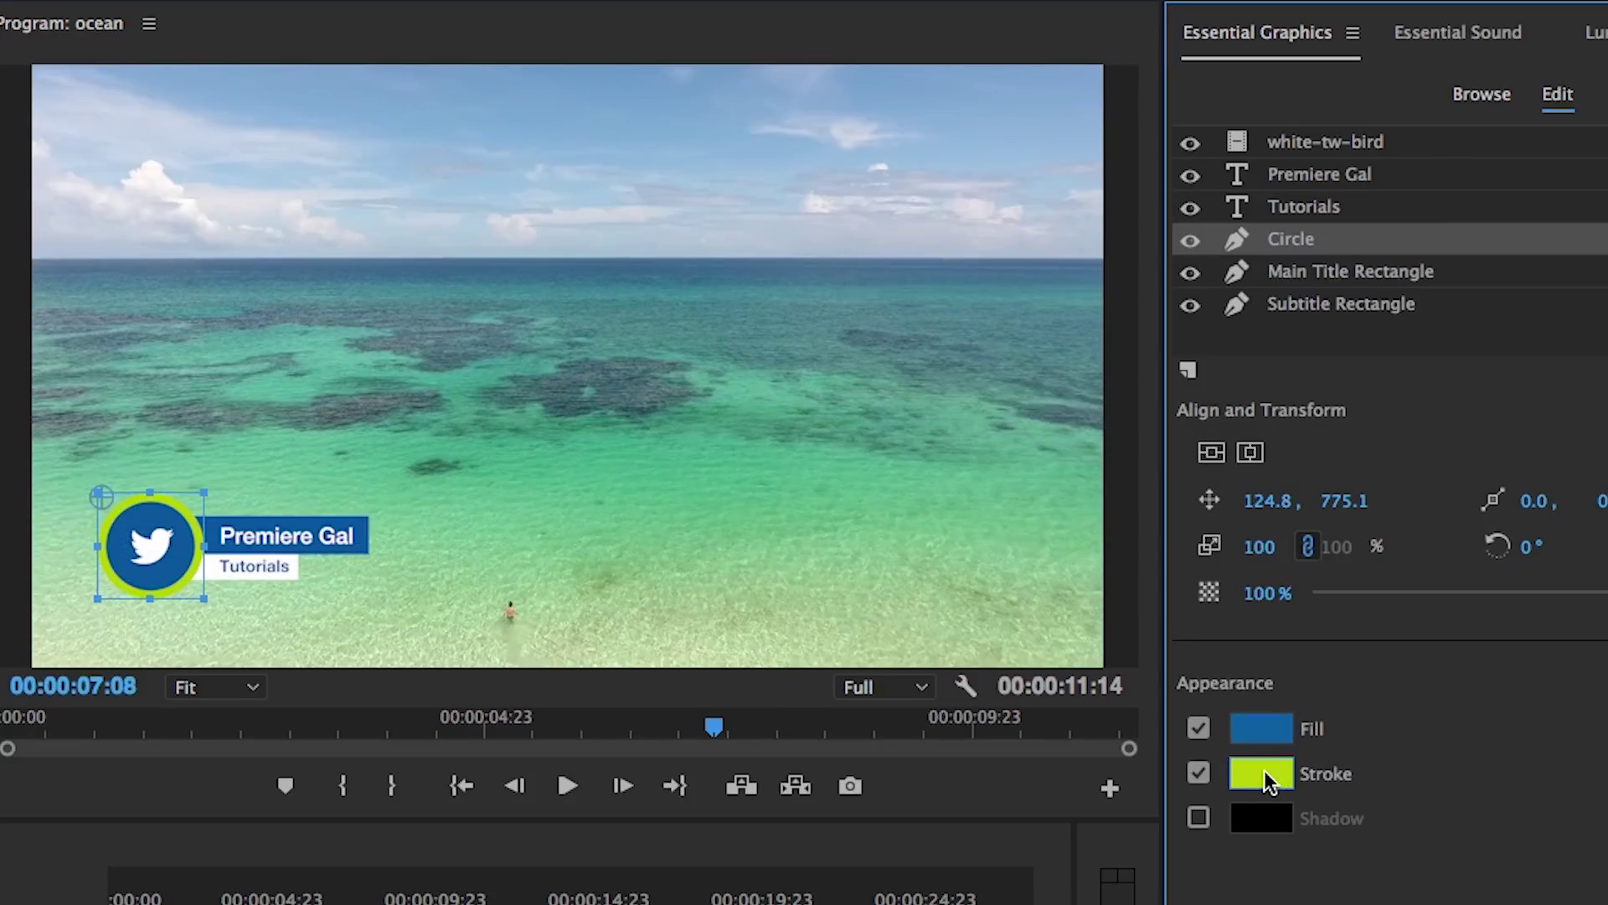
pyautogui.click(1261, 772)
pyautogui.click(84, 228)
pyautogui.click(754, 264)
# Set the lower third's Motion position to 916, 362 and shift its V2 clip 14 frames later.
pyautogui.click(1264, 706)
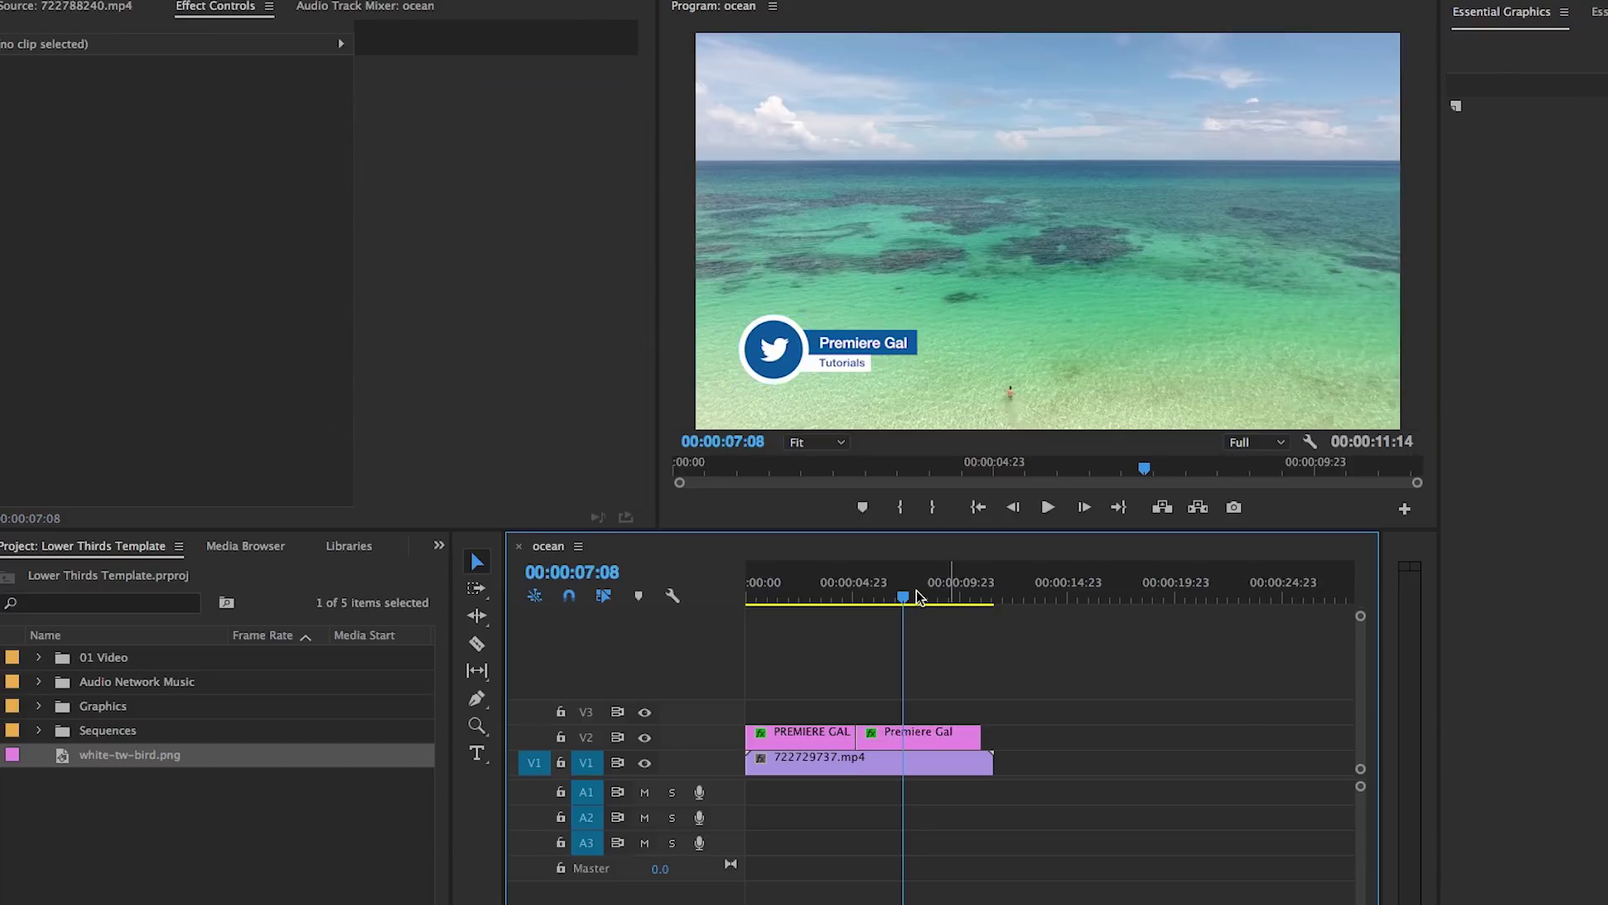
pyautogui.moveTo(906, 597)
pyautogui.mouseDown()
pyautogui.moveTo(861, 599)
pyautogui.moveTo(896, 599)
pyautogui.mouseUp()
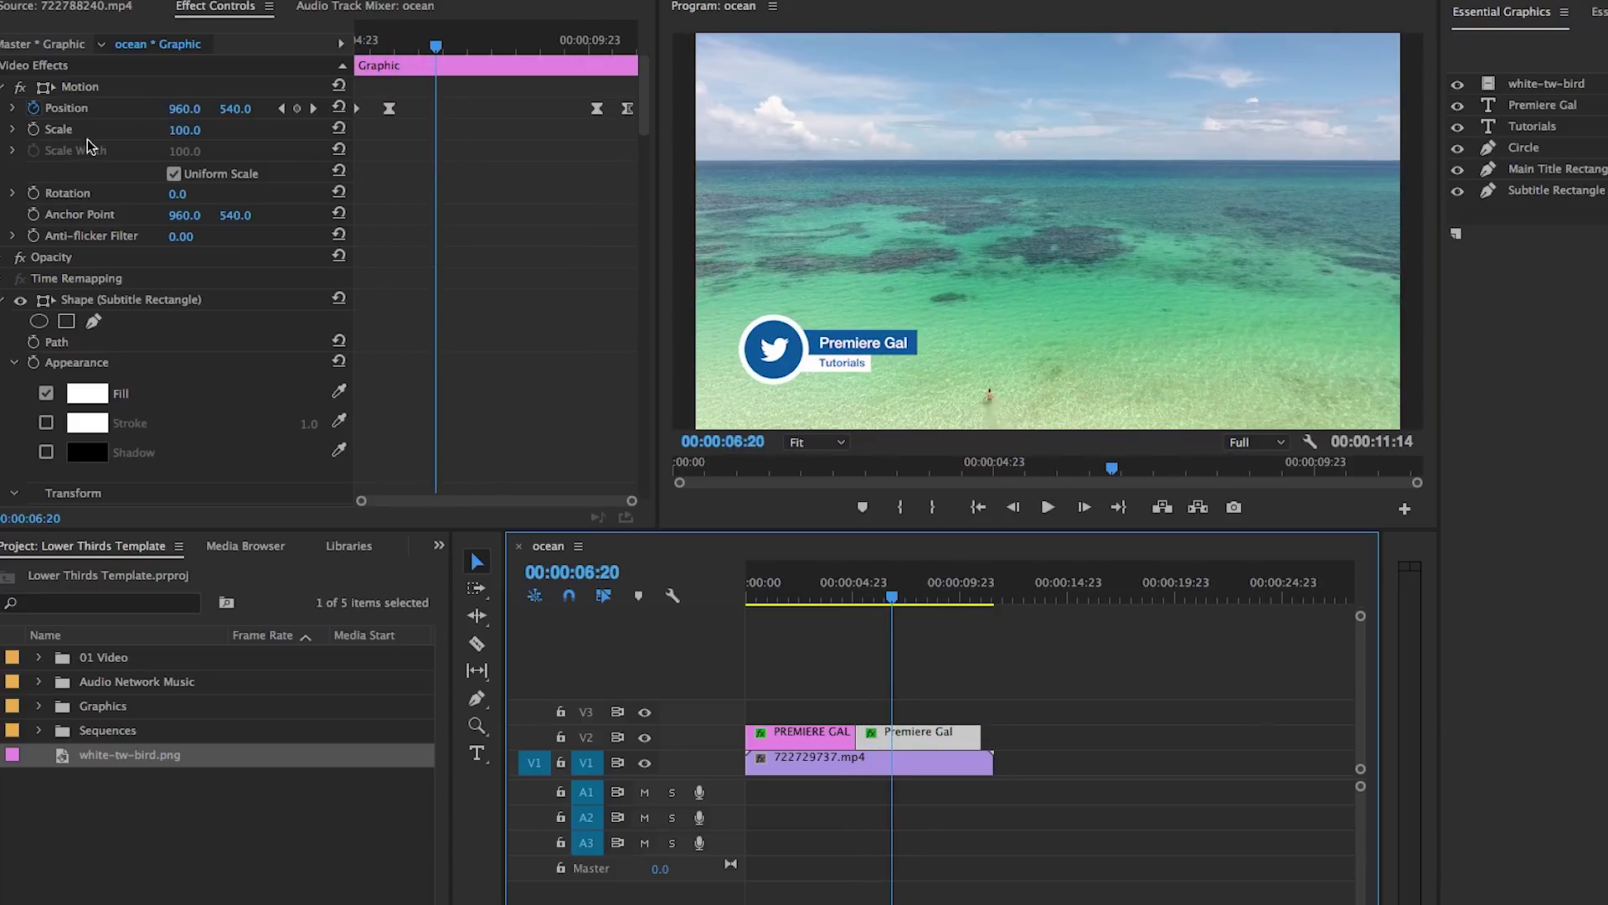
pyautogui.moveTo(660, 463); pyautogui.dragTo(754, 463)
pyautogui.moveTo(501, 46); pyautogui.dragTo(396, 46)
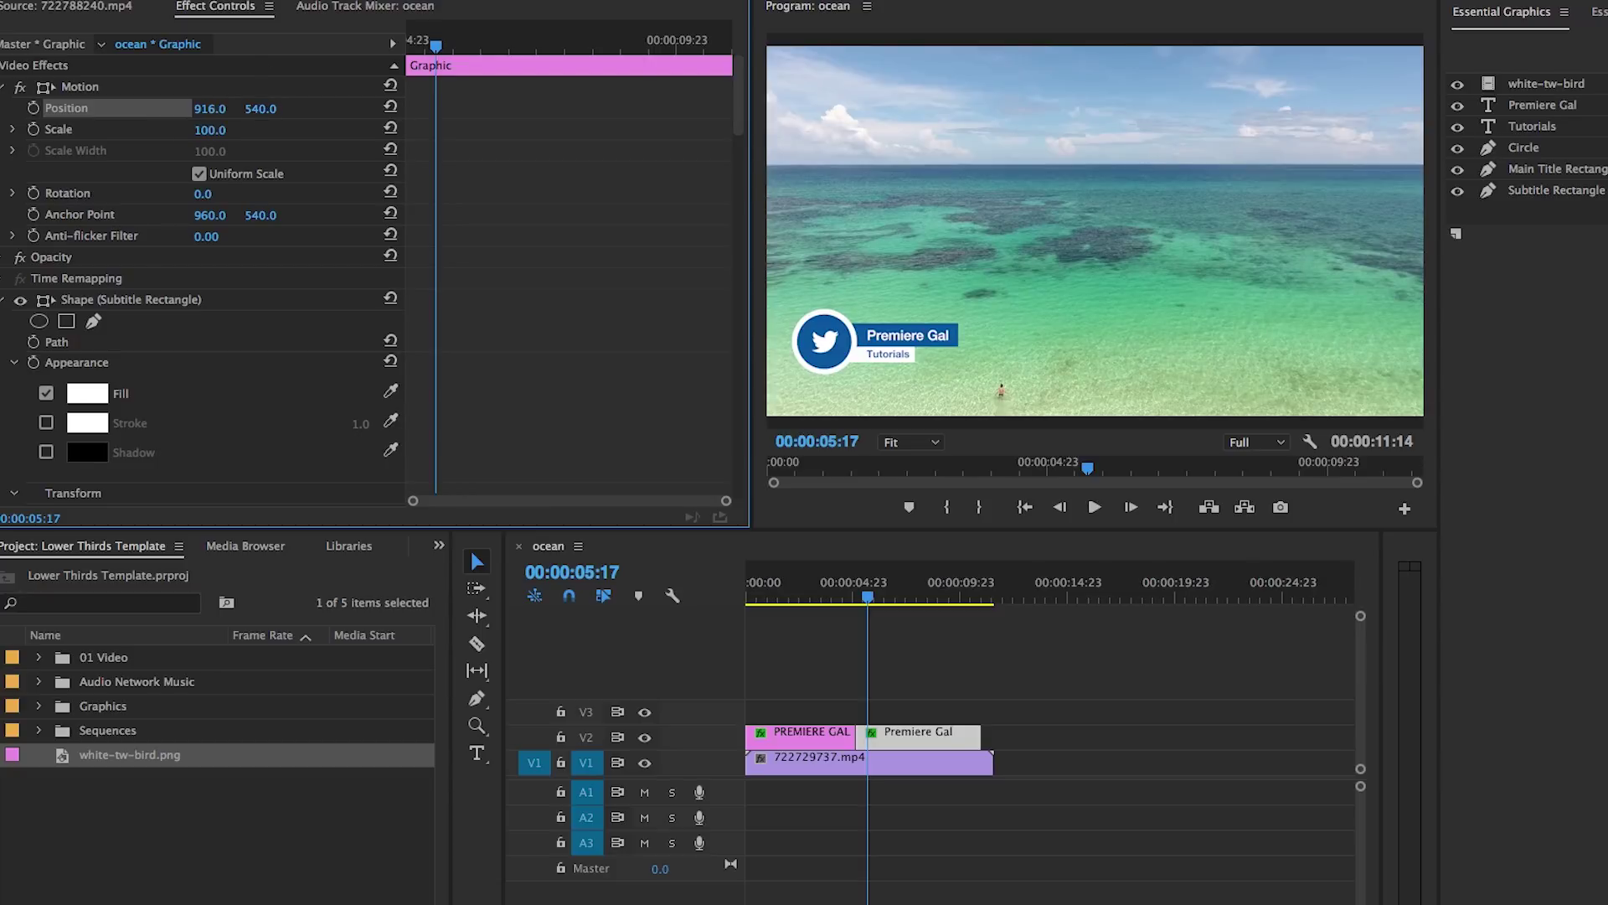
pyautogui.moveTo(261, 108); pyautogui.dragTo(111, 108)
pyautogui.moveTo(901, 741); pyautogui.dragTo(913, 744)
# Apply a Wipe transition to the start of the Premiere Gal clip on V2.
pyautogui.click(436, 545)
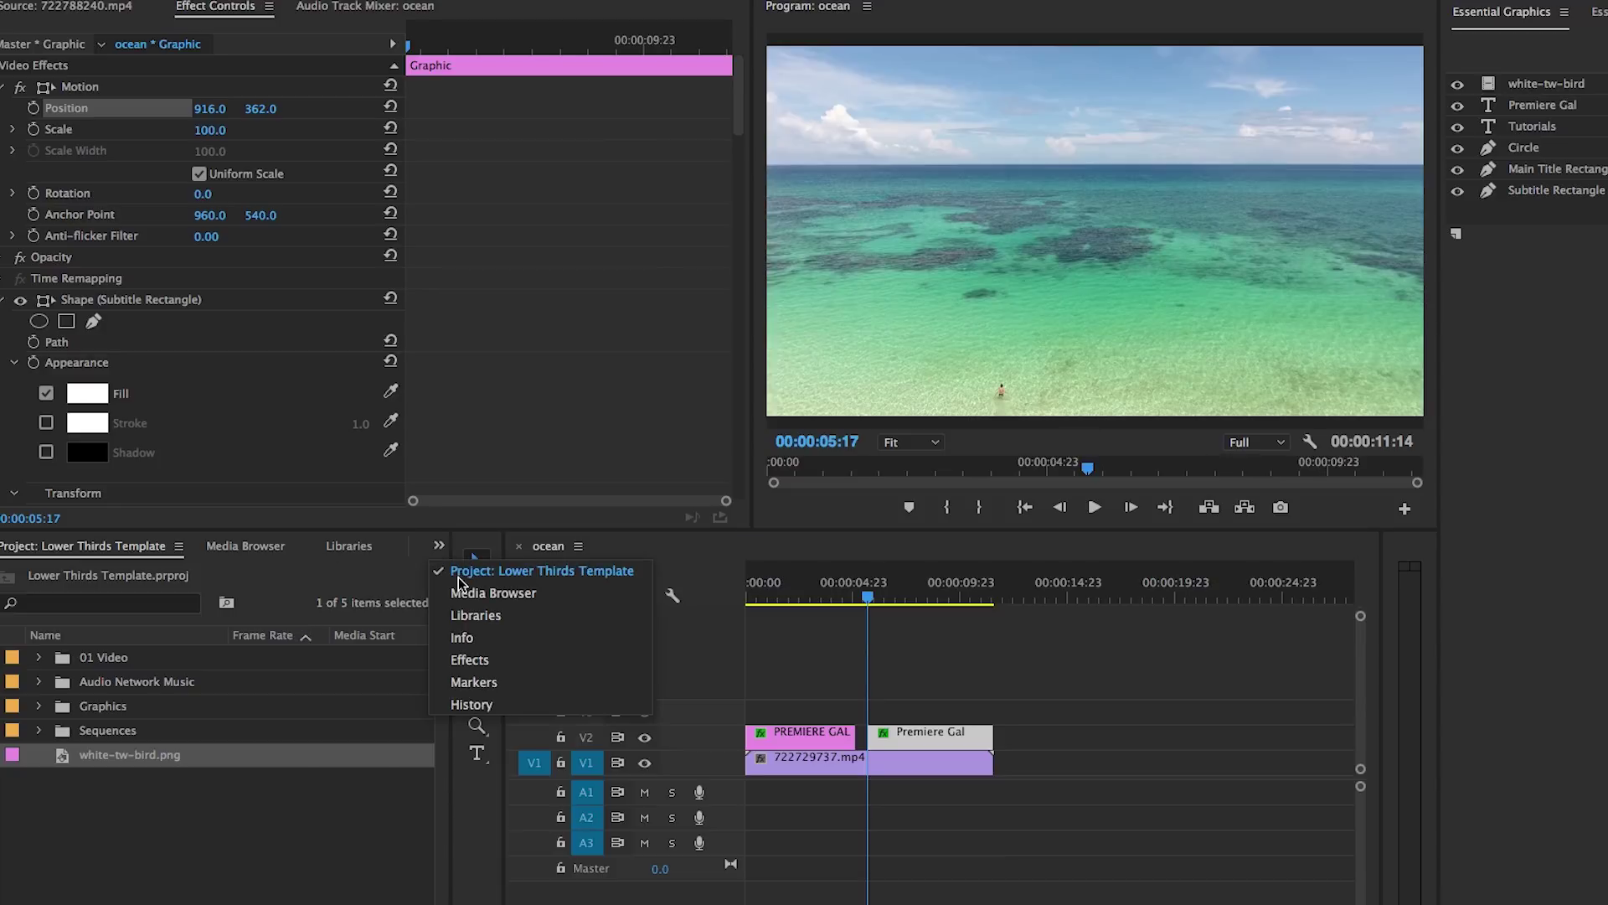
pyautogui.click(469, 659)
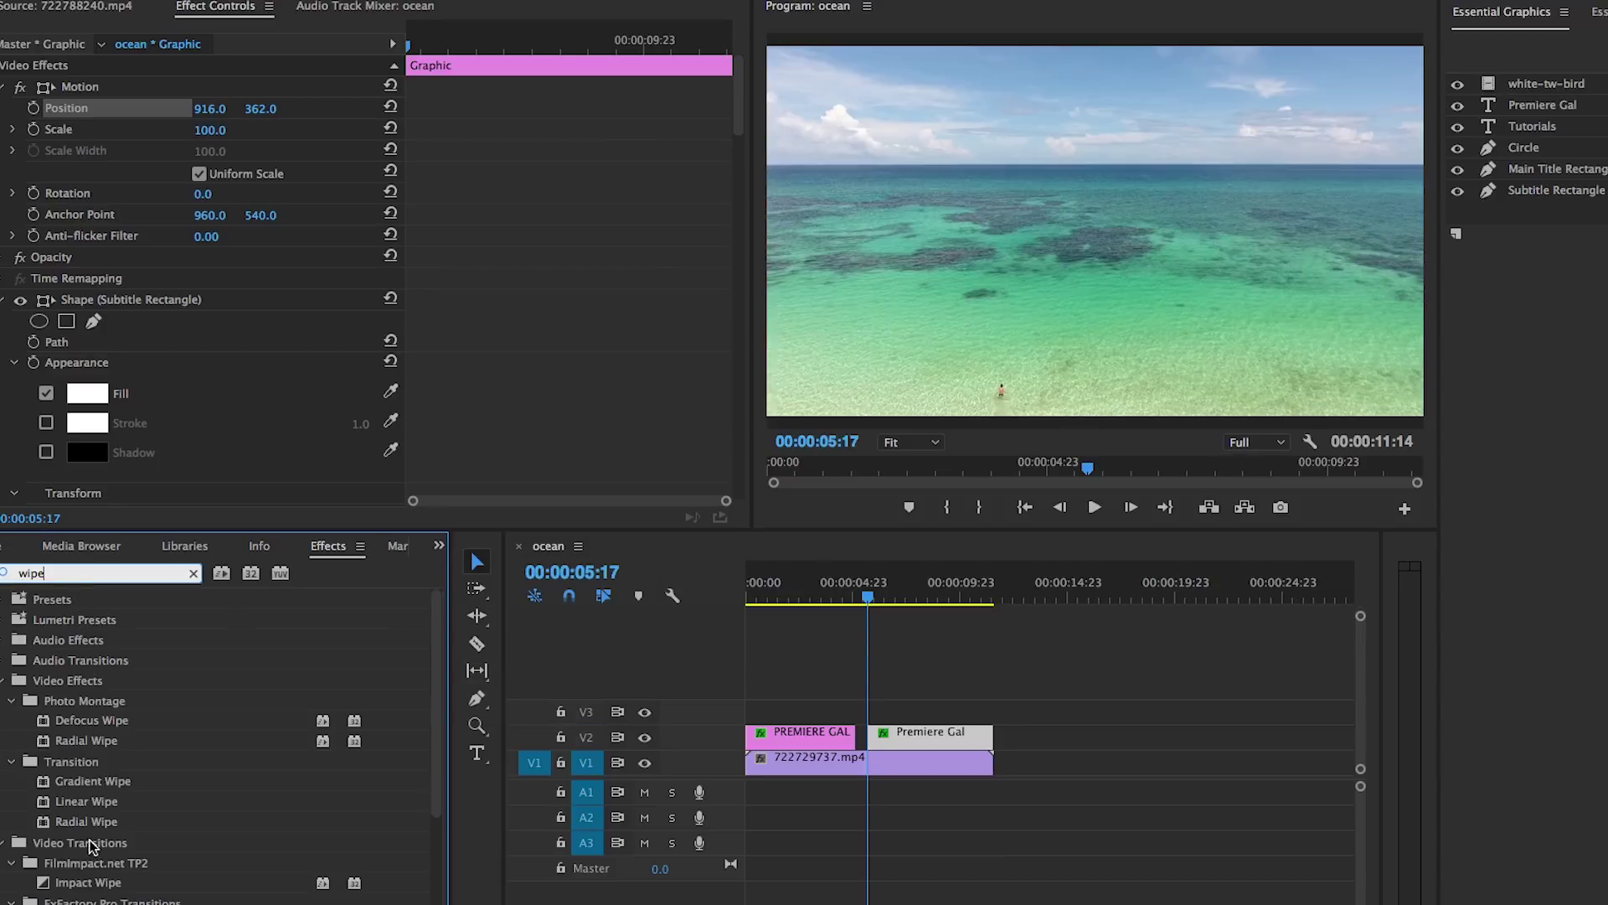
pyautogui.scroll(-5, 92, 846)
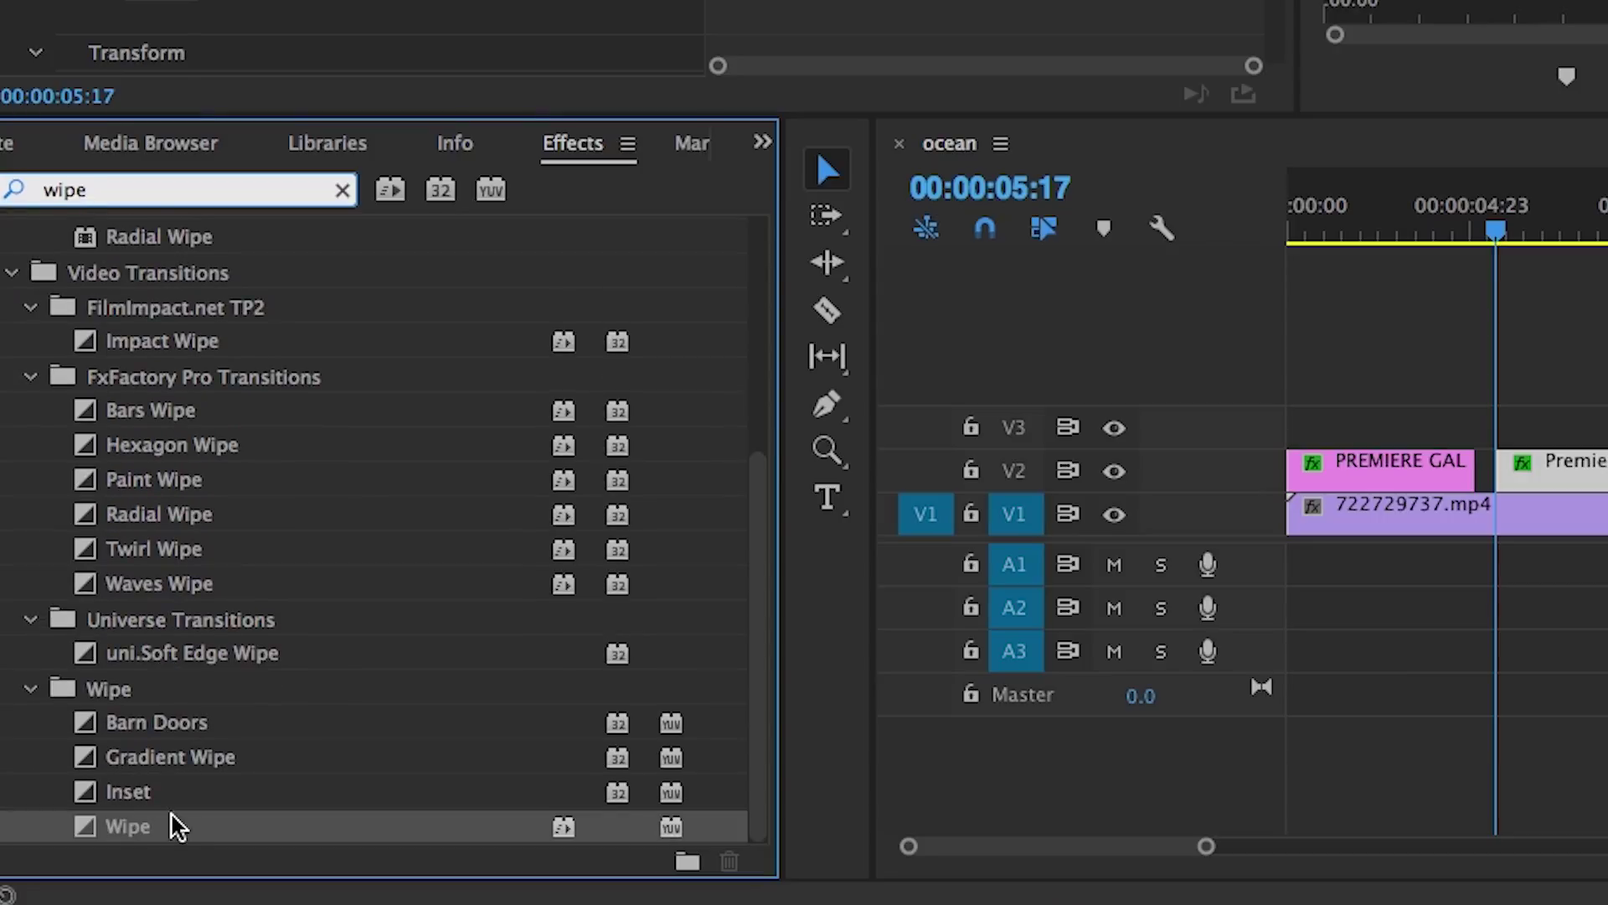
pyautogui.moveTo(176, 825); pyautogui.dragTo(1520, 469)
# Play back the sequence to preview the titles wiping in.
pyautogui.press('space')
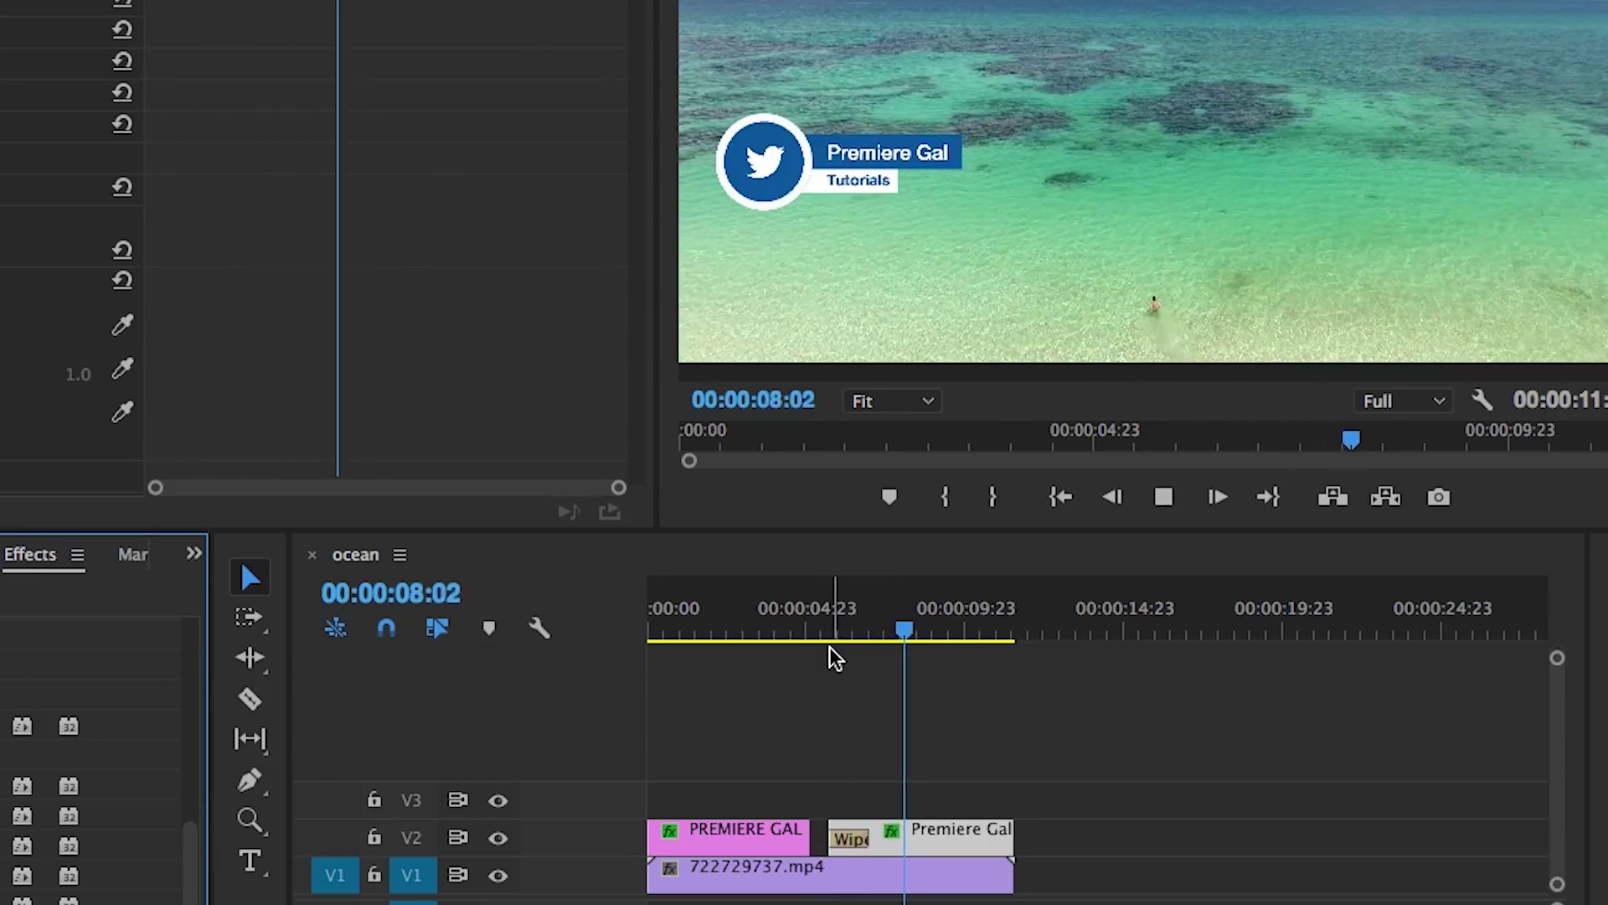
pyautogui.press('space')
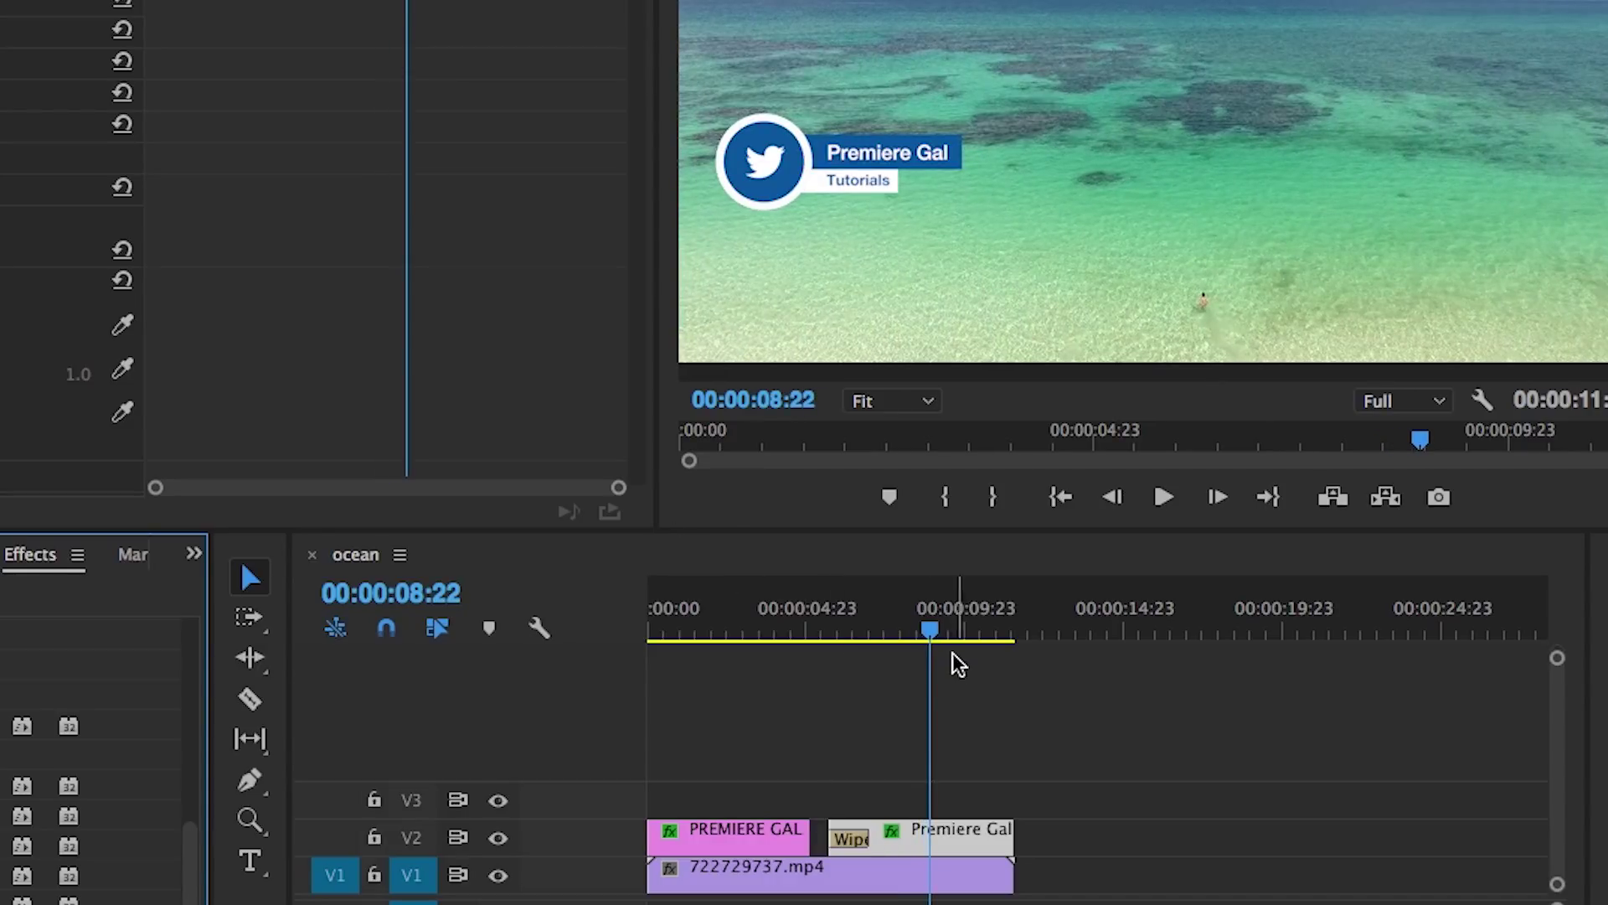
pyautogui.moveTo(867, 624); pyautogui.dragTo(706, 650)
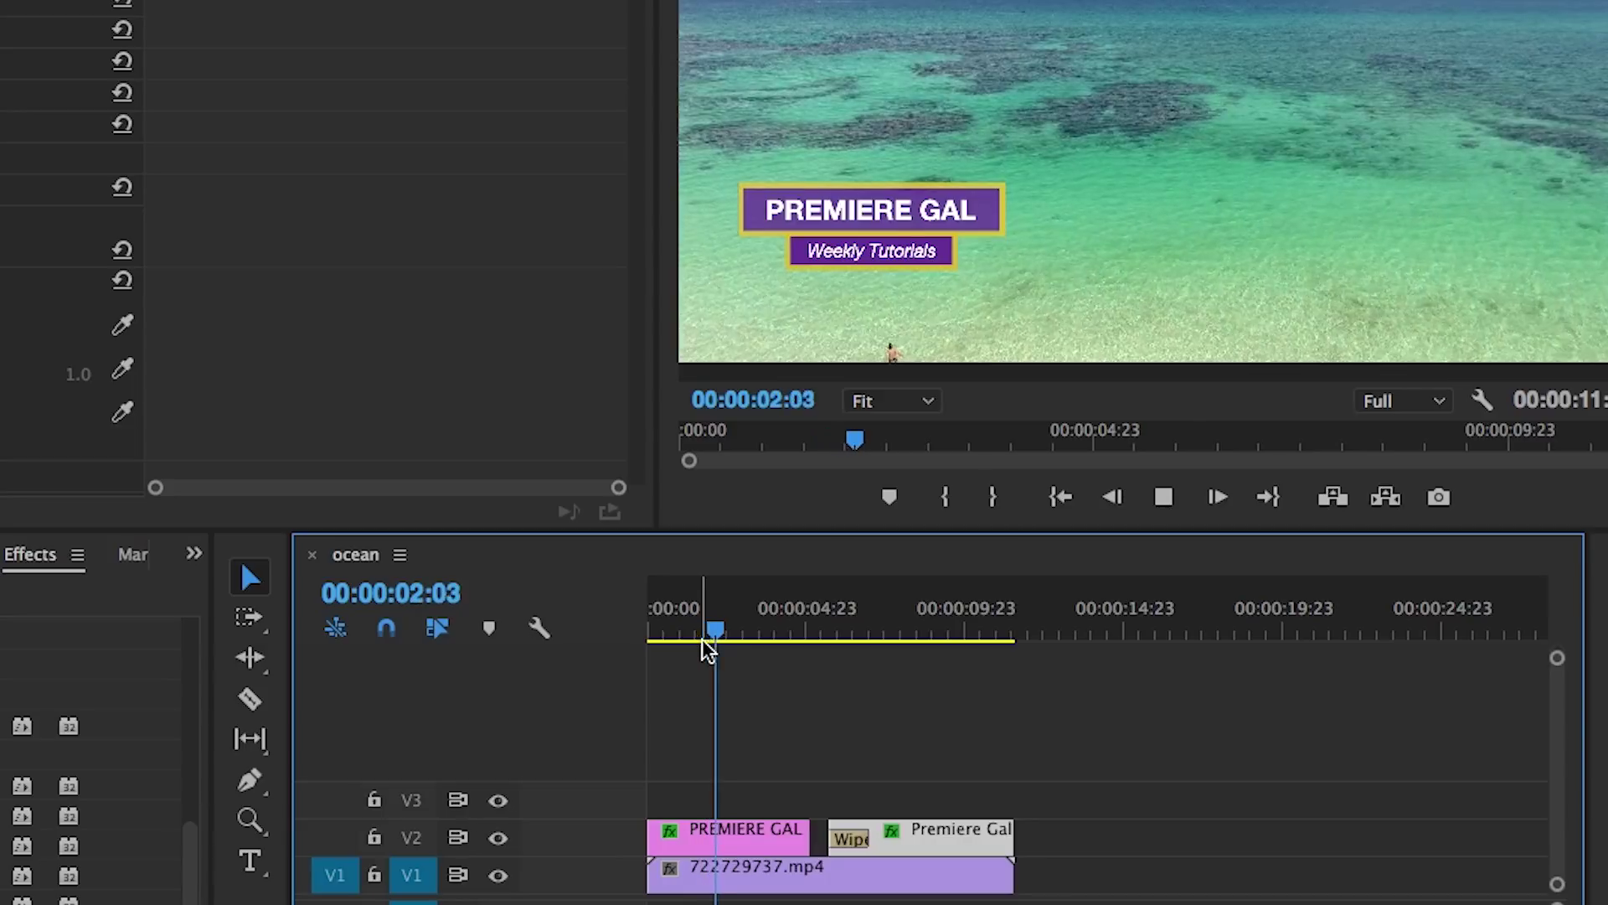